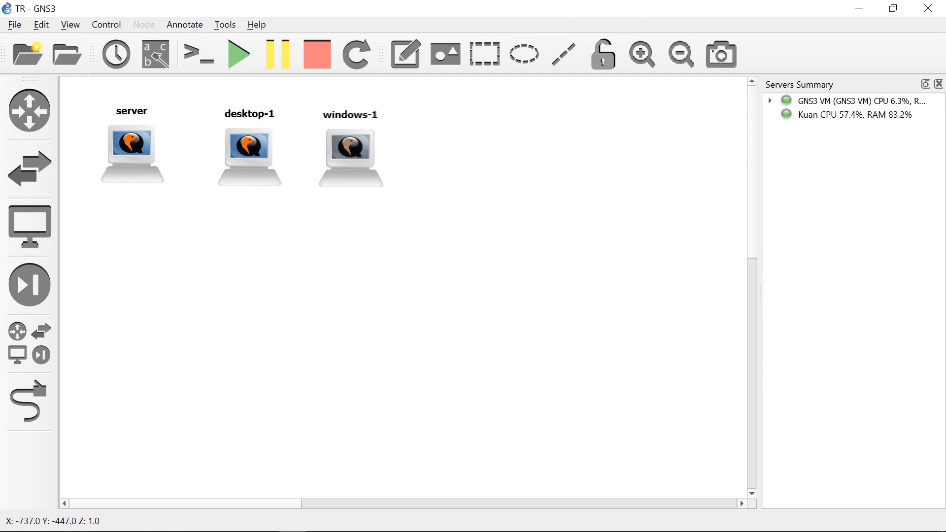
Add two c2691 routers to the empty area of the topology, one central and one further up to its right.
{"action": "left_click", "coordinate": [29, 110]}
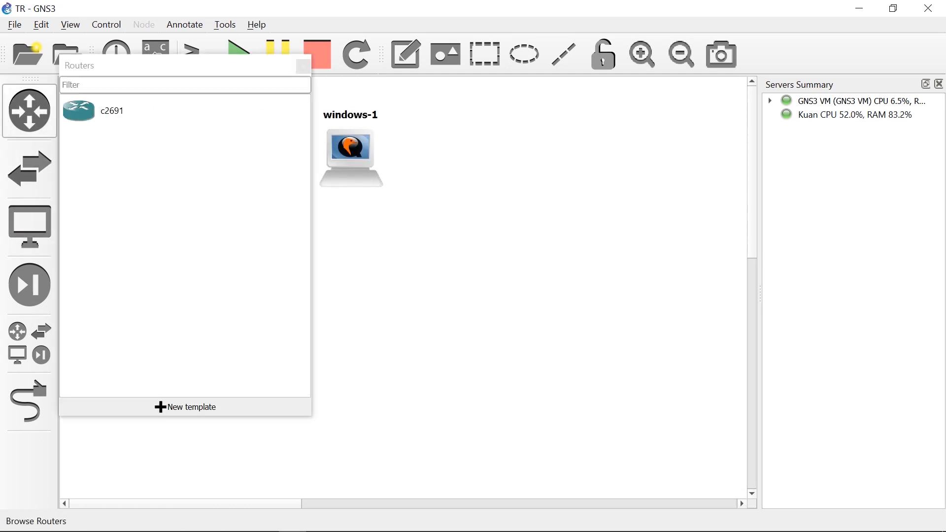
{"action": "left_click", "coordinate": [113, 110]}
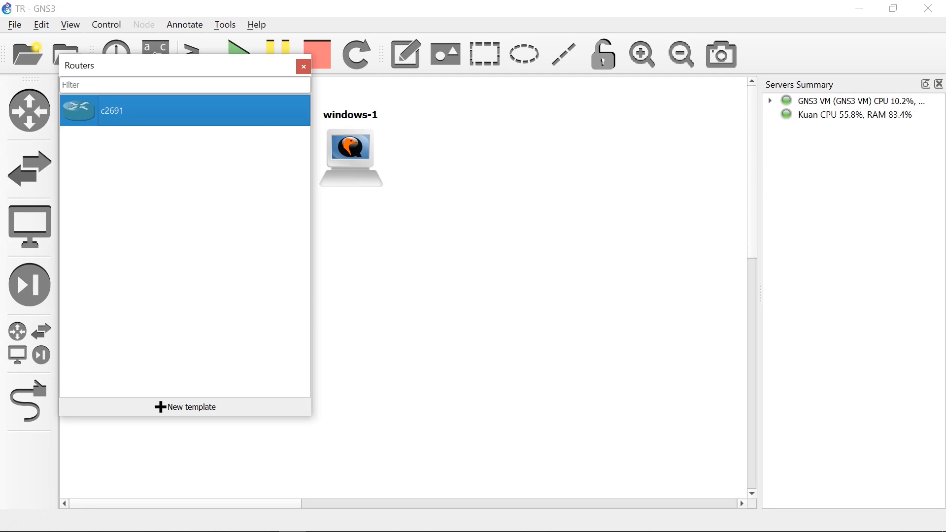
{"action": "left_click_drag", "start_coordinate": [113, 111], "coordinate": [469, 306]}
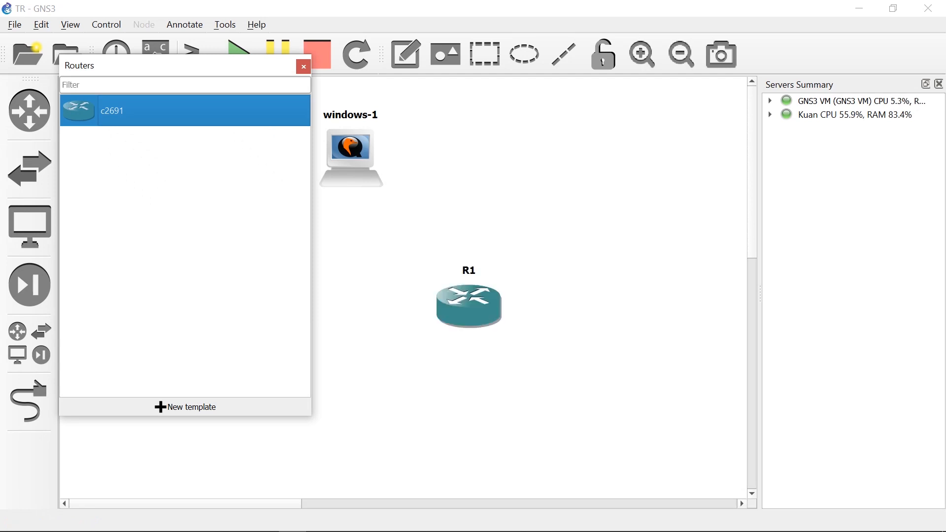
{"action": "left_click_drag", "start_coordinate": [112, 110], "coordinate": [666, 234]}
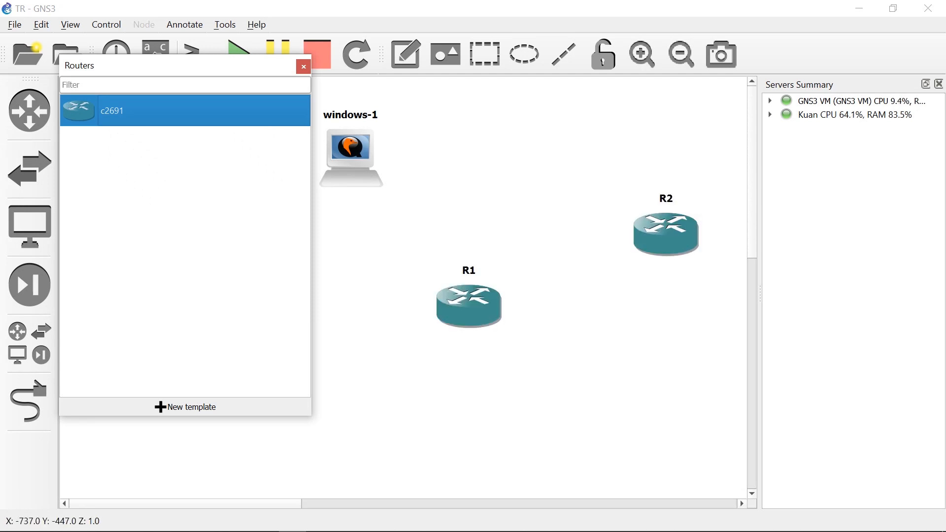
Add an Ethernet switch hosted on the GNS3 VM server and position it between routers R1 and R2, below R2.
{"action": "left_click", "coordinate": [30, 167]}
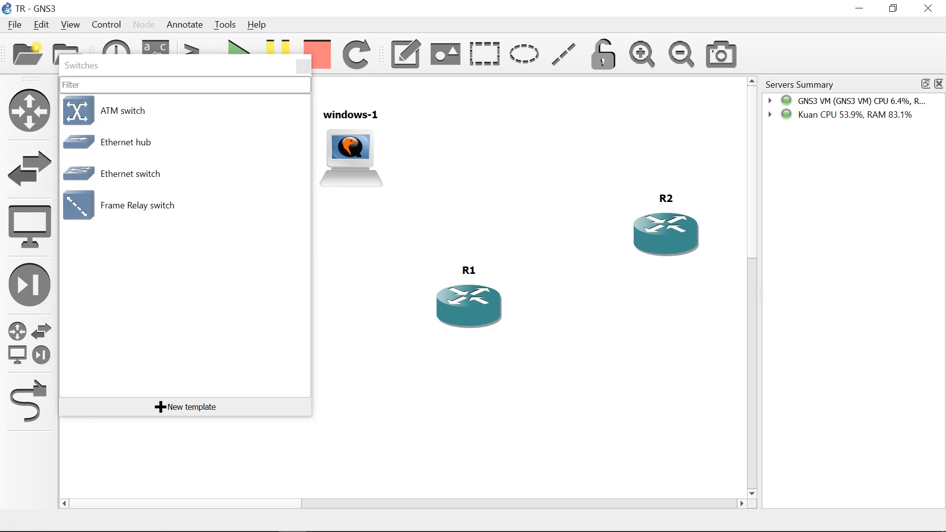
{"action": "left_click", "coordinate": [130, 173]}
{"action": "left_click_drag", "start_coordinate": [130, 174], "coordinate": [379, 276]}
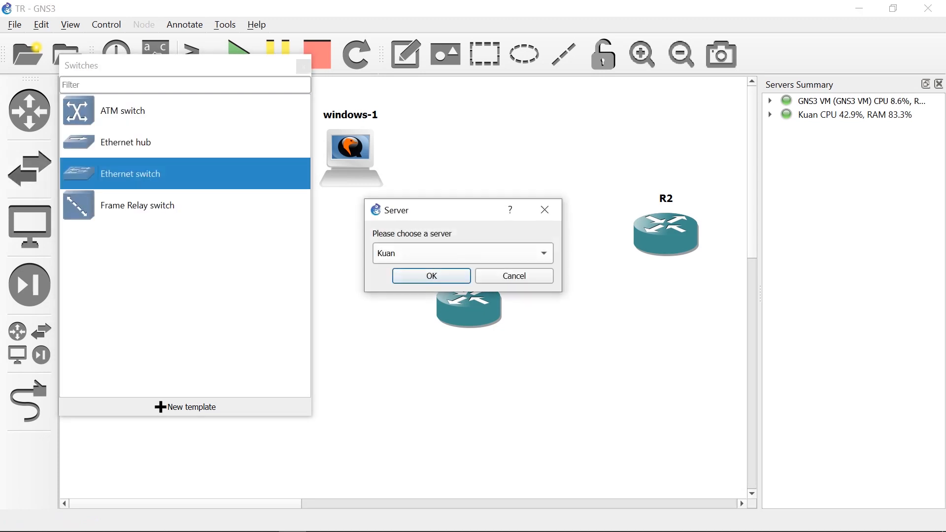
{"action": "left_click", "coordinate": [463, 254]}
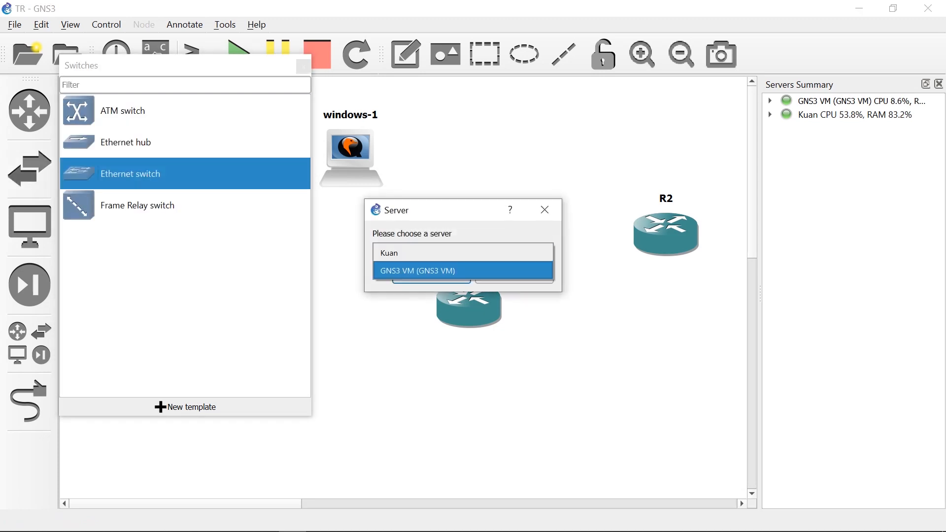
{"action": "key", "text": "Return"}
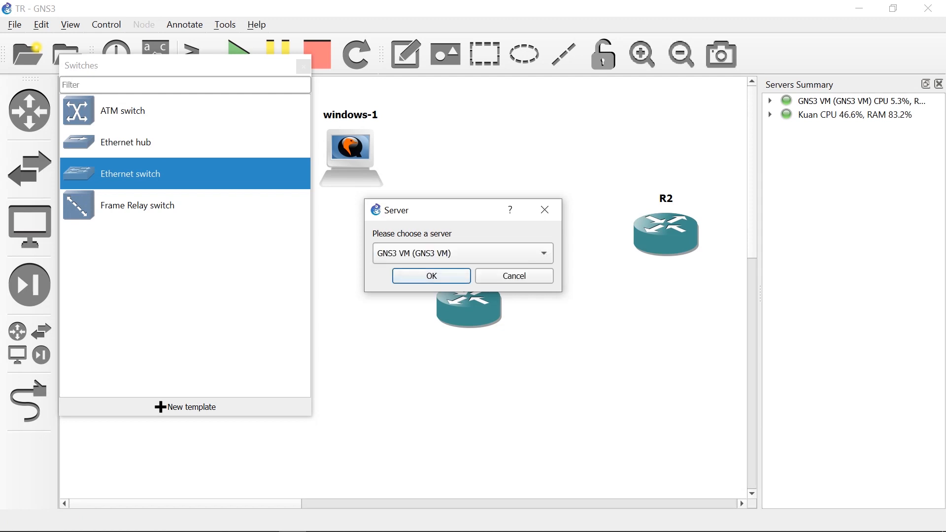
{"action": "key", "text": "Return"}
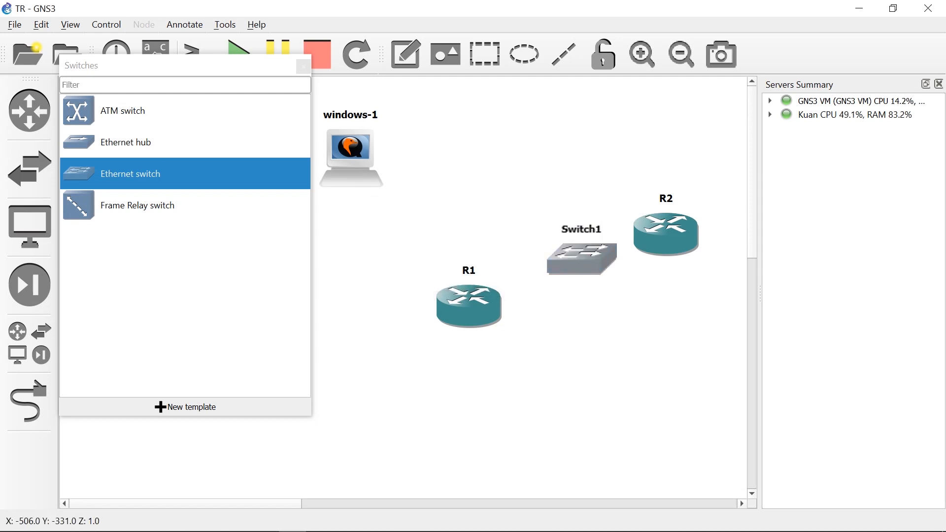
{"action": "left_click_drag", "start_coordinate": [581, 258], "coordinate": [599, 307]}
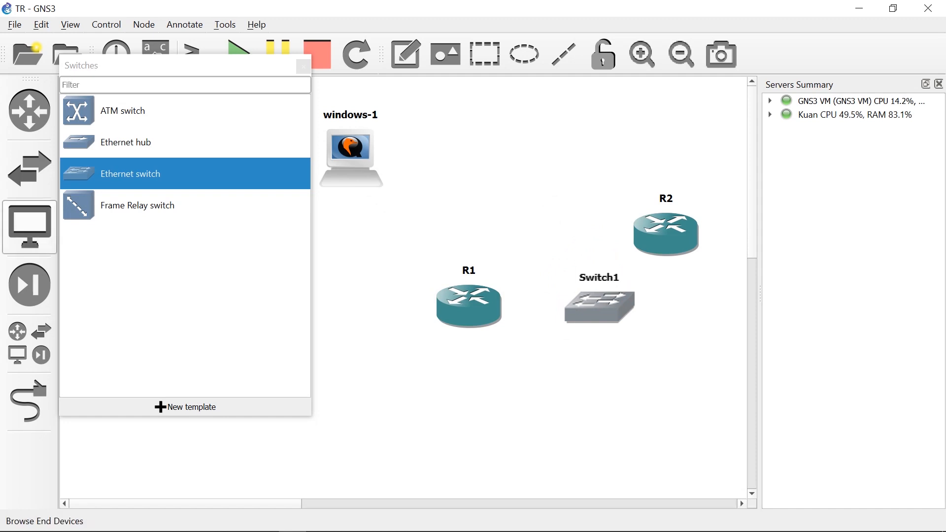
{"action": "left_click", "coordinate": [30, 227]}
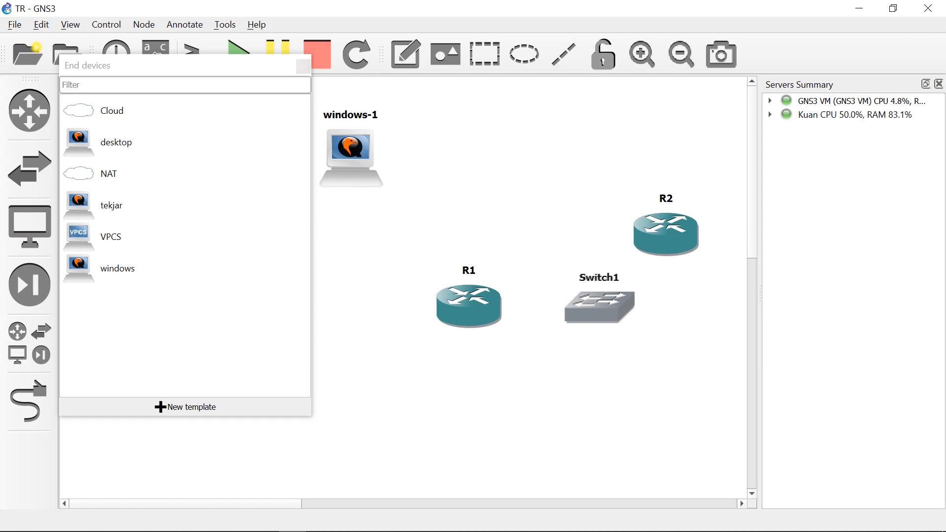
{"action": "left_click", "coordinate": [303, 65]}
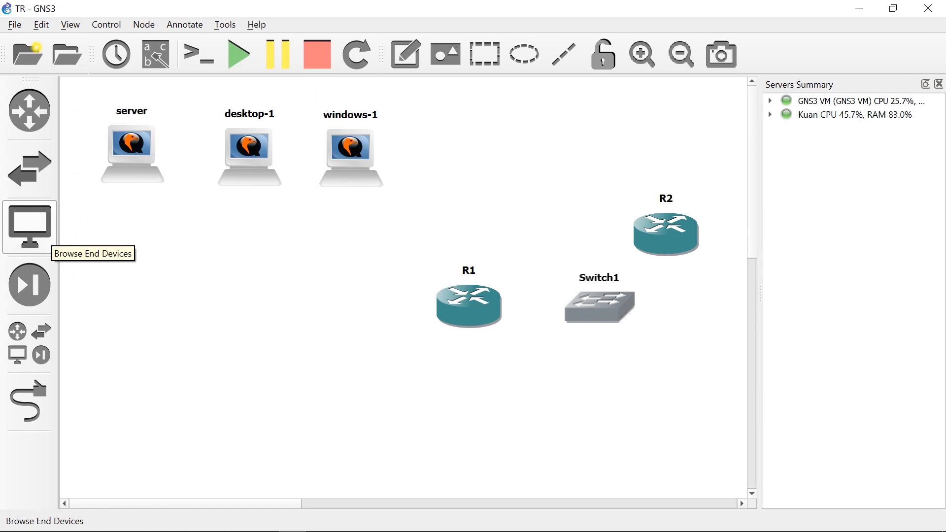
{"action": "left_click", "coordinate": [47, 237]}
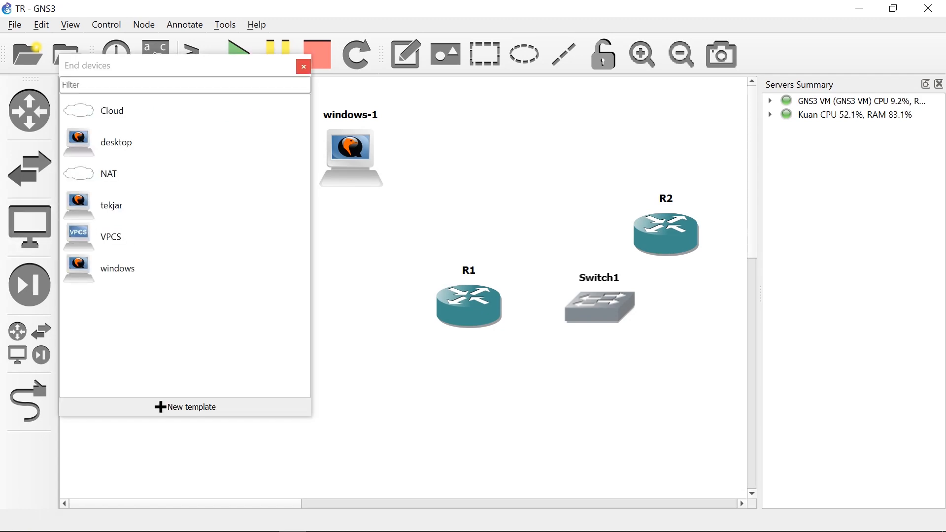
{"action": "left_click", "coordinate": [304, 66]}
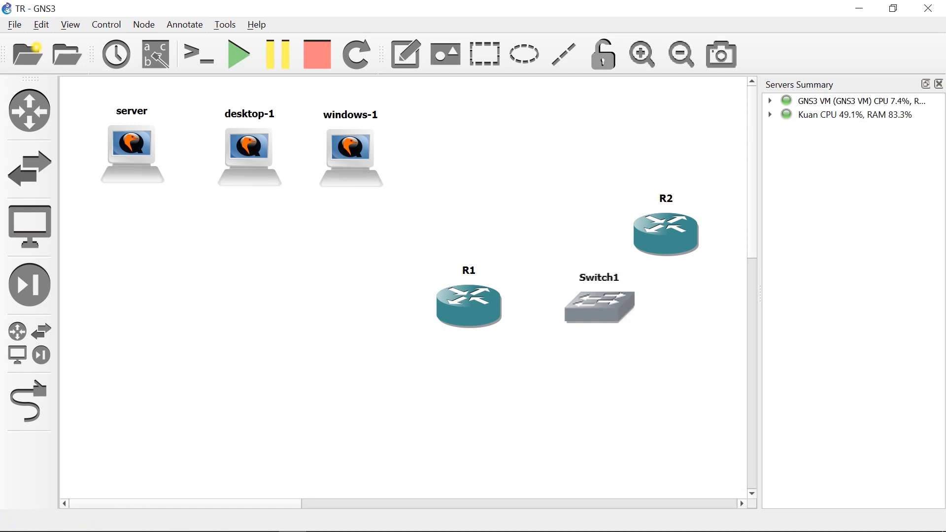
Open the Qemu VM templates page in the preferences.
{"action": "key", "text": "alt+e"}
{"action": "key", "text": "Down"}
{"action": "key", "text": "Down"}
{"action": "key", "text": "Down"}
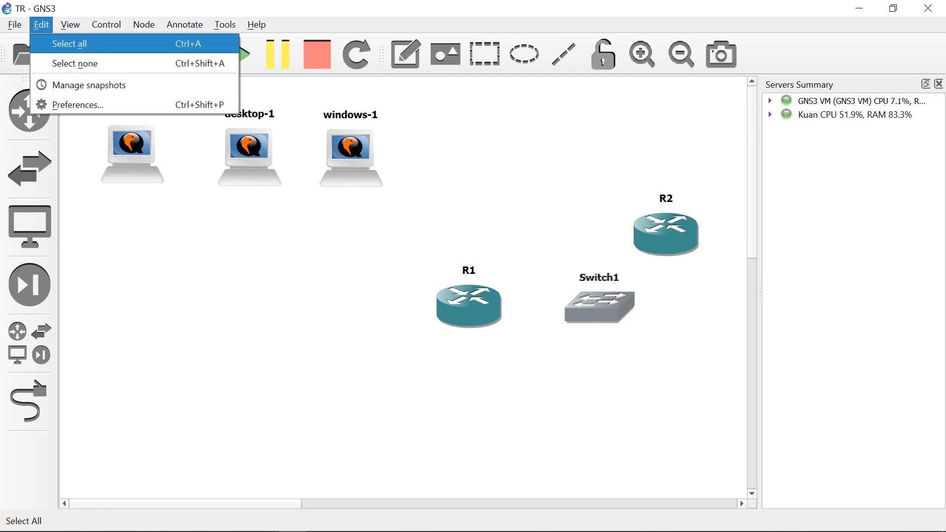
{"action": "key", "text": "Down"}
{"action": "key", "text": "Escape"}
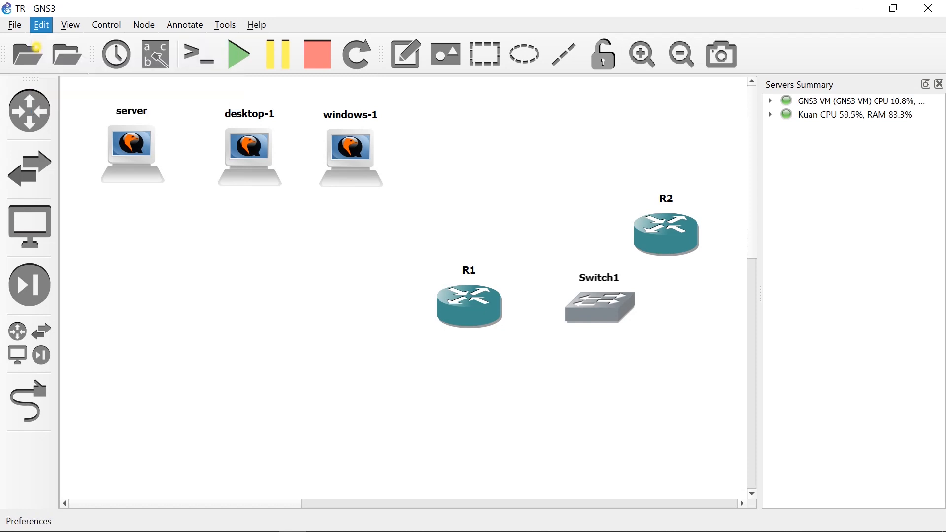
{"action": "key", "text": "ctrl+shift+p"}
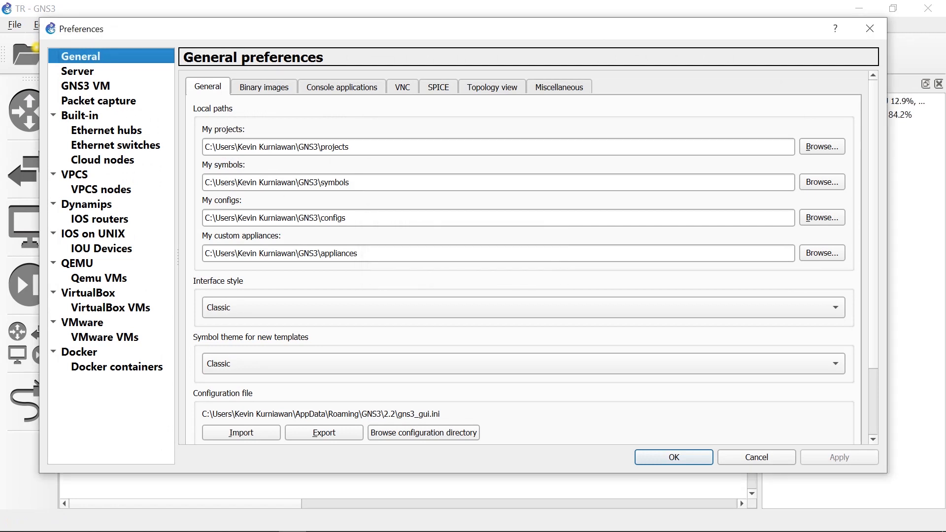
{"action": "left_click", "coordinate": [99, 278]}
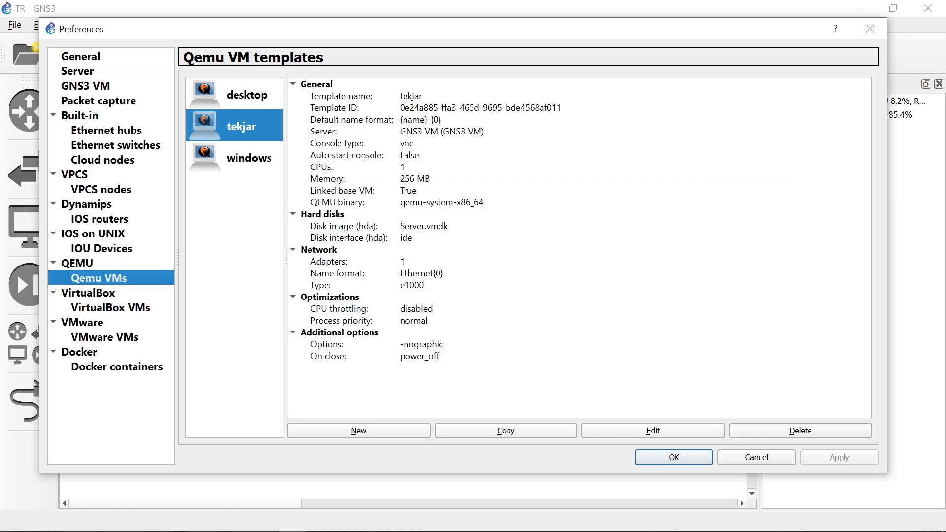
Start a new QEMU VM template that runs on the GNS3 VM and name it bebas.
{"action": "left_click", "coordinate": [358, 431]}
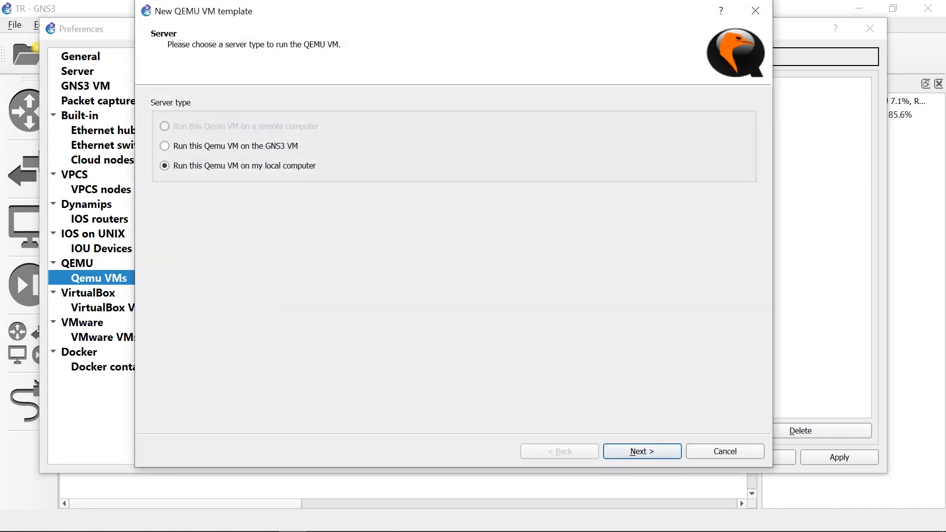
{"action": "key", "text": "Up"}
{"action": "key", "text": "Return"}
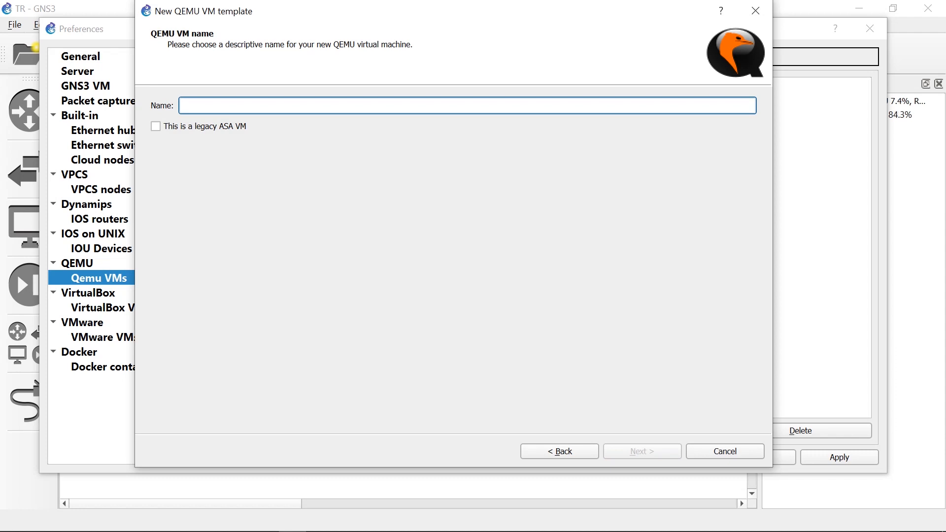
{"action": "type", "text": "bebas"}
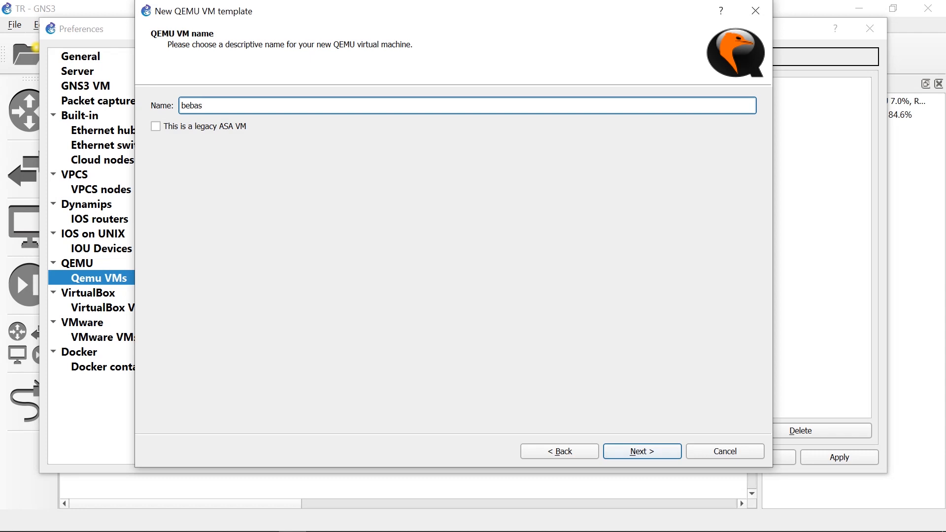
{"action": "key", "text": "Return"}
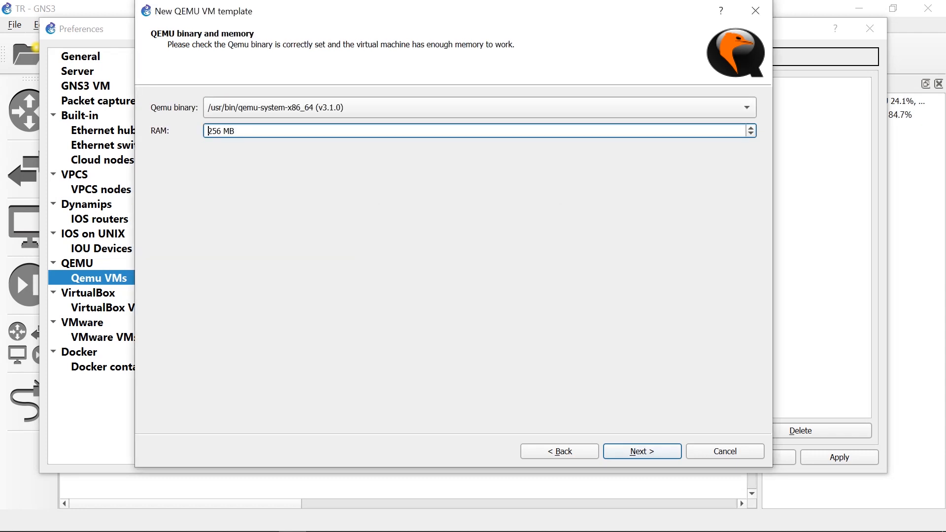
Accept the qemu-system-x86_64 binary with 256 MB of RAM and set the console type to vnc.
{"action": "key", "text": "Return"}
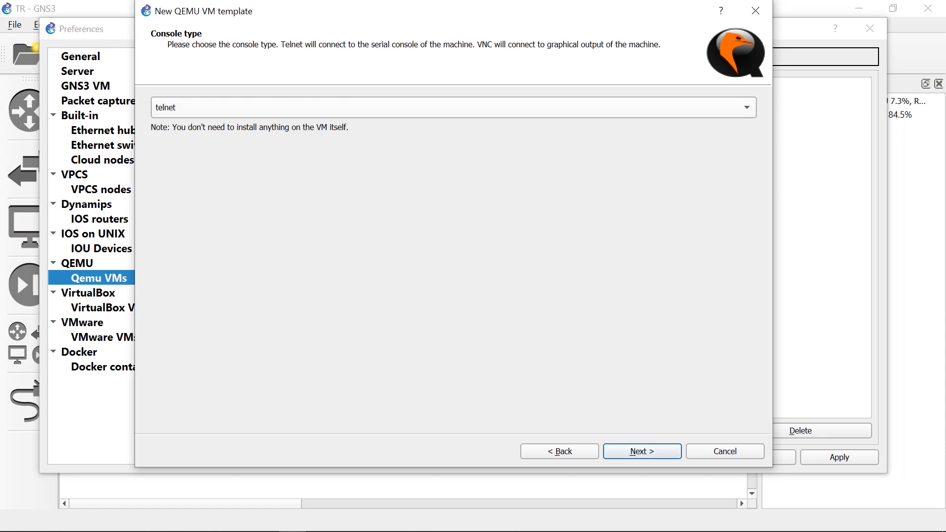
{"action": "key", "text": "alt+Down"}
{"action": "key", "text": "Down"}
{"action": "key", "text": "Return"}
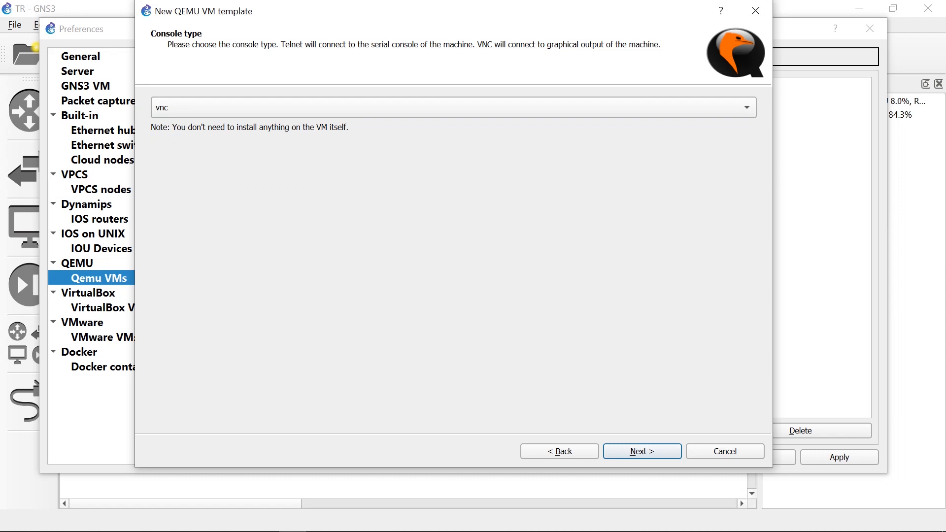
{"action": "key", "text": "Return"}
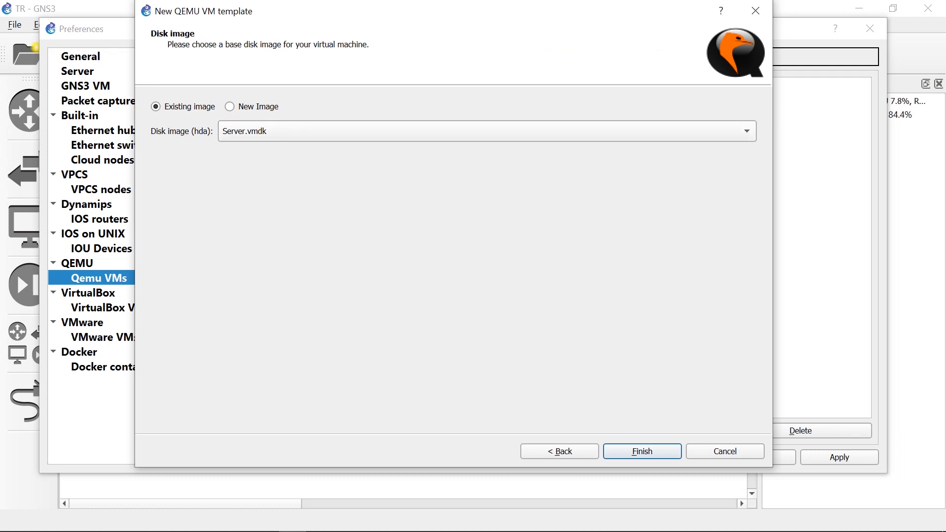
Choose a new disk image and select the Ubuntu Server VMware virtual disk file in the Ubuntu Server folder on drive G.
{"action": "left_click", "coordinate": [229, 106]}
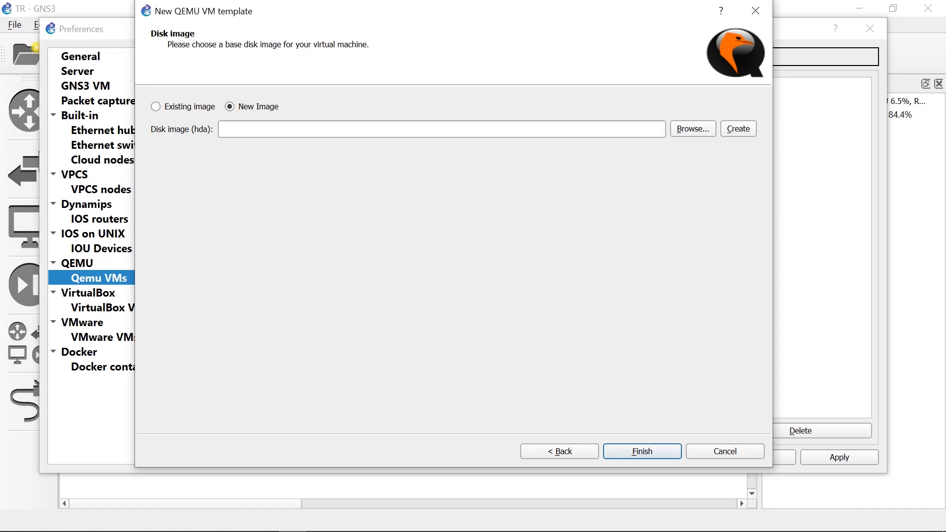
{"action": "left_click", "coordinate": [692, 129]}
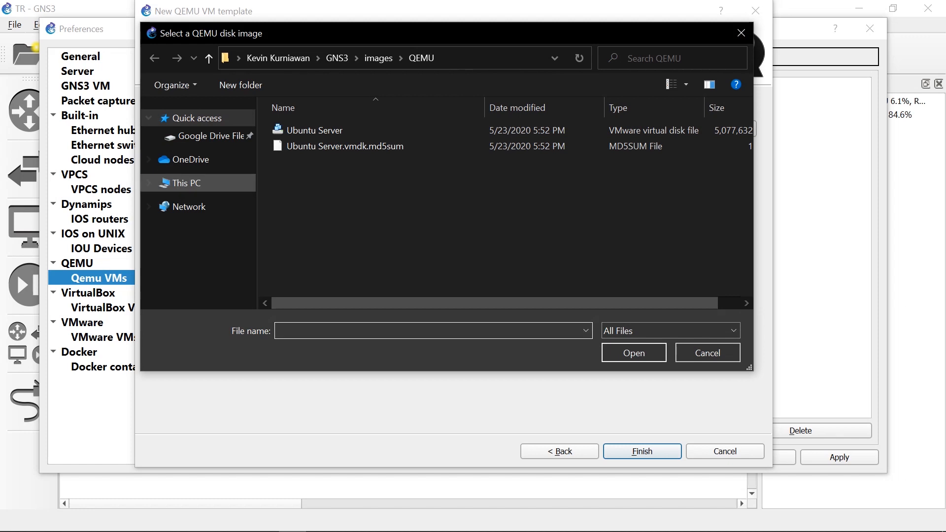
{"action": "left_click", "coordinate": [186, 183]}
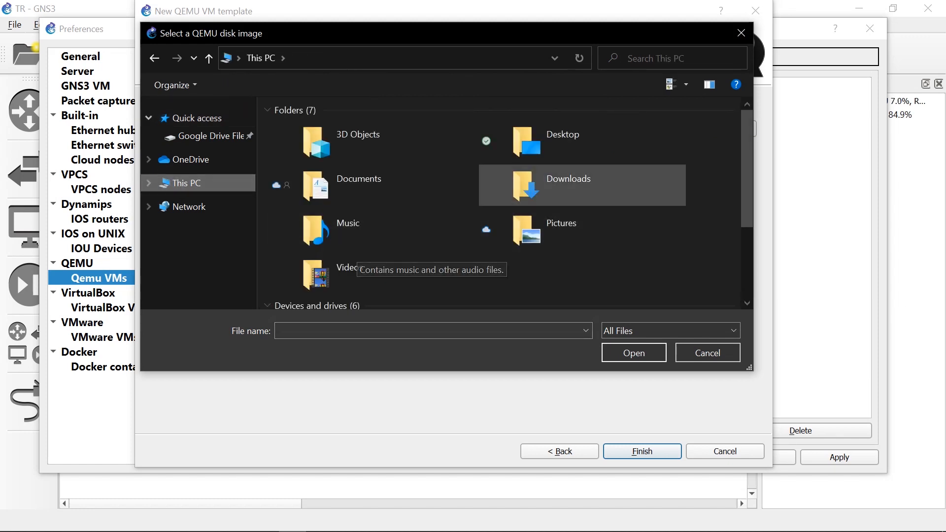
{"action": "double_click", "coordinate": [345, 192]}
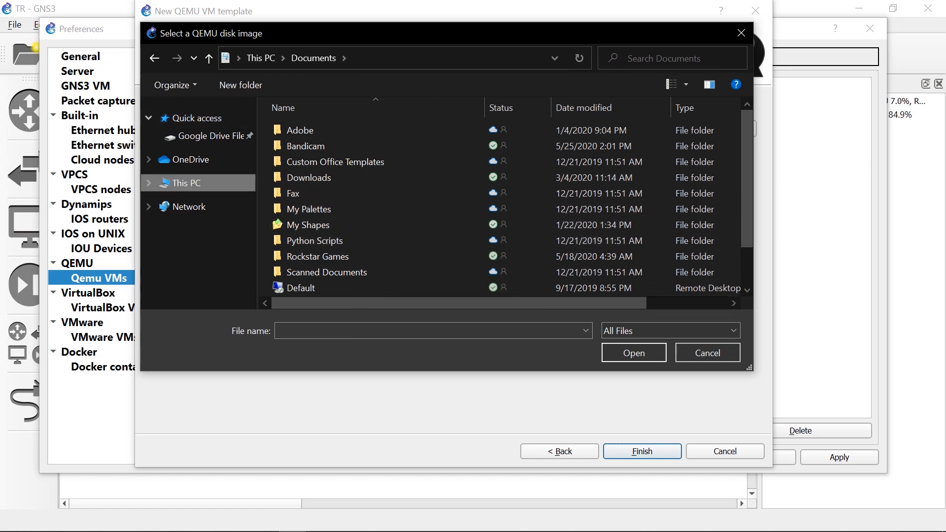
{"action": "left_click", "coordinate": [187, 183]}
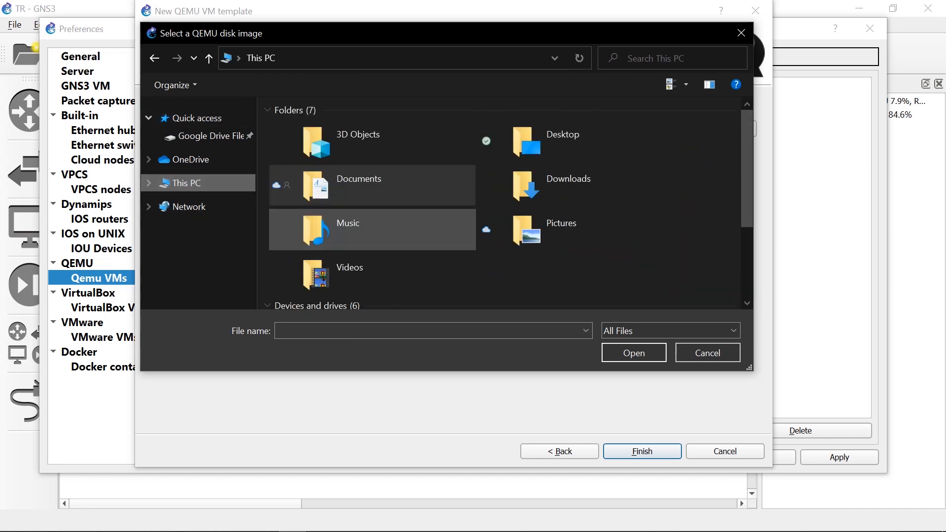
{"action": "scroll", "coordinate": [372, 230], "scroll_direction": "down", "scroll_amount": 3}
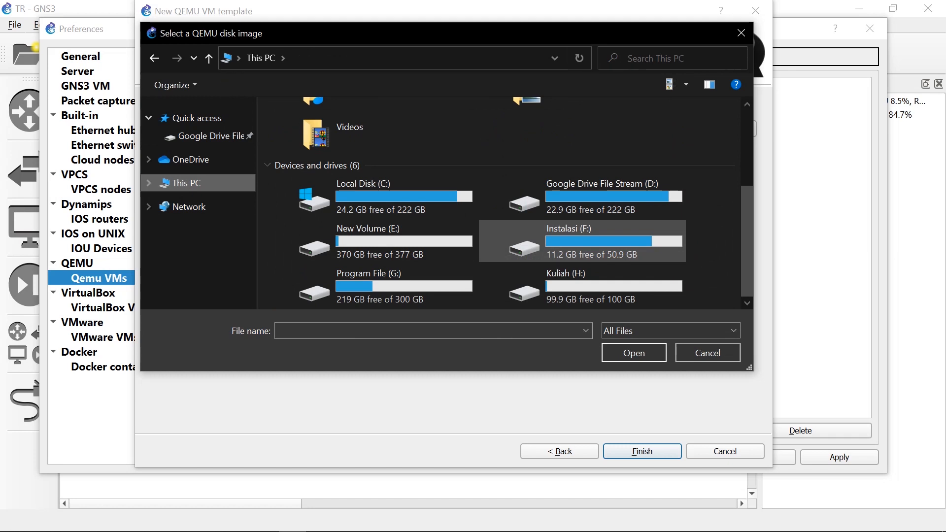
{"action": "double_click", "coordinate": [340, 285]}
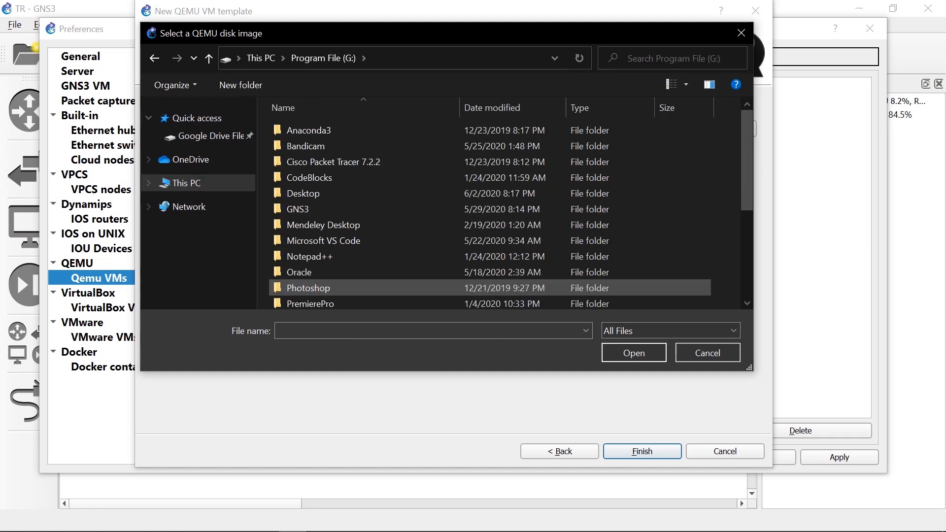
{"action": "scroll", "coordinate": [345, 225], "scroll_direction": "down", "scroll_amount": 4}
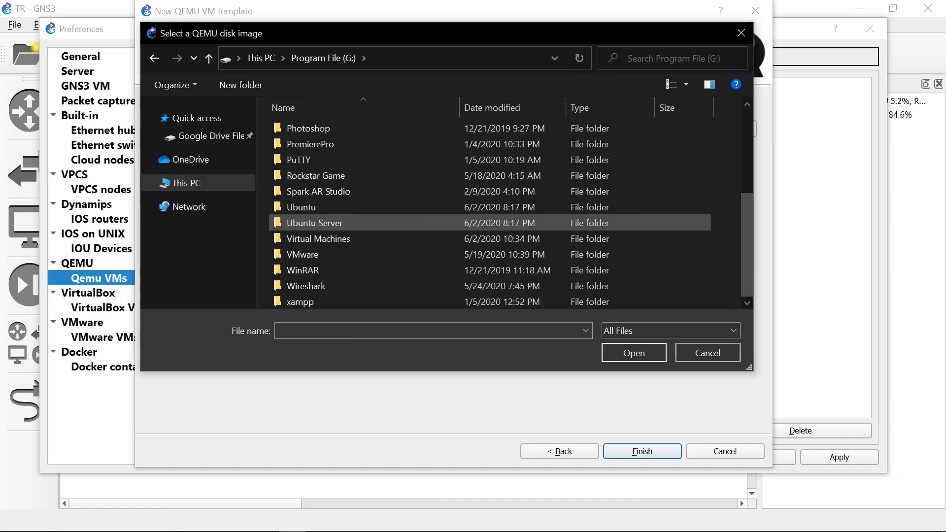
{"action": "double_click", "coordinate": [314, 222]}
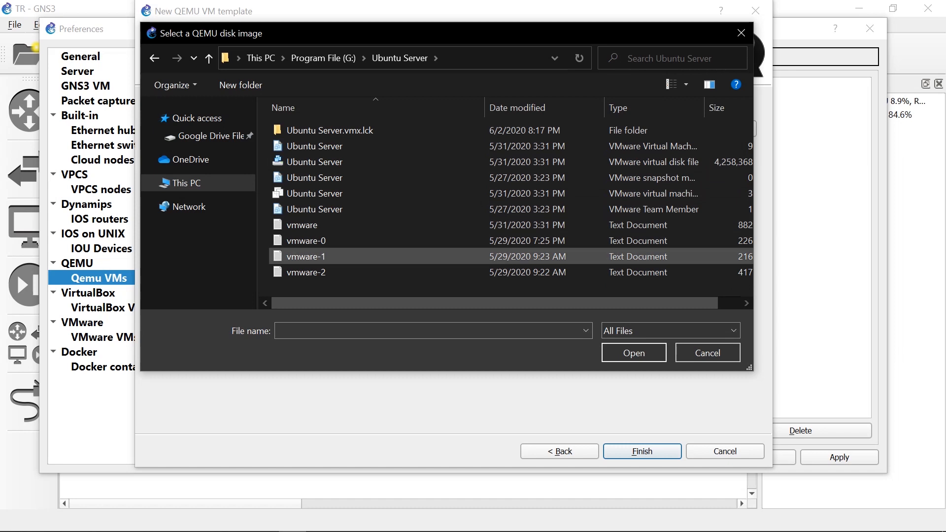
{"action": "left_click", "coordinate": [314, 146]}
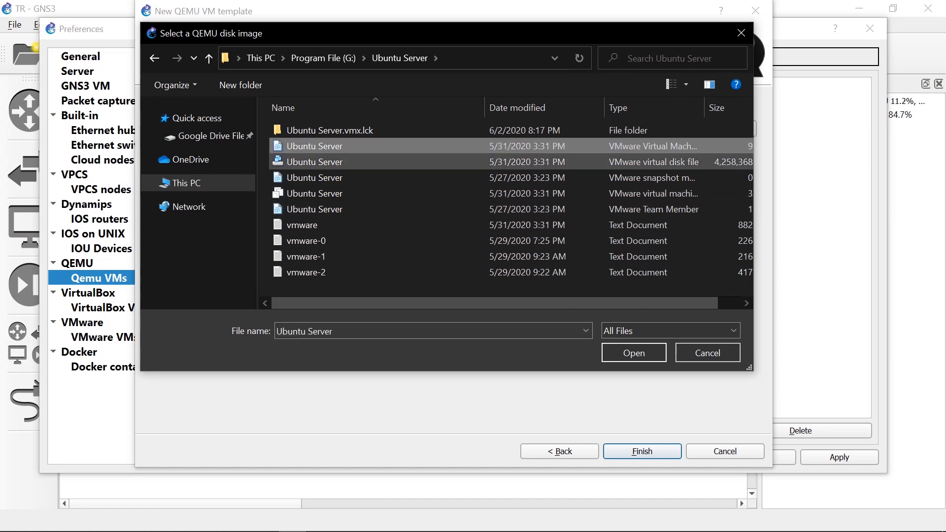
{"action": "left_click", "coordinate": [314, 162]}
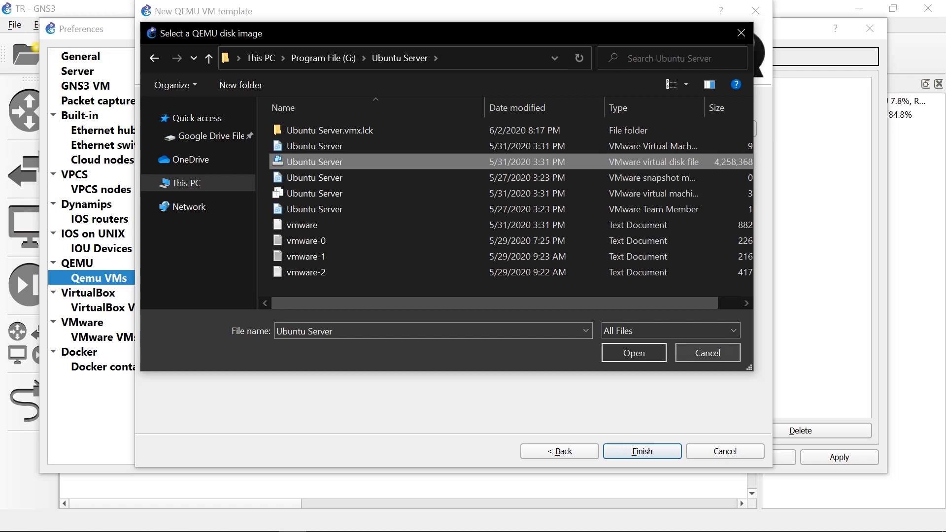
Cancel the disk image selection and the new QEMU VM template, and close the preferences without saving.
{"action": "key", "text": "Escape"}
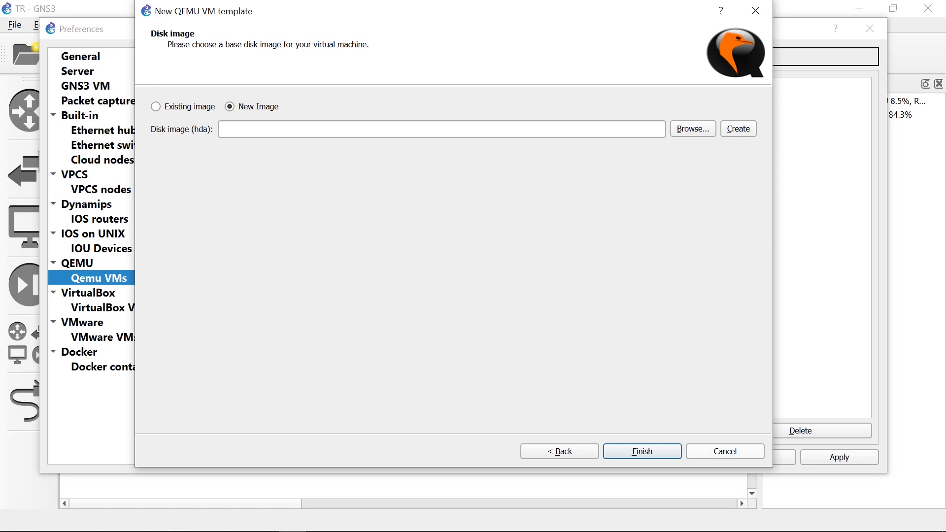
{"action": "left_click", "coordinate": [724, 451]}
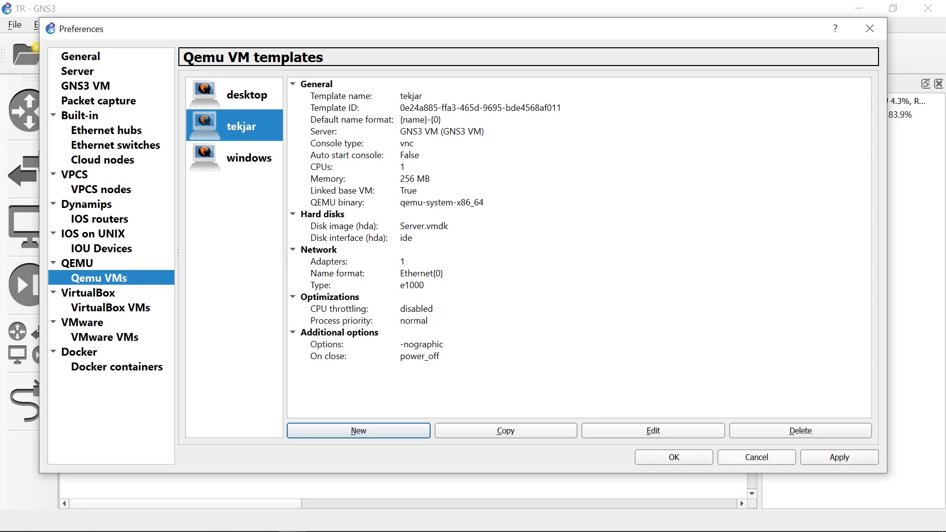
{"action": "key", "text": "Escape"}
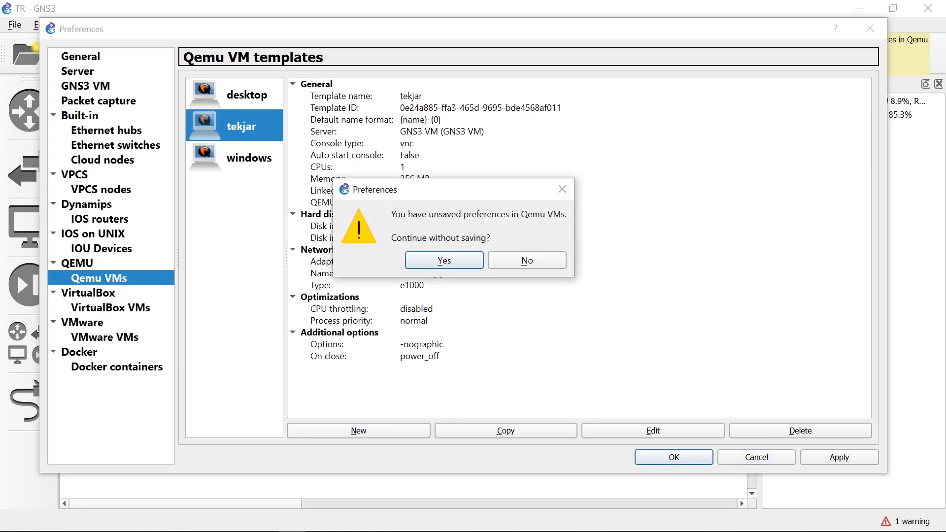
{"action": "key", "text": "Return"}
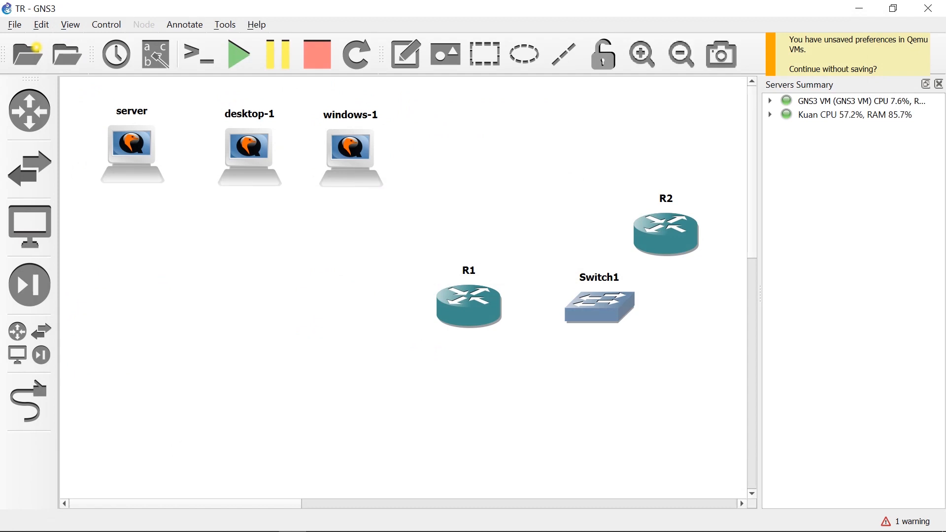
Rearrange the topology with R1 below the server, Switch1 below desktop-1, and R2 below Switch1.
{"action": "left_click_drag", "start_coordinate": [469, 303], "coordinate": [140, 283]}
{"action": "left_click_drag", "start_coordinate": [666, 231], "coordinate": [257, 345]}
{"action": "left_click_drag", "start_coordinate": [262, 364], "coordinate": [282, 389]}
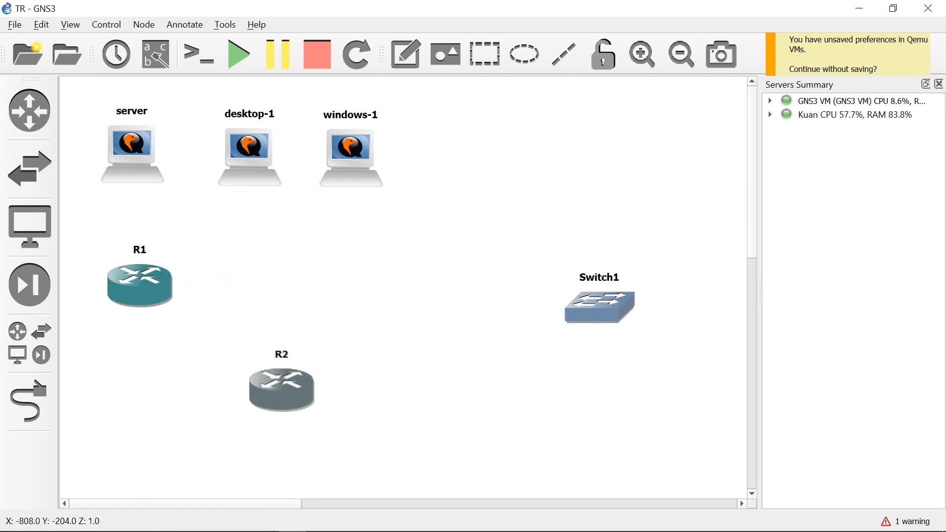
{"action": "left_click_drag", "start_coordinate": [604, 307], "coordinate": [293, 282]}
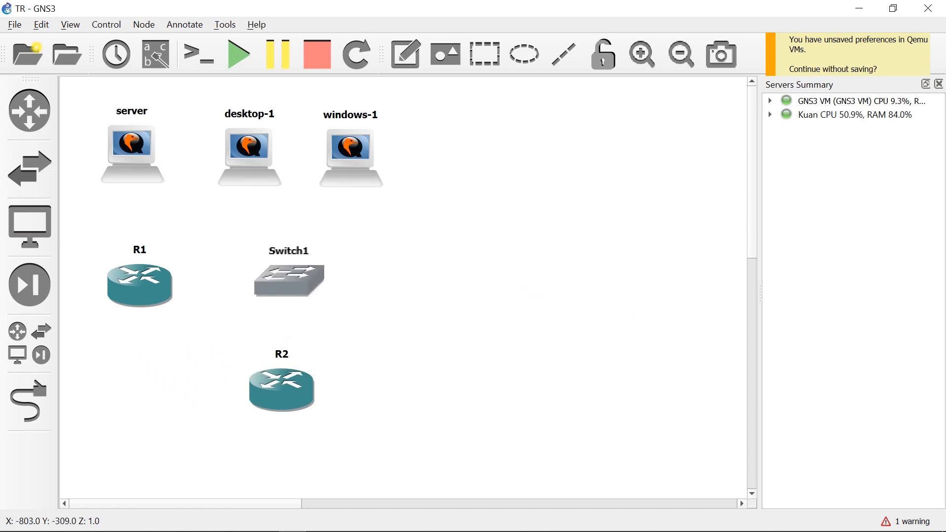
{"action": "left_click", "coordinate": [367, 316]}
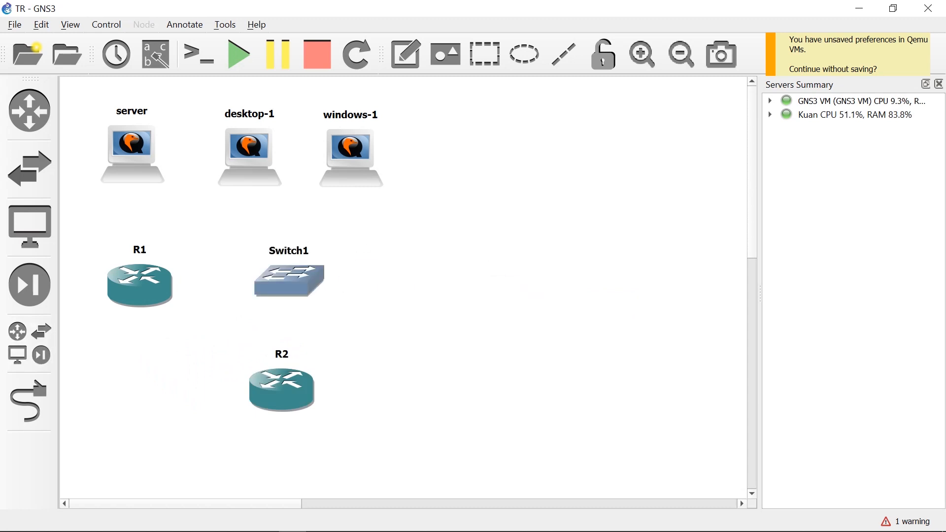
Link router R1's FastEthernet0/0 interface to the server node's network adapter.
{"action": "left_click", "coordinate": [29, 401]}
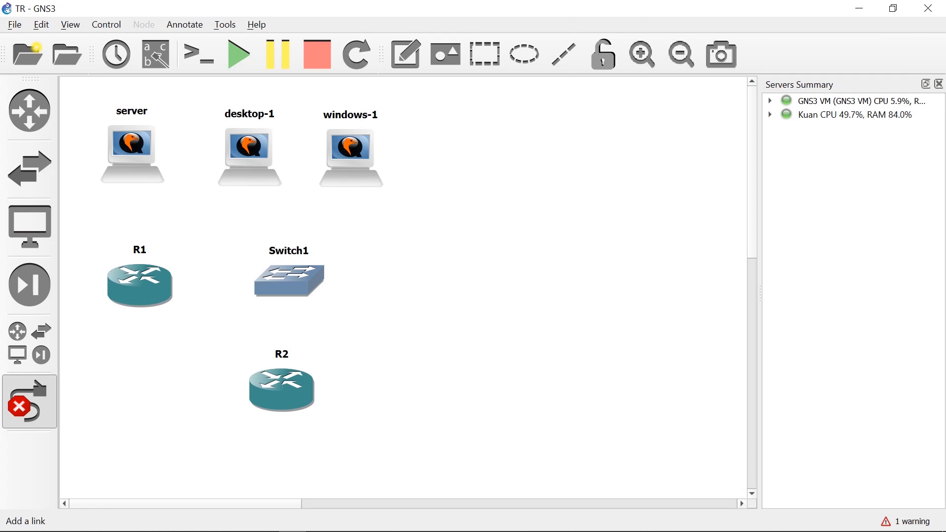
{"action": "left_click", "coordinate": [142, 275]}
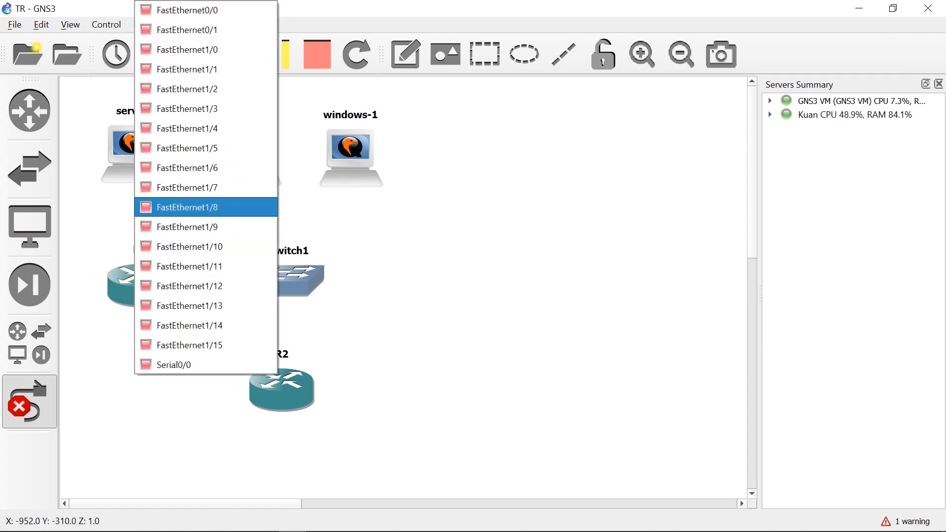
{"action": "left_click", "coordinate": [187, 10]}
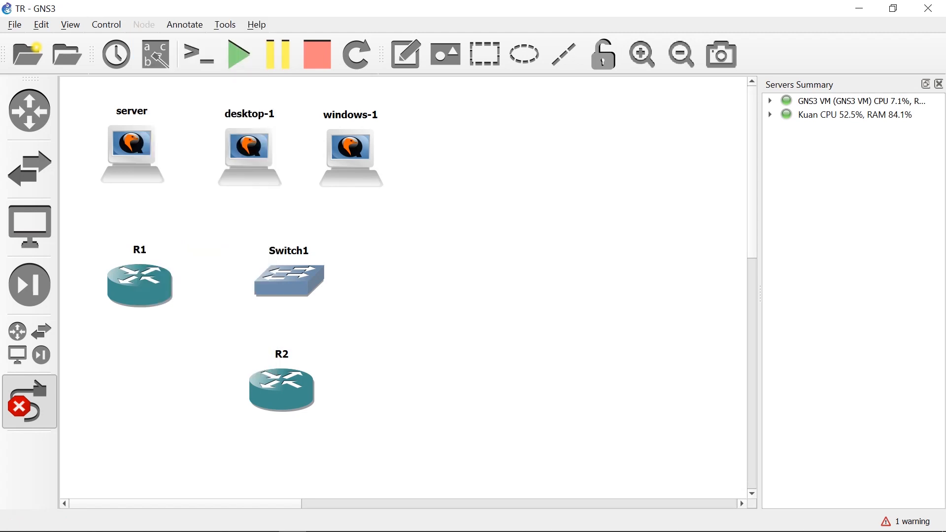
{"action": "left_click", "coordinate": [136, 183]}
{"action": "left_click", "coordinate": [168, 178]}
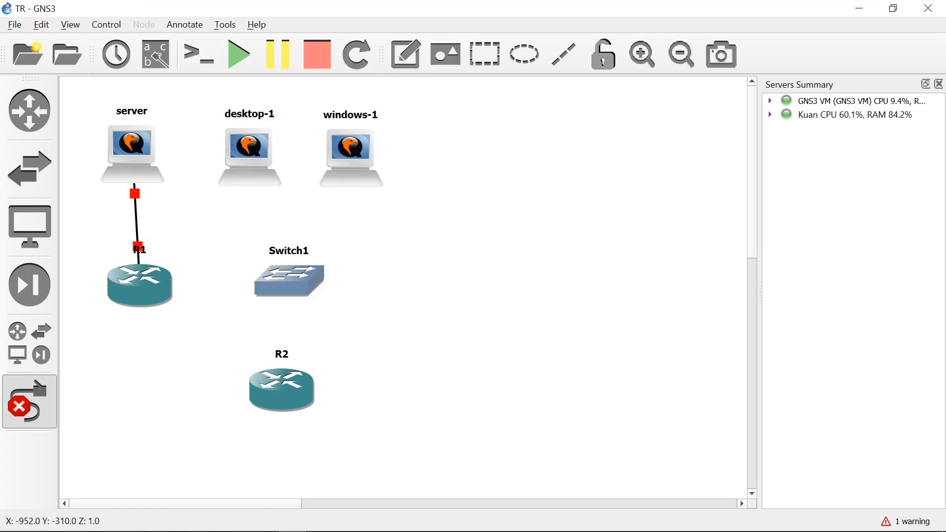
Link router R1's Serial0/0 interface to router R2's Serial0/0 interface.
{"action": "left_click", "coordinate": [143, 285]}
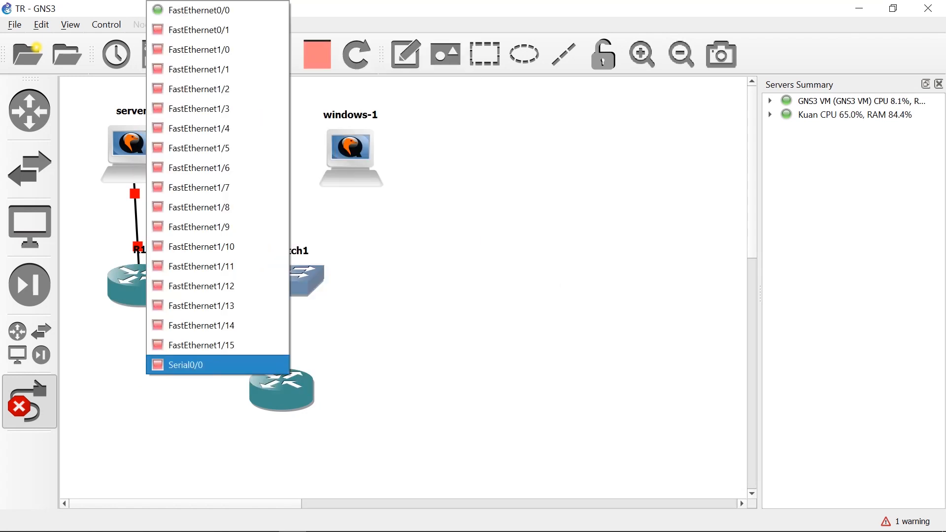
{"action": "left_click", "coordinate": [187, 364]}
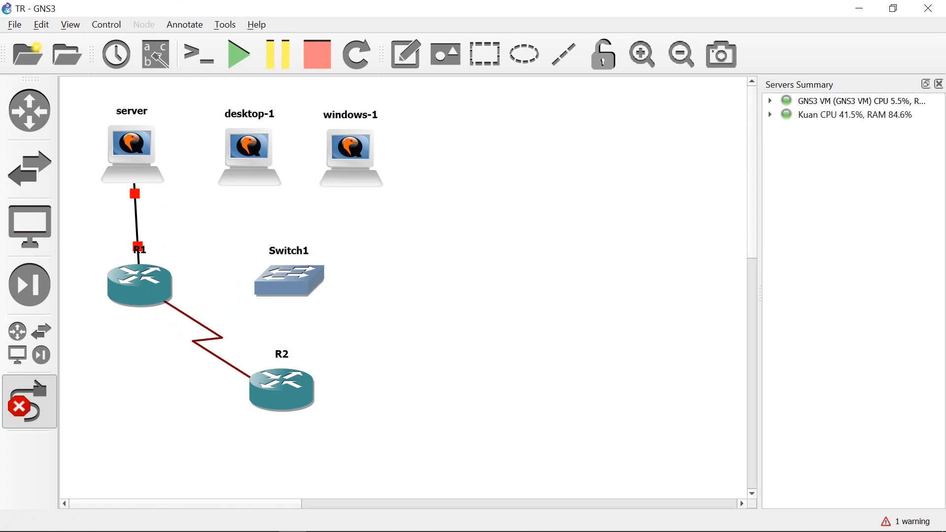
{"action": "left_click", "coordinate": [278, 389]}
{"action": "left_click", "coordinate": [301, 385]}
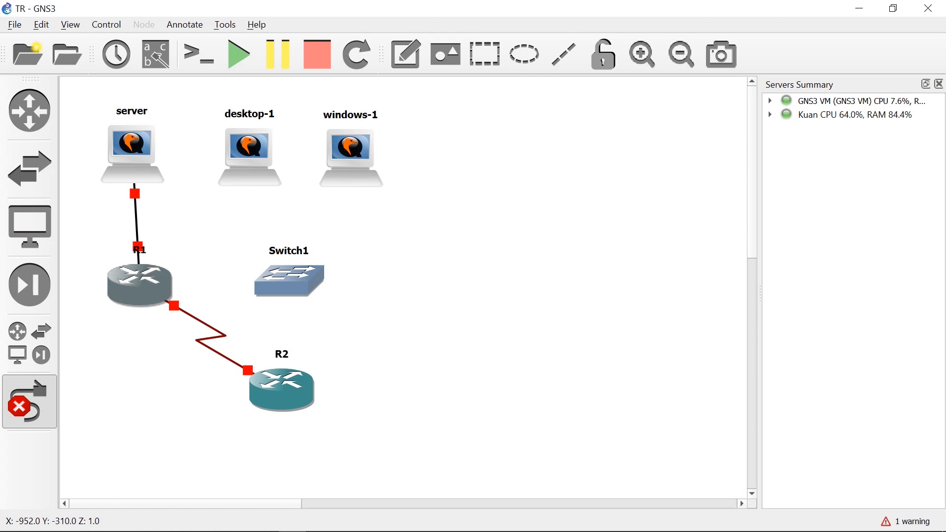
Link router R2's FastEthernet0/0 interface to port Ethernet0 of Switch1.
{"action": "left_click", "coordinate": [351, 148]}
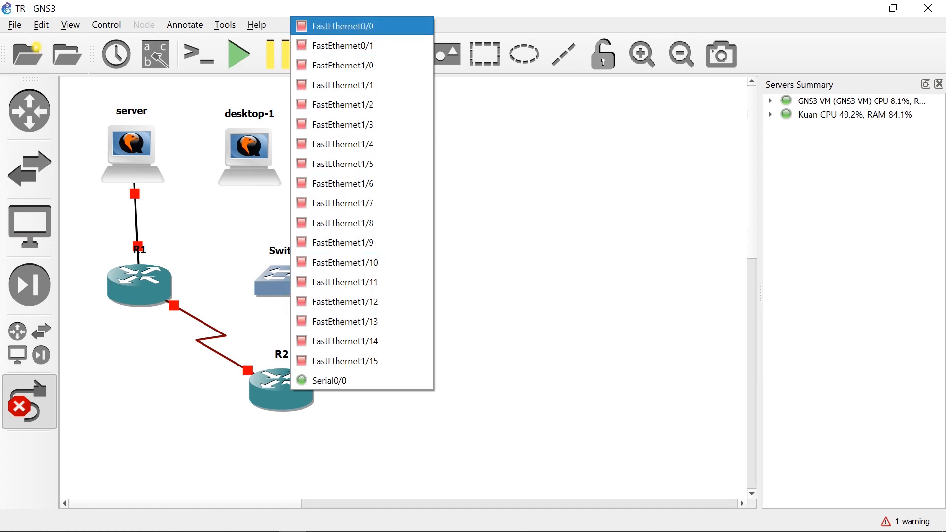
{"action": "left_click", "coordinate": [342, 25]}
{"action": "left_click", "coordinate": [284, 280]}
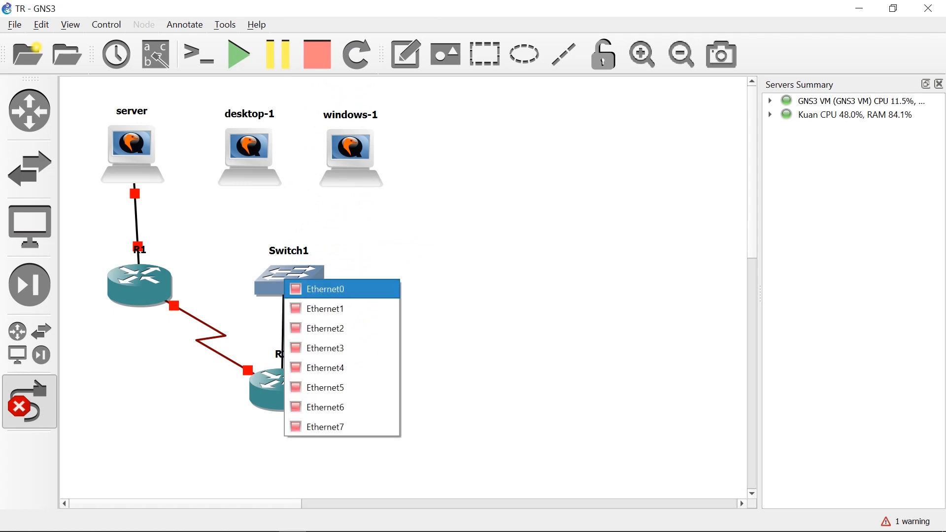
{"action": "left_click", "coordinate": [320, 289]}
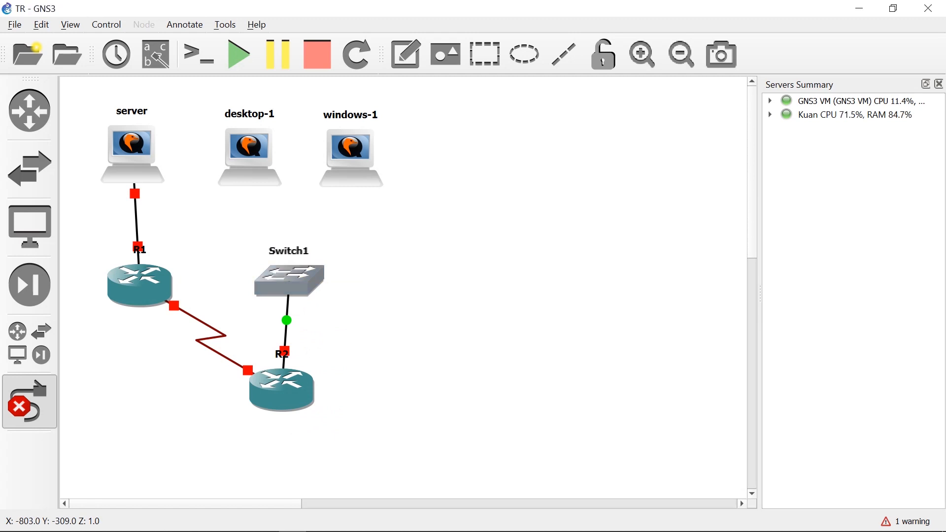
Link port Ethernet1 of Switch1 to the network adapter of desktop-1.
{"action": "left_click", "coordinate": [289, 278]}
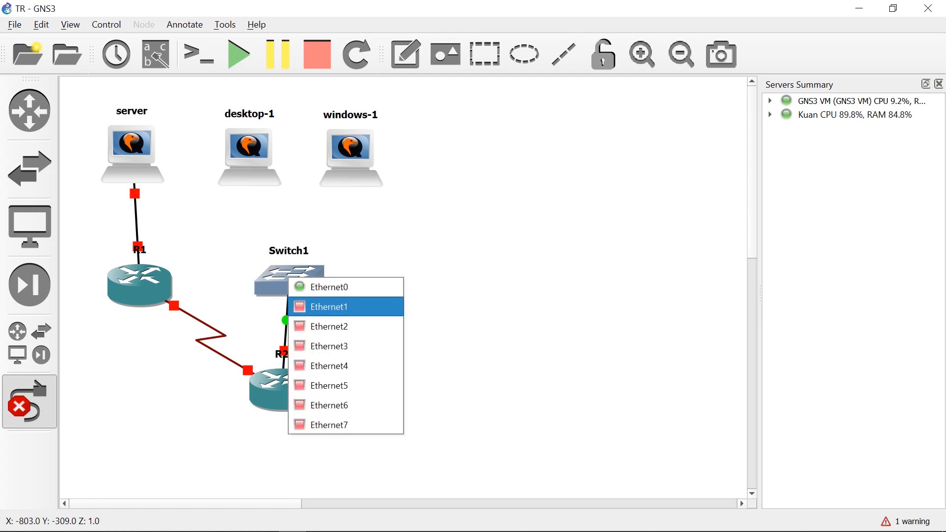
{"action": "left_click", "coordinate": [327, 306]}
{"action": "left_click", "coordinate": [250, 158]}
{"action": "left_click", "coordinate": [272, 167]}
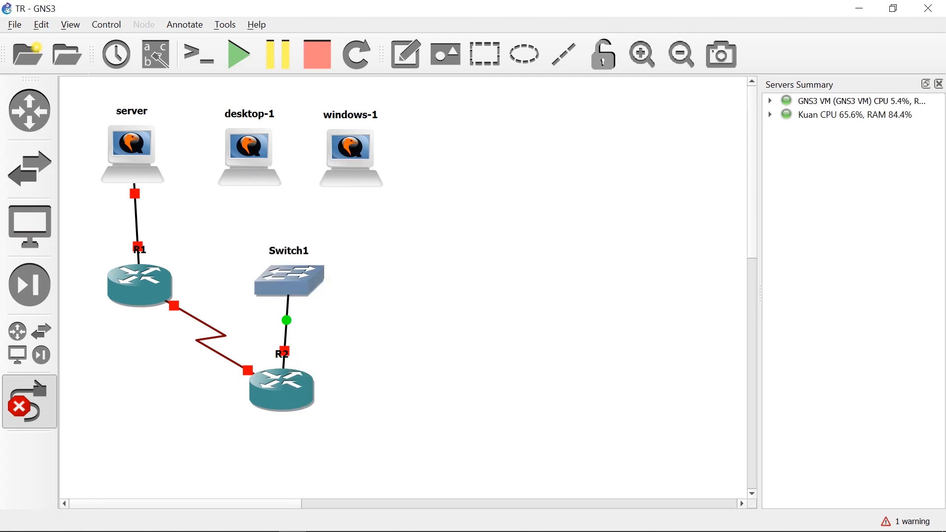
Link port Ethernet2 of Switch1 to the network adapter of windows-1 and stop adding links.
{"action": "left_click", "coordinate": [298, 282]}
{"action": "left_click", "coordinate": [338, 331]}
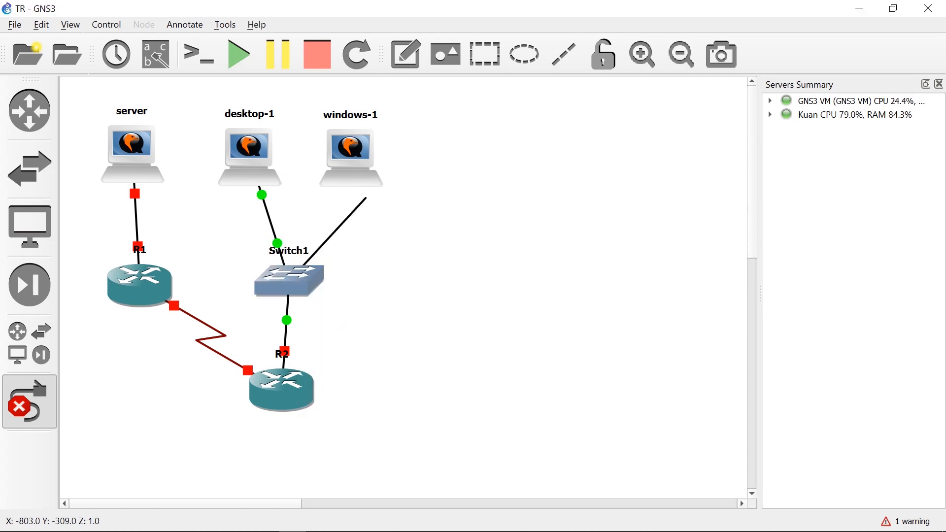
{"action": "left_click", "coordinate": [351, 155]}
{"action": "left_click", "coordinate": [389, 166]}
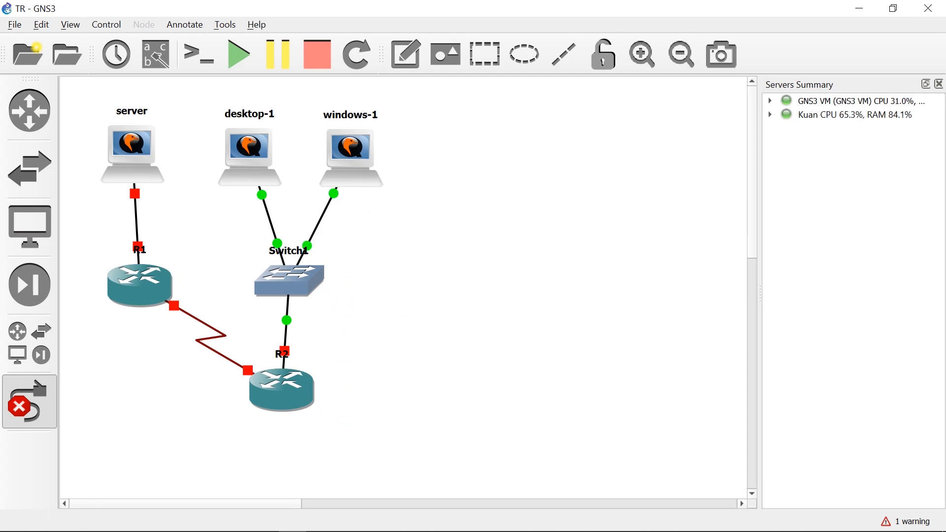
{"action": "left_click", "coordinate": [30, 401]}
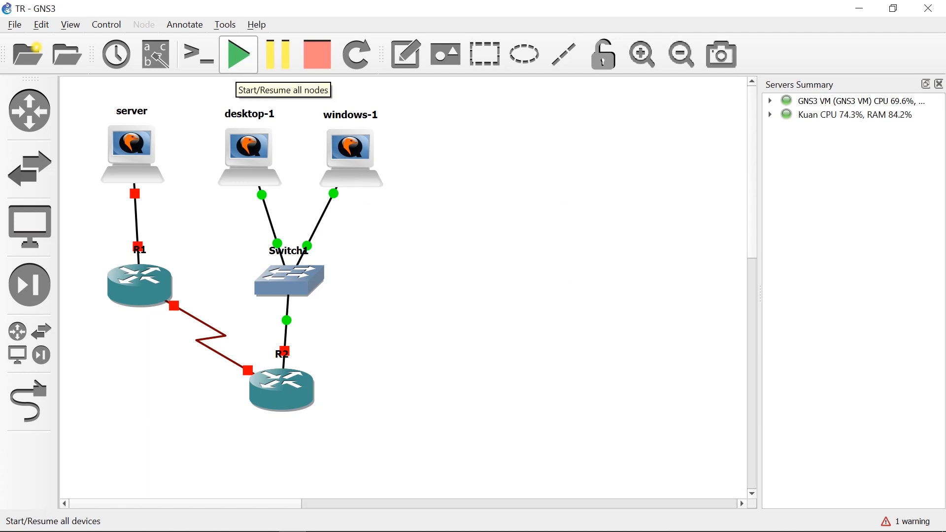
Start all nodes in the topology and open the console of router R1.
{"action": "left_click", "coordinate": [238, 54]}
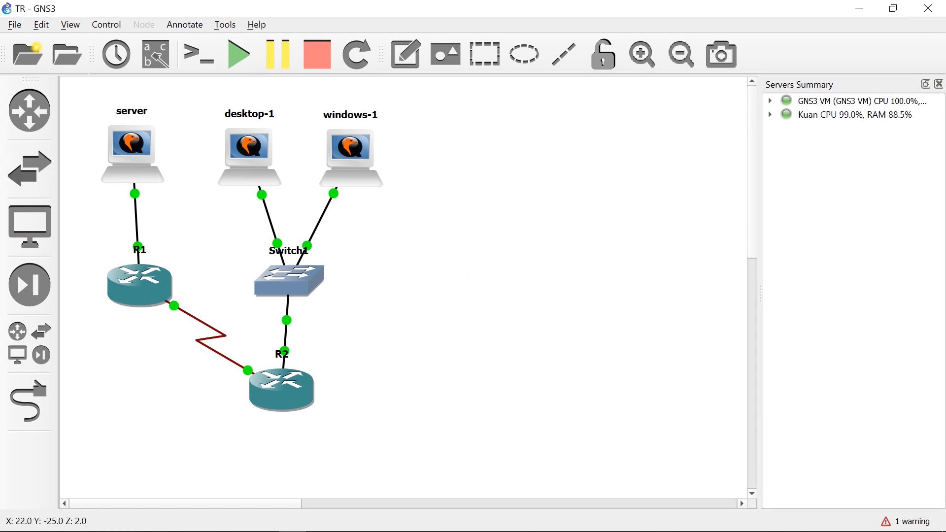
{"action": "right_click", "coordinate": [143, 283]}
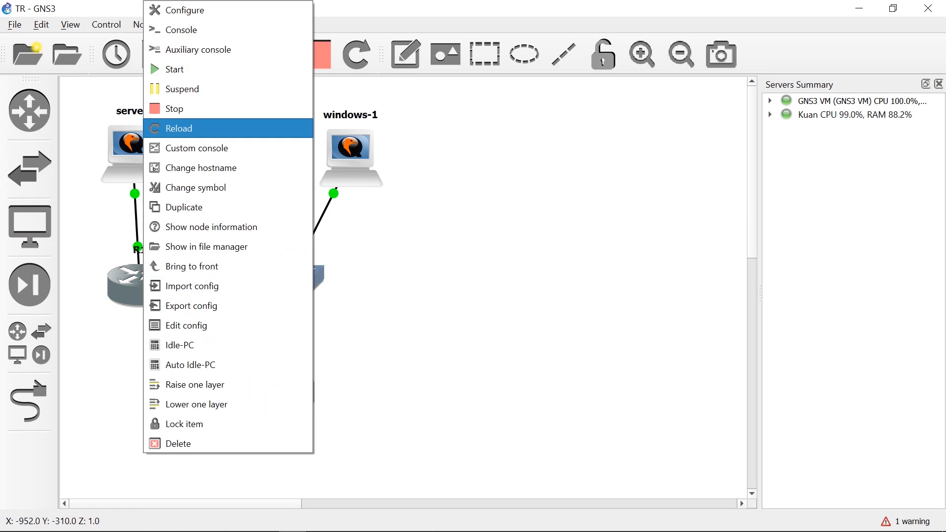
{"action": "left_click", "coordinate": [181, 30]}
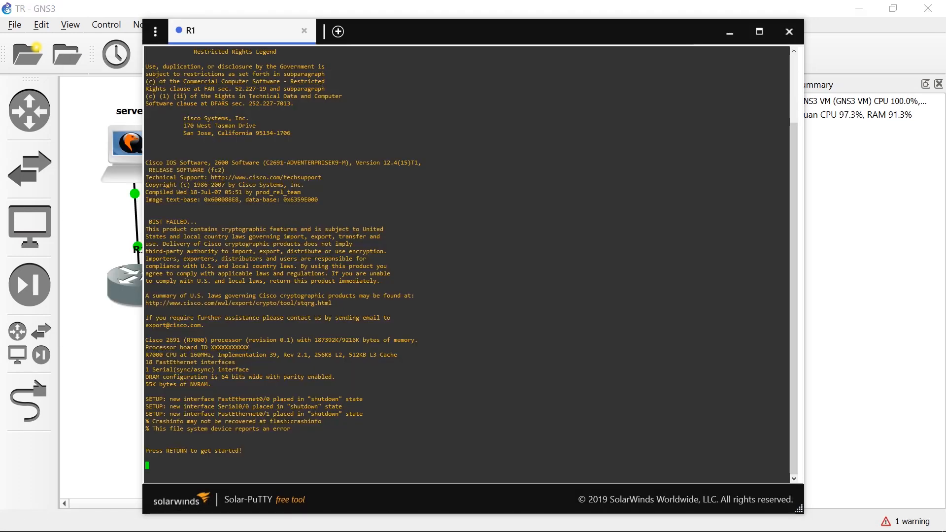
{"action": "left_click", "coordinate": [730, 32]}
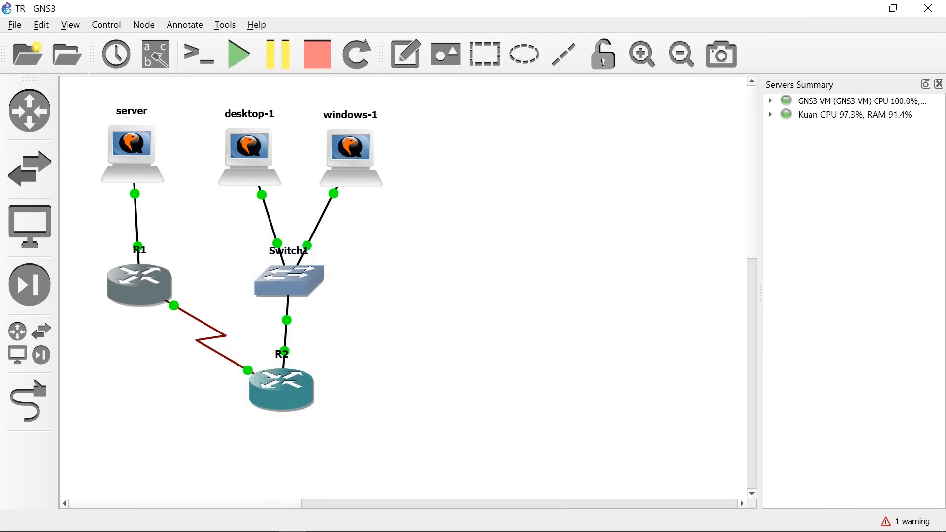
Open the console of router R2 and bring the Solar-PuTTY window to the front.
{"action": "left_click", "coordinate": [329, 335]}
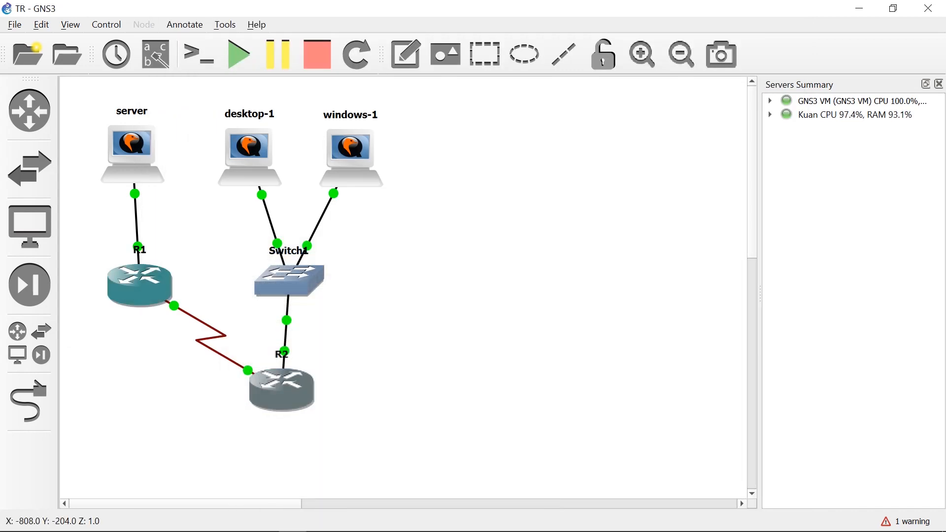
{"action": "right_click", "coordinate": [289, 389]}
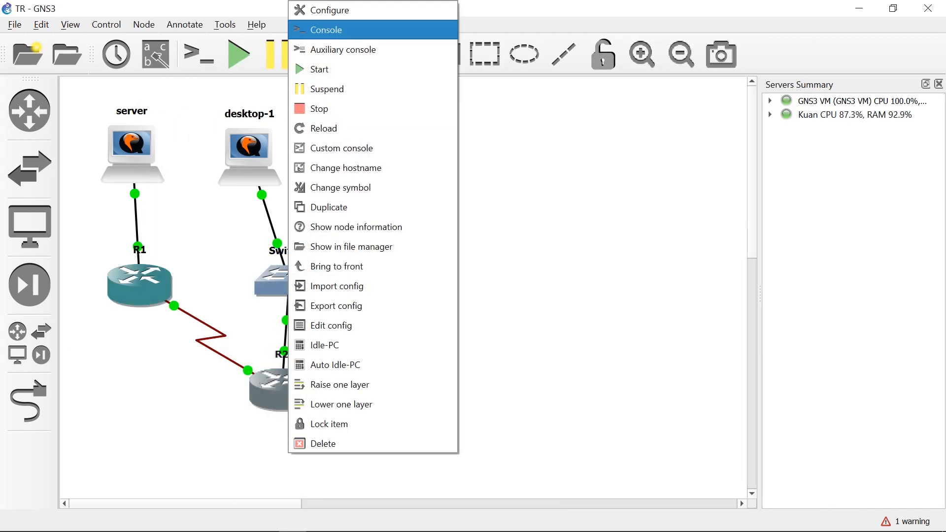
{"action": "left_click", "coordinate": [326, 30]}
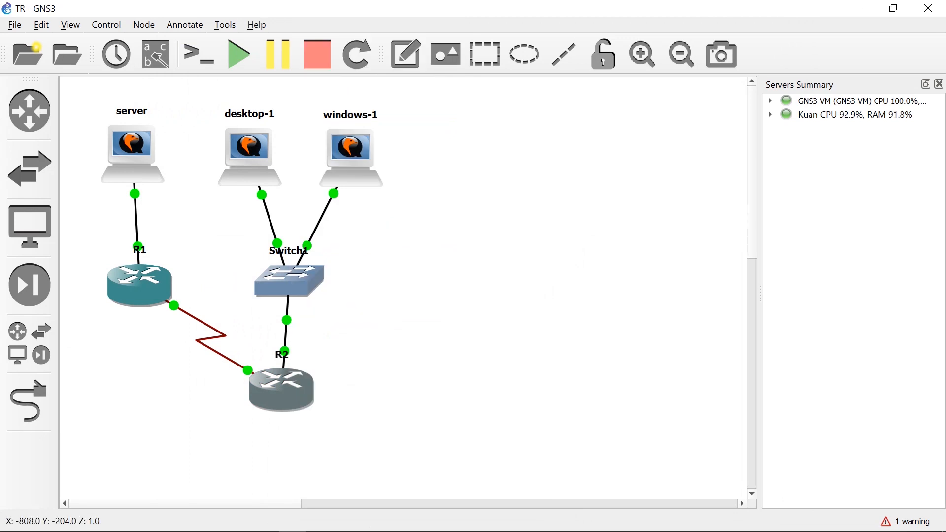
{"action": "mouse_move", "coordinate": [303, 397]}
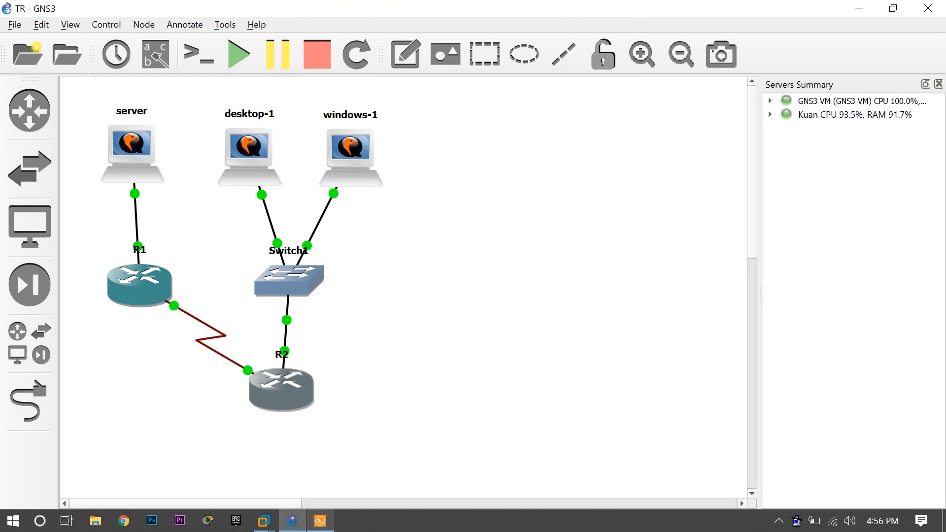
{"action": "left_click", "coordinate": [320, 521]}
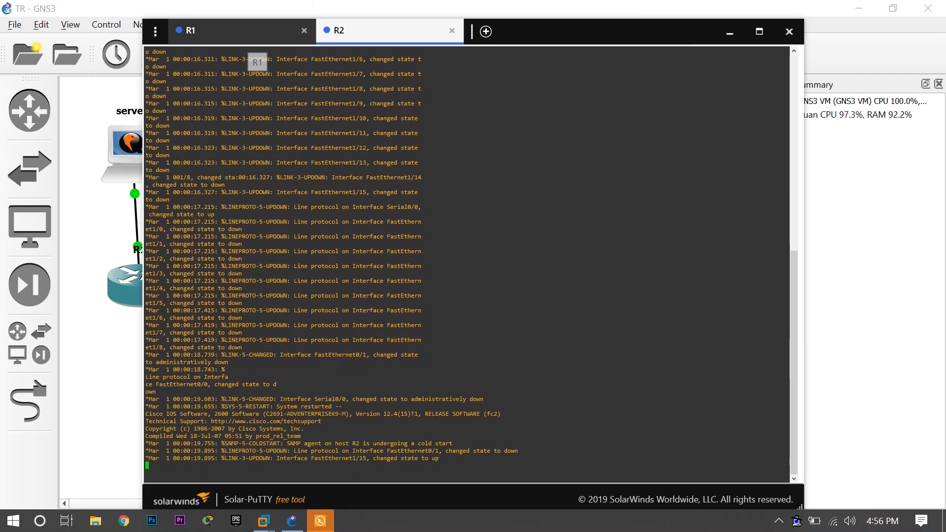
Enter global configuration mode on R1 with conf t and move the console window clear of the server and R1 nodes.
{"action": "left_click", "coordinate": [247, 35]}
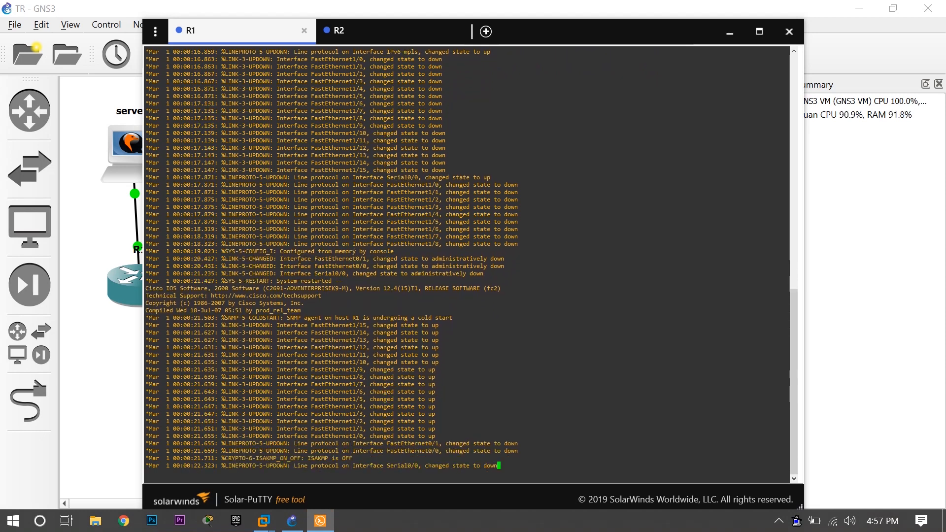
{"action": "key", "text": "Return"}
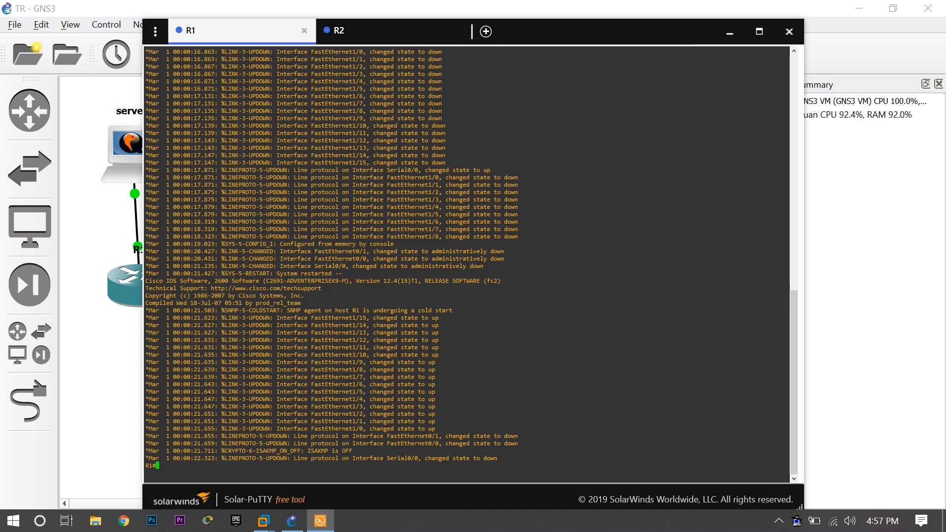
{"action": "type", "text": "conf t"}
{"action": "key", "text": "Return"}
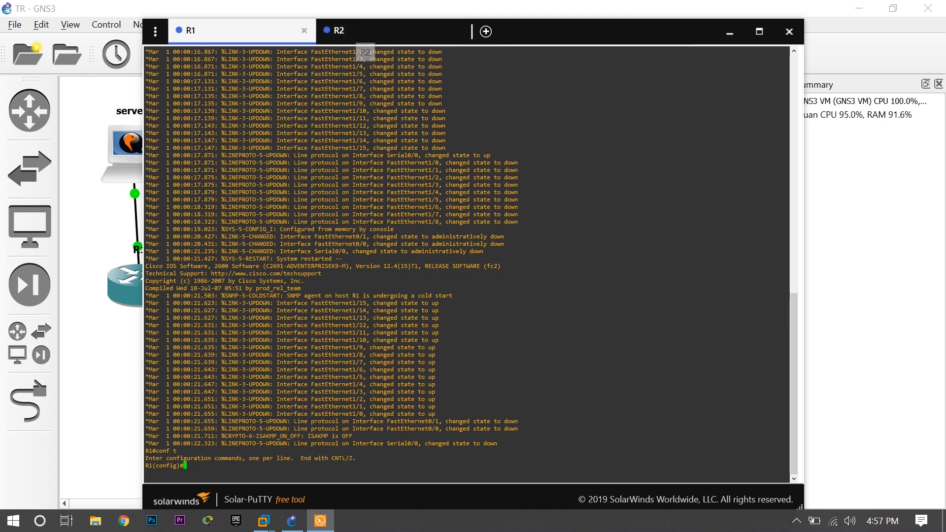
{"action": "left_click_drag", "start_coordinate": [557, 32], "coordinate": [695, 25]}
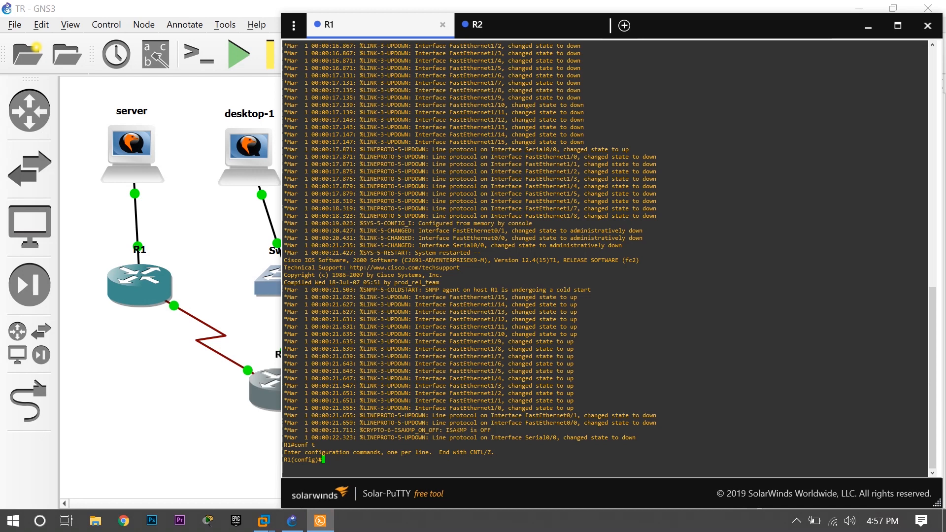
Assign IP address 192.168.67.1 with mask 255.255.255.224 to R1's f0/0 interface and enable the interface.
{"action": "type", "text": "int f0/0"}
{"action": "key", "text": "Return"}
{"action": "type", "text": "ip add"}
{"action": "key", "text": "Tab"}
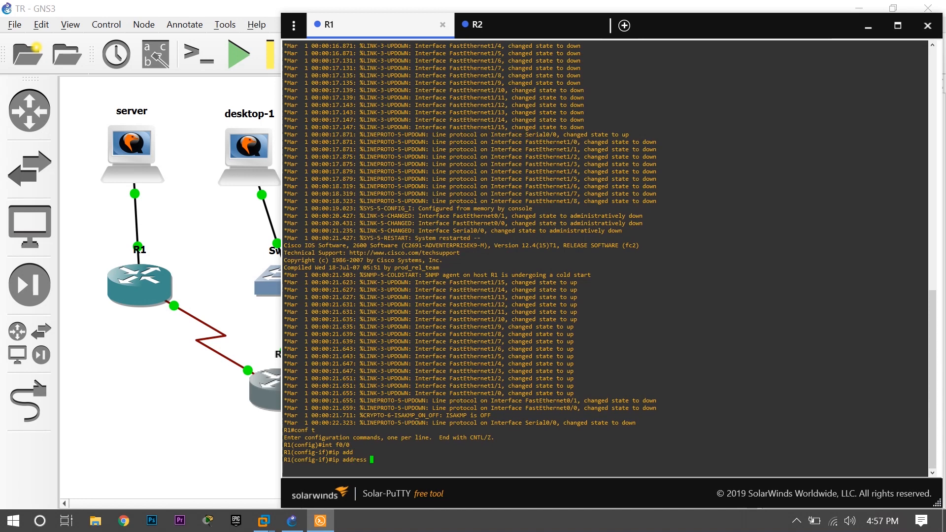
{"action": "type", "text": "192.168.67.1 255.255.255.224"}
{"action": "key", "text": "Return"}
{"action": "type", "text": "no sh"}
{"action": "key", "text": "Return"}
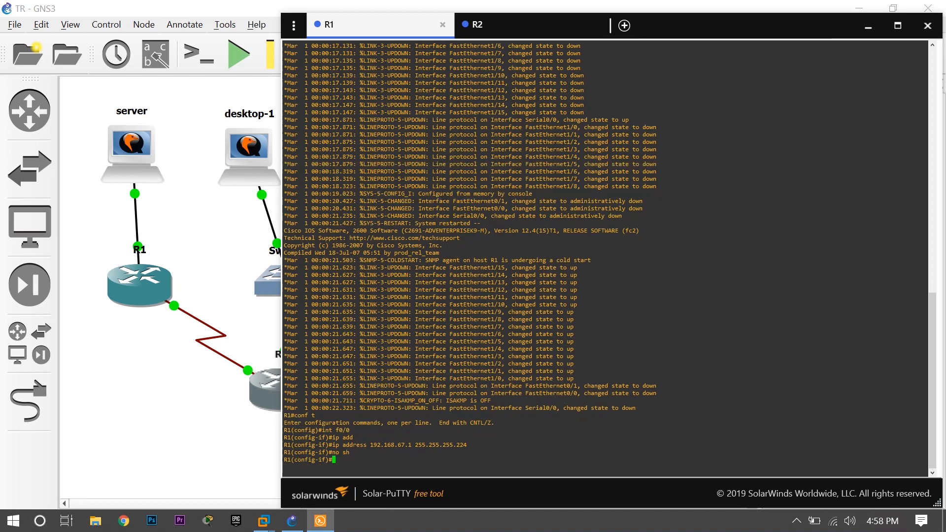
Assign IP address 192.168.67.49 with mask 255.255.255.252 to R1's se0/0 interface and enable the interface.
{"action": "type", "text": "int se0"}
{"action": "type", "text": "/0"}
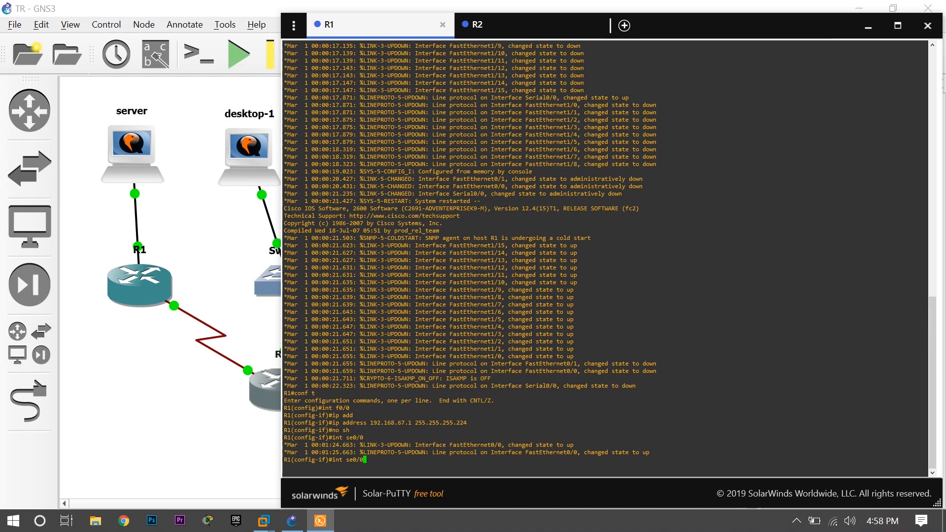
{"action": "key", "text": "Return"}
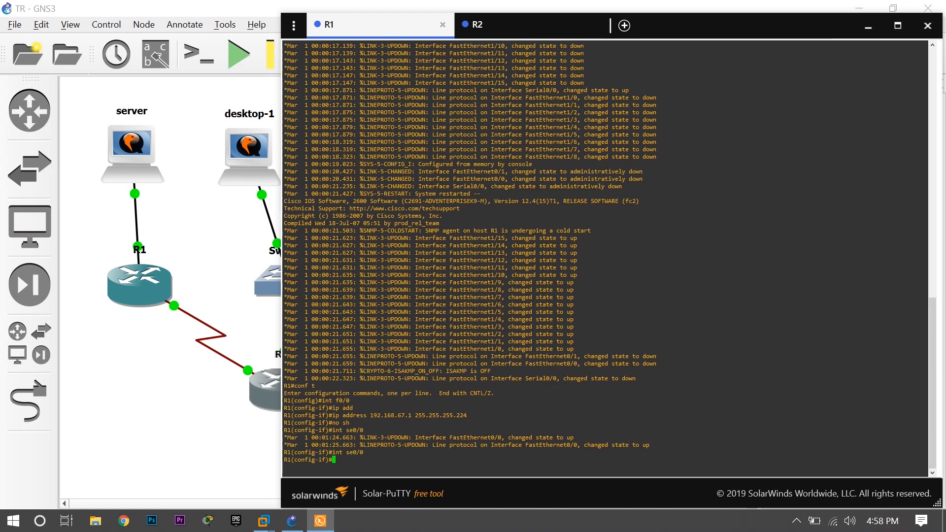
{"action": "type", "text": "ip add"}
{"action": "key", "text": "Tab"}
{"action": "type", "text": "192.168.6"}
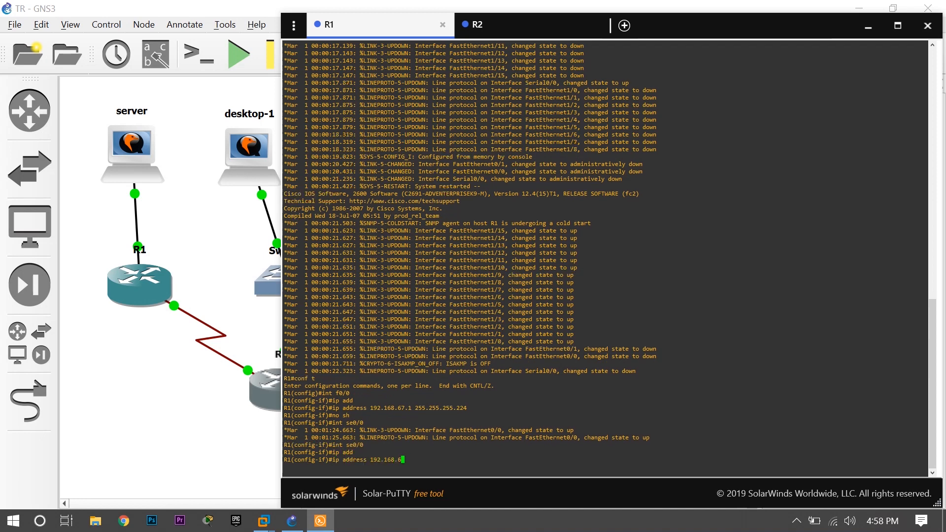
{"action": "type", "text": "7.49 255.255.255.252"}
{"action": "key", "text": "Return"}
{"action": "type", "text": "no sh"}
{"action": "key", "text": "Return"}
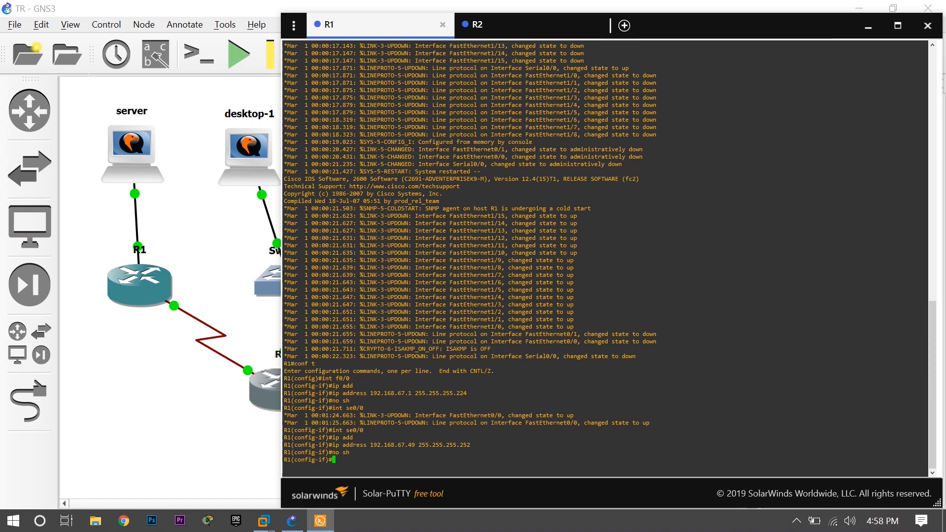
Leave interface configuration on R1 and create a DHCP pool named server.
{"action": "type", "text": "ex"}
{"action": "key", "text": "Return"}
{"action": "type", "text": "ip dhcp"}
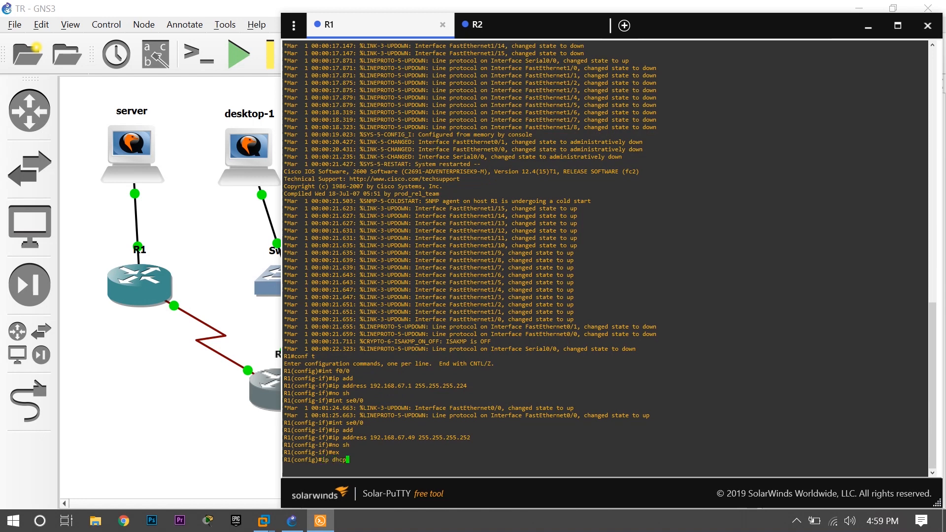
{"action": "type", "text": " ool"}
{"action": "key", "text": "BackSpace"}
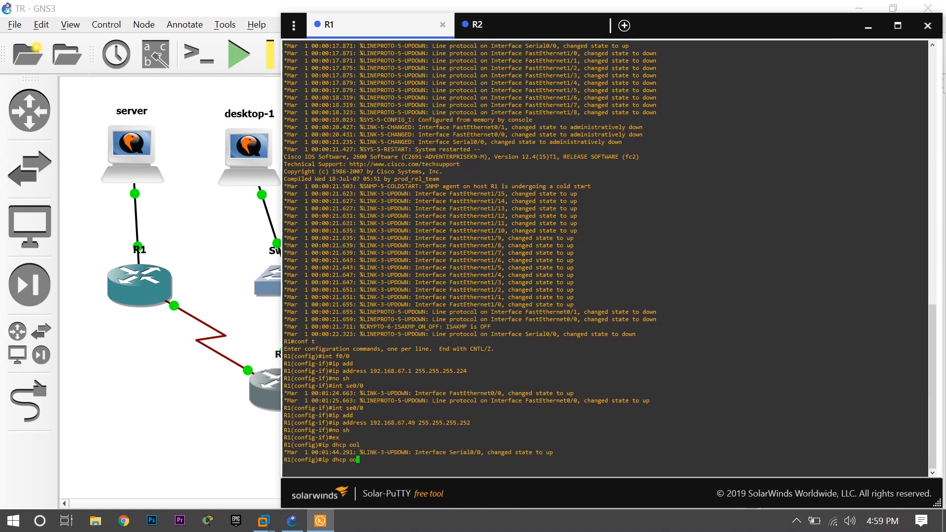
{"action": "key", "text": "BackSpace"}
{"action": "key", "text": "BackSpace"}
{"action": "type", "text": "pool ser"}
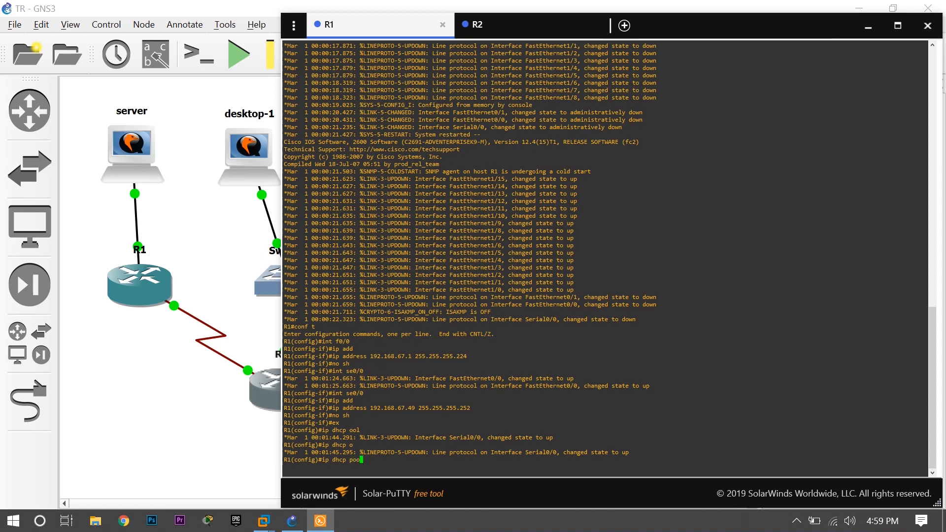
{"action": "type", "text": "ver"}
{"action": "key", "text": "Return"}
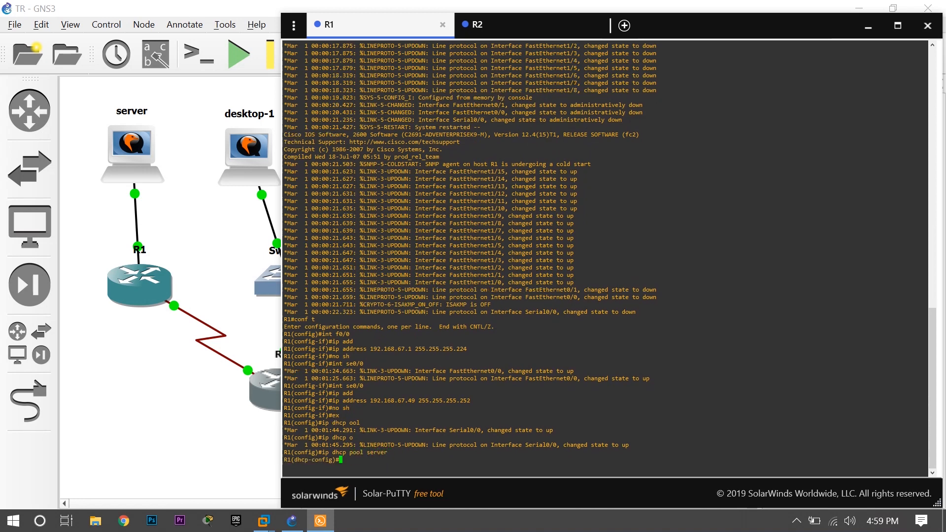
Set the network of R1's server DHCP pool to 192.168.67.0 with mask 255.255.255.224.
{"action": "type", "text": "netw"}
{"action": "key", "text": "Tab"}
{"action": "type", "text": "192.168.67."}
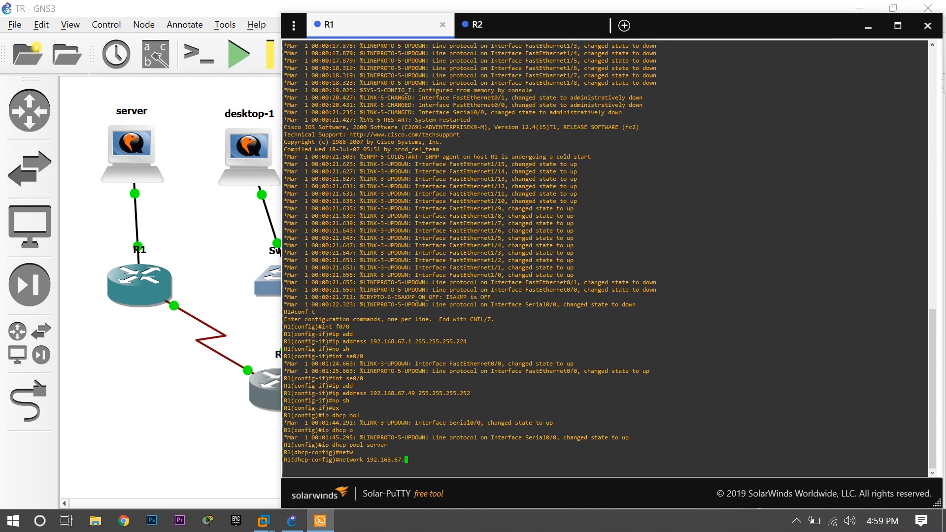
{"action": "type", "text": "2"}
{"action": "key", "text": "BackSpace"}
{"action": "type", "text": "0 255.255.255.224"}
{"action": "key", "text": "Return"}
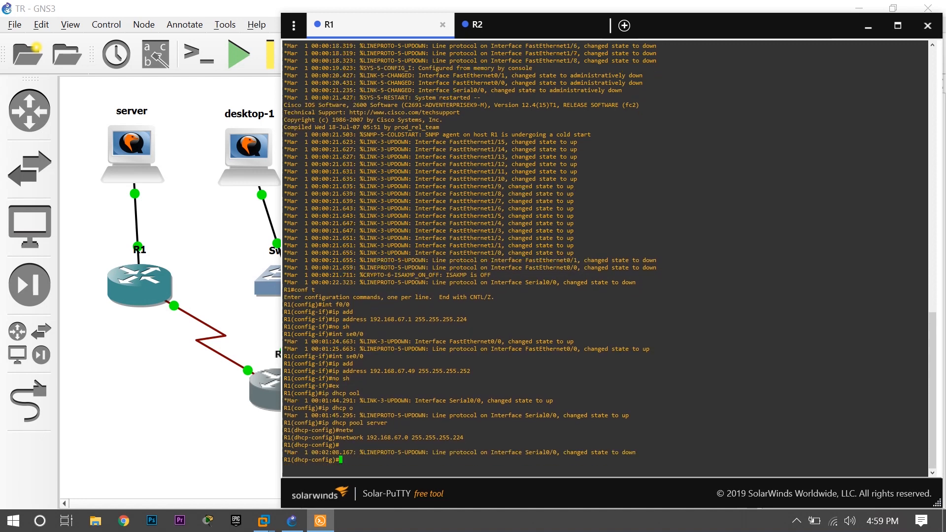
Set the default router of R1's server DHCP pool to 192.168.67.1 and exit DHCP configuration.
{"action": "type", "text": "def"}
{"action": "key", "text": "Tab"}
{"action": "type", "text": "192."}
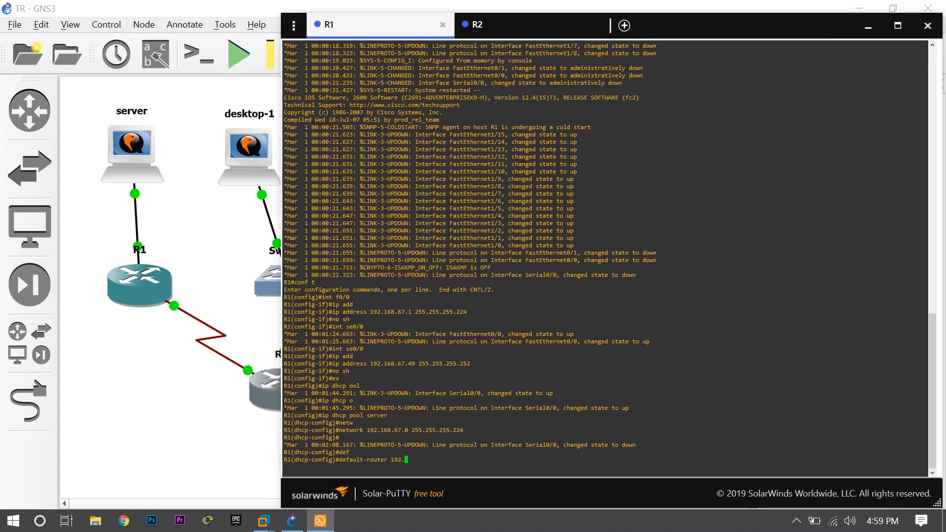
{"action": "type", "text": "168.67.1"}
{"action": "key", "text": "Return"}
{"action": "type", "text": "exit"}
{"action": "key", "text": "Return"}
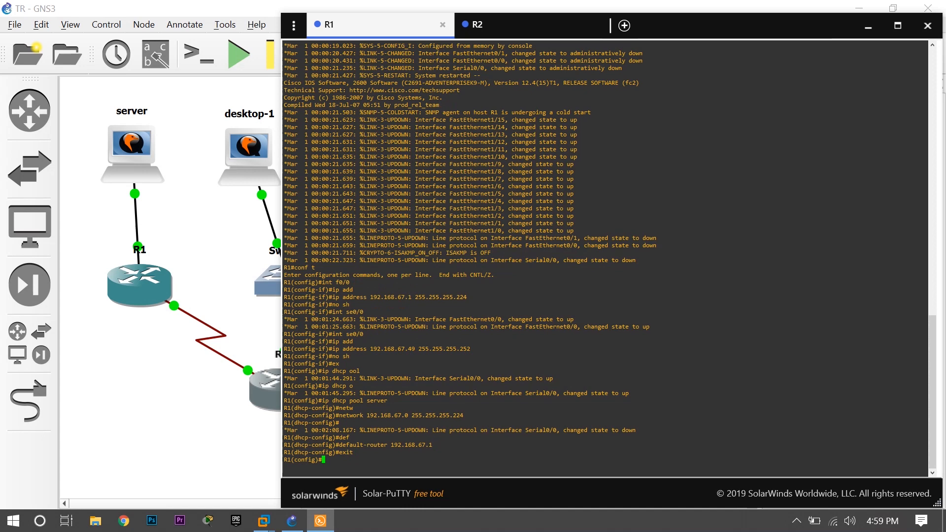
Switch to R2's console and enter global configuration mode with conf t.
{"action": "left_click", "coordinate": [521, 26]}
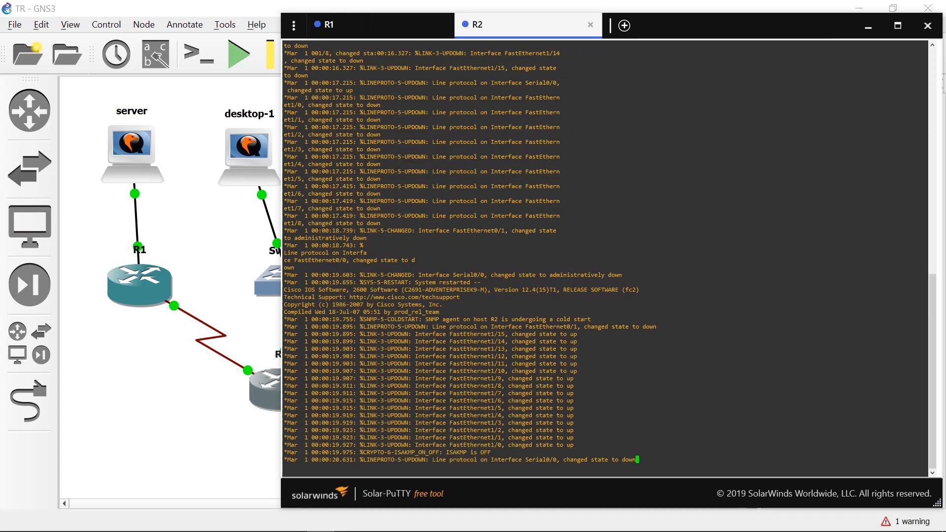
{"action": "key", "text": "Return"}
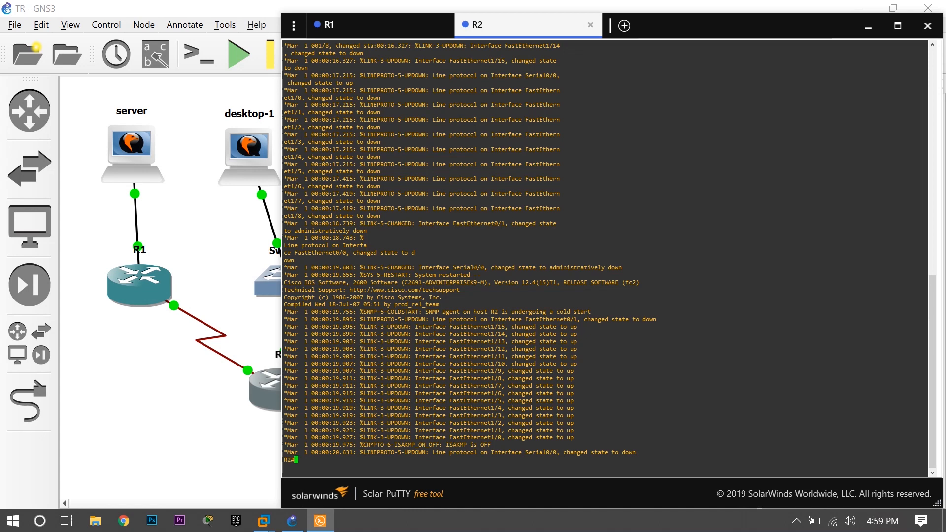
{"action": "type", "text": "conf t"}
{"action": "key", "text": "Return"}
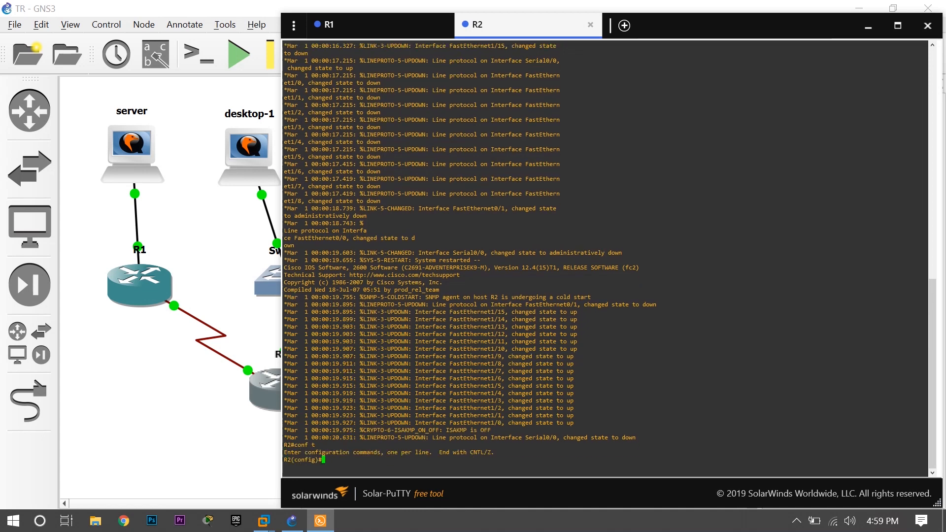
Assign IP address 192.168.67.33 with mask 255.255.255.240 to R2's f0/0 interface and enable the interface.
{"action": "type", "text": "int f0/0"}
{"action": "key", "text": "Return"}
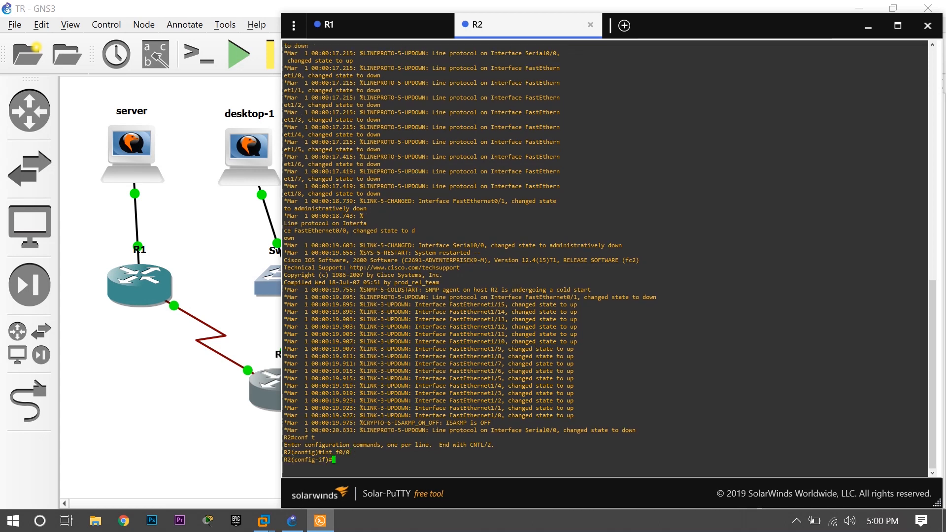
{"action": "type", "text": "ip add"}
{"action": "key", "text": "Tab"}
{"action": "type", "text": "192.168.6"}
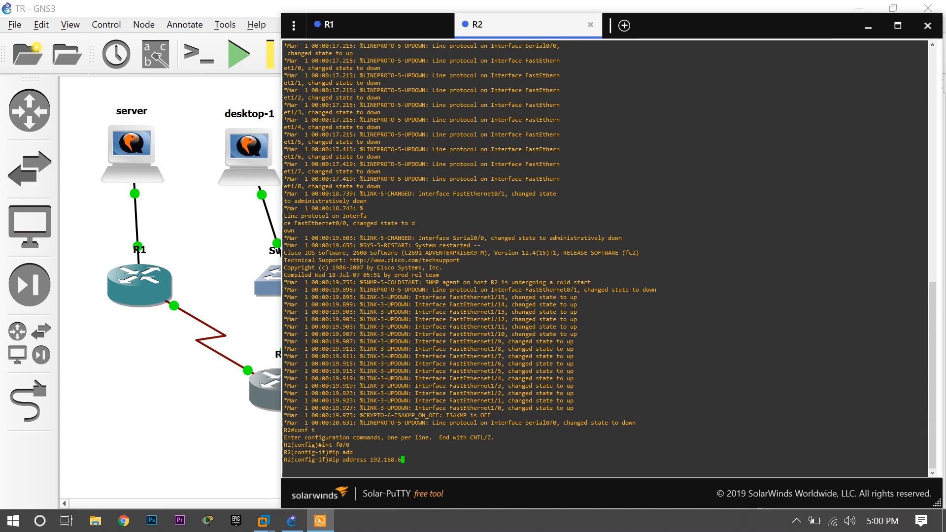
{"action": "type", "text": "7.33 255.255.255.240"}
{"action": "key", "text": "Return"}
{"action": "type", "text": "no sh"}
{"action": "key", "text": "Return"}
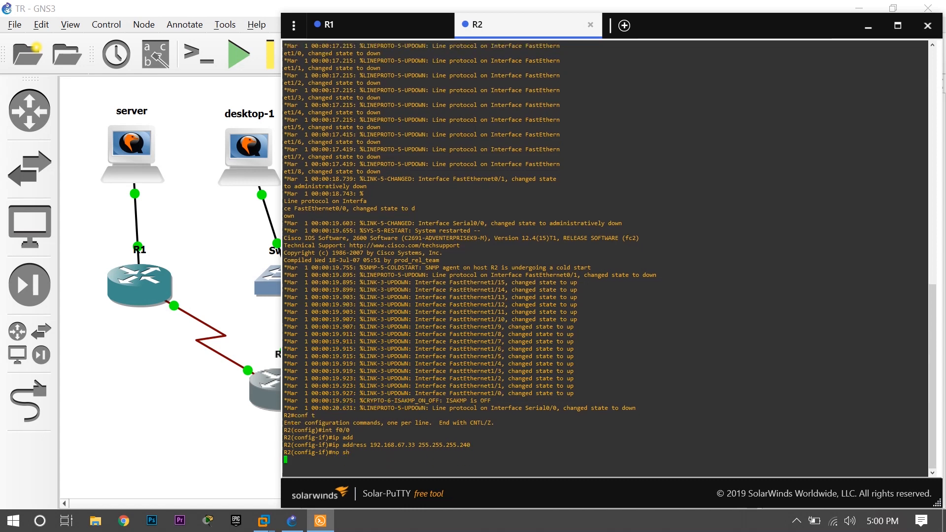
Assign IP address 192.168.67.50 with mask 255.255.255.252 to R2's se0/0 interface.
{"action": "type", "text": "int se0/0"}
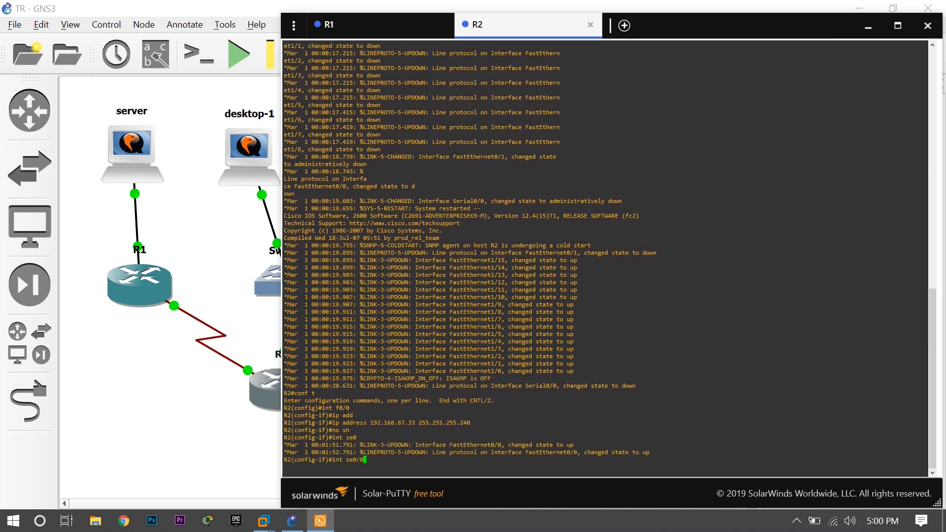
{"action": "key", "text": "Return"}
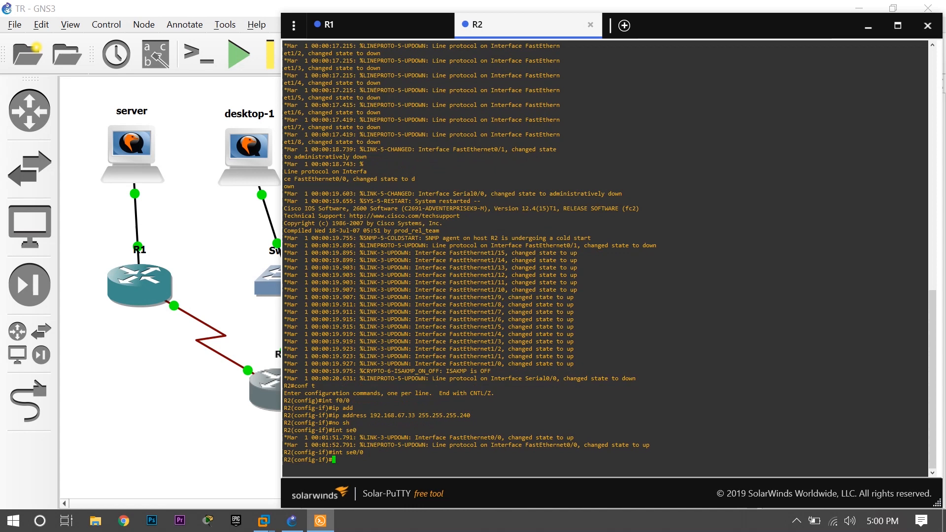
{"action": "type", "text": "ipadd"}
{"action": "key", "text": "Return"}
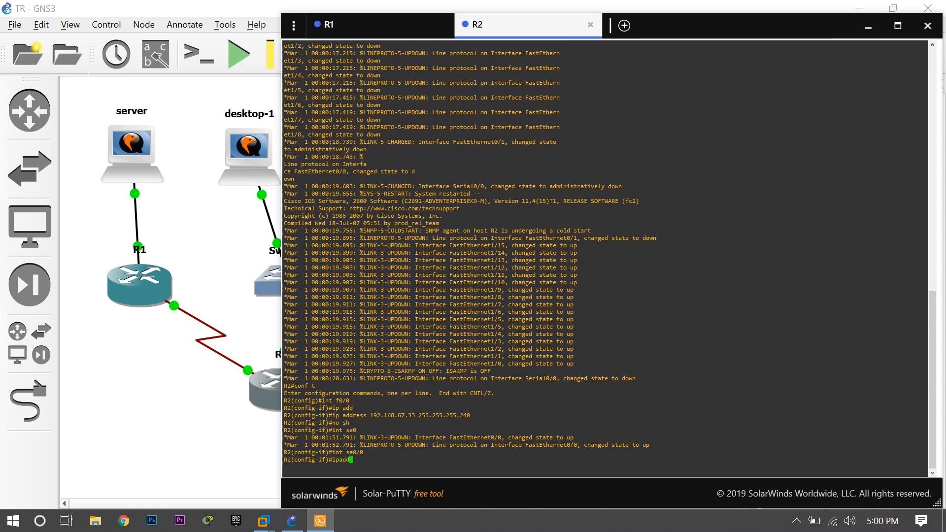
{"action": "type", "text": "ip add"}
{"action": "key", "text": "Tab"}
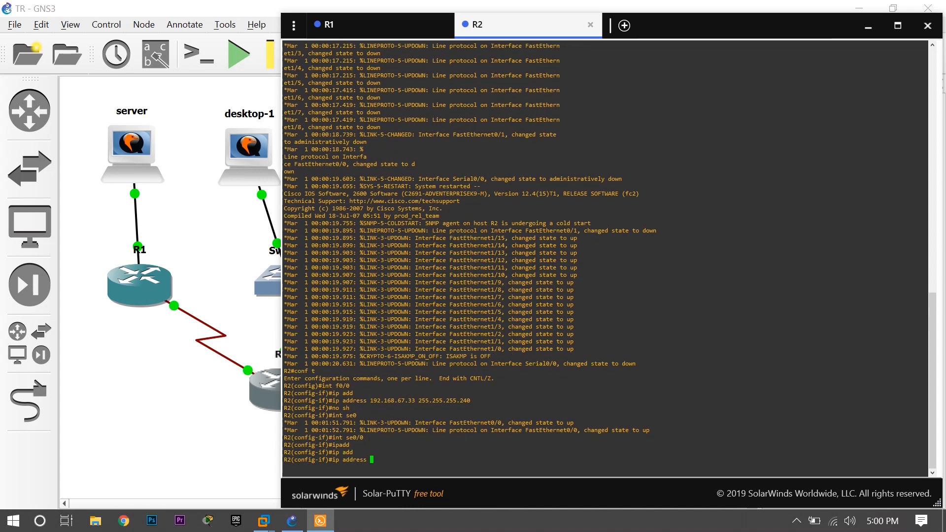
{"action": "type", "text": "192.168.67.50 255.255.255.252"}
{"action": "key", "text": "Return"}
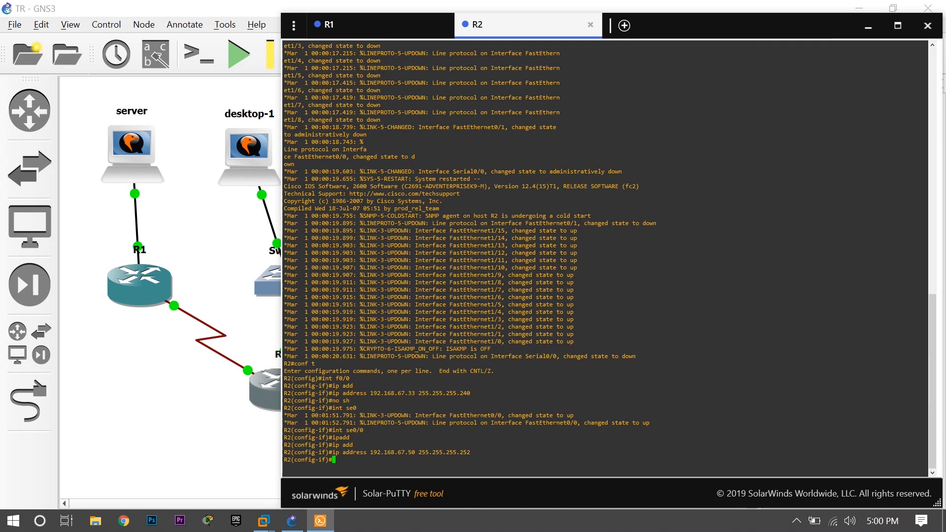
Enable R2's se0/0 interface with no sh and exit interface configuration.
{"action": "type", "text": "no sh"}
{"action": "key", "text": "Return"}
{"action": "type", "text": "ex"}
{"action": "key", "text": "Return"}
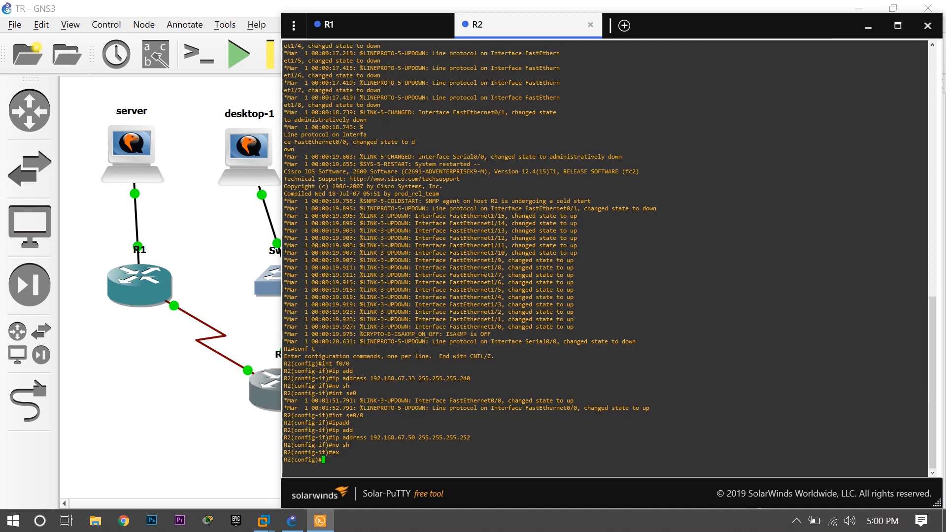
Create a DHCP pool named client on R2.
{"action": "type", "text": "ip dhcp"}
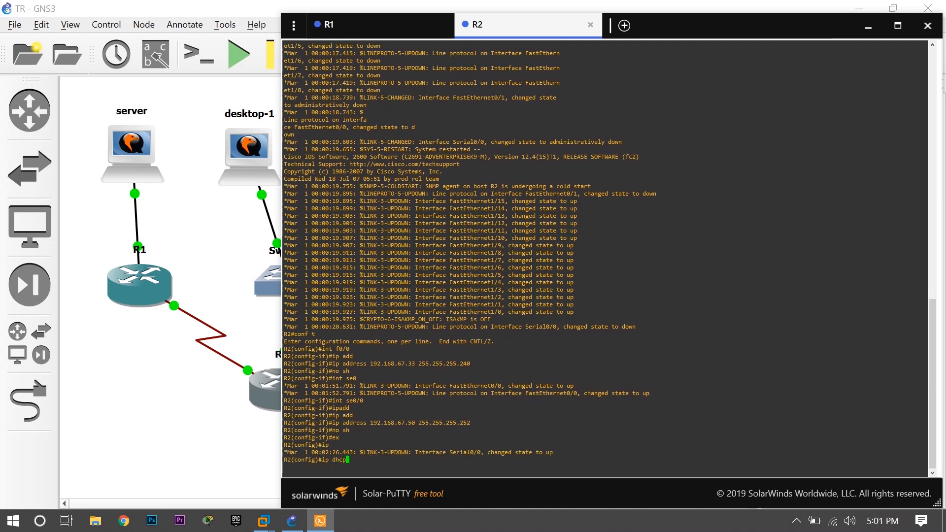
{"action": "type", "text": " pool client"}
{"action": "key", "text": "Return"}
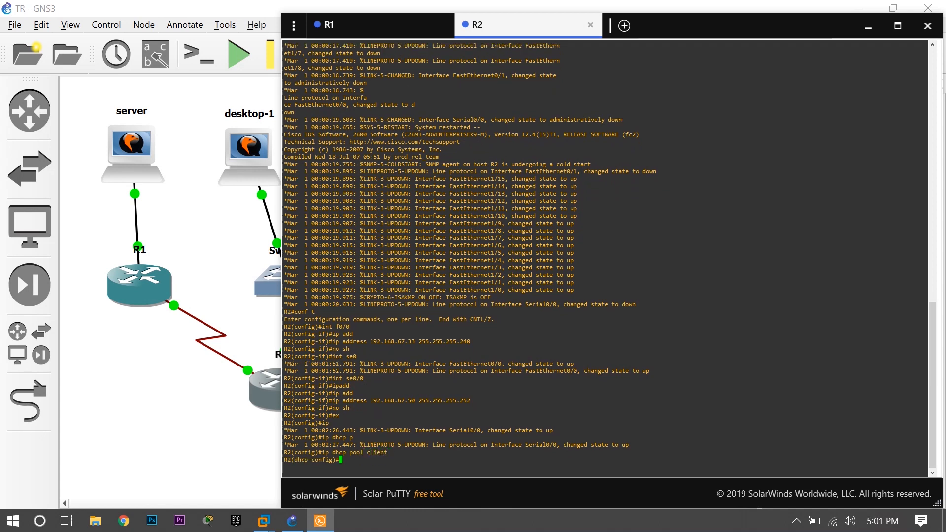
Set the network of R2's client DHCP pool to 192.168.67.32 with mask 255.255.255.240.
{"action": "type", "text": "netw"}
{"action": "key", "text": "Tab"}
{"action": "type", "text": "192.16"}
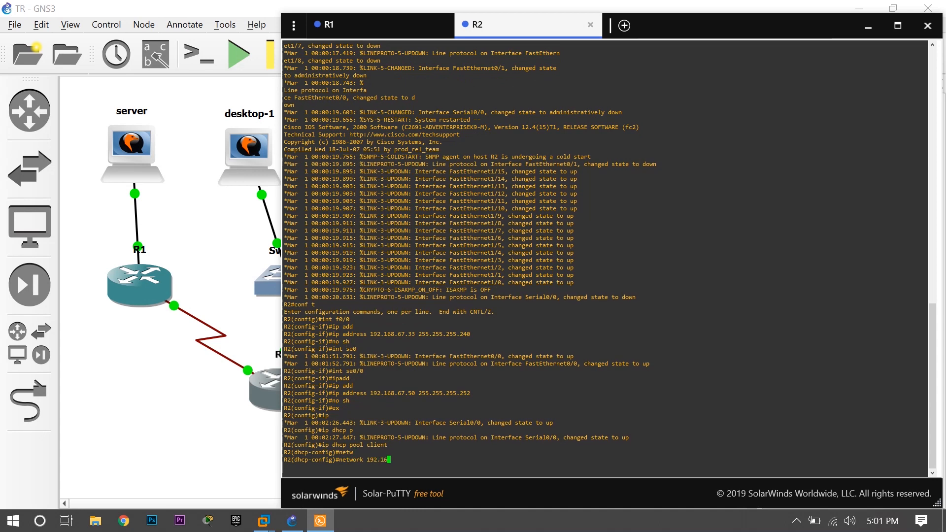
{"action": "type", "text": "8.67.32 255.255.255.240"}
{"action": "key", "text": "Return"}
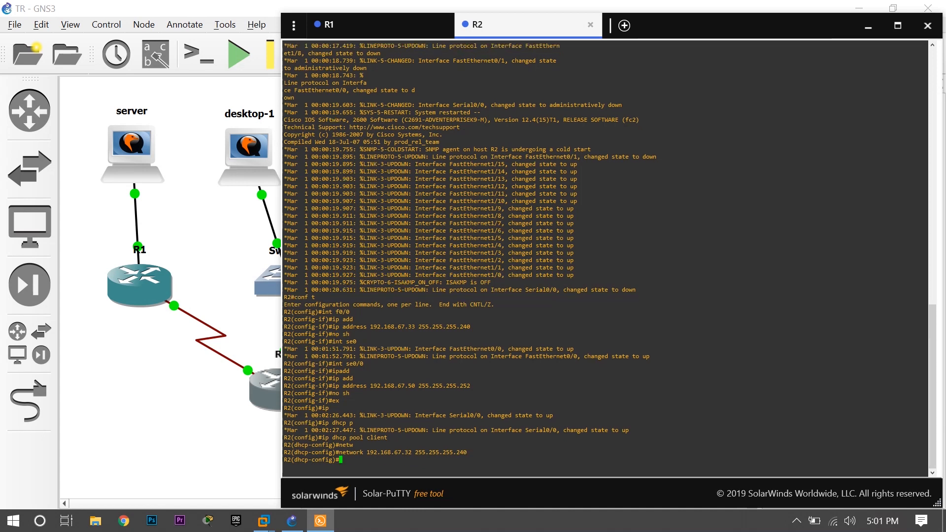
Set the default router of R2's client DHCP pool to 192.168.67.33, checking it against the f0/0 address.
{"action": "type", "text": "def"}
{"action": "key", "text": "Tab"}
{"action": "type", "text": "1"}
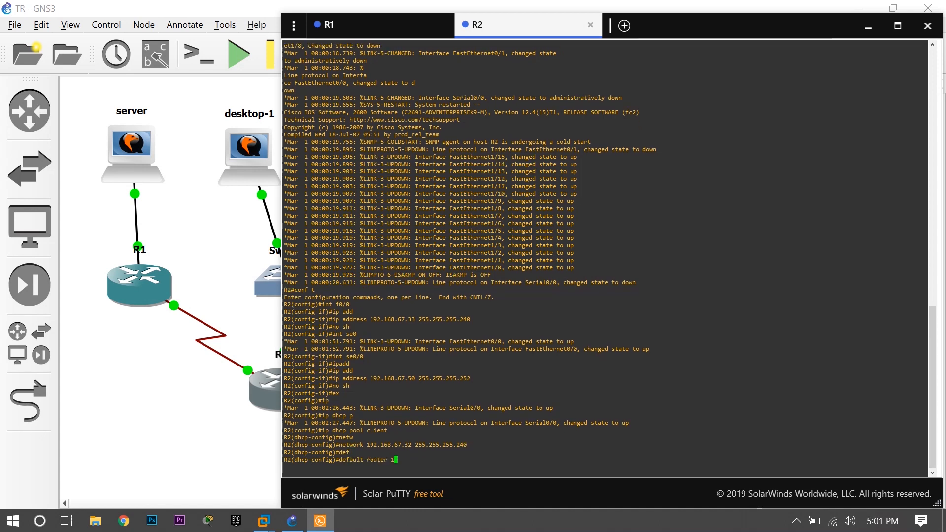
{"action": "type", "text": "92.168.67.33"}
{"action": "left_click_drag", "start_coordinate": [333, 304], "coordinate": [356, 304]}
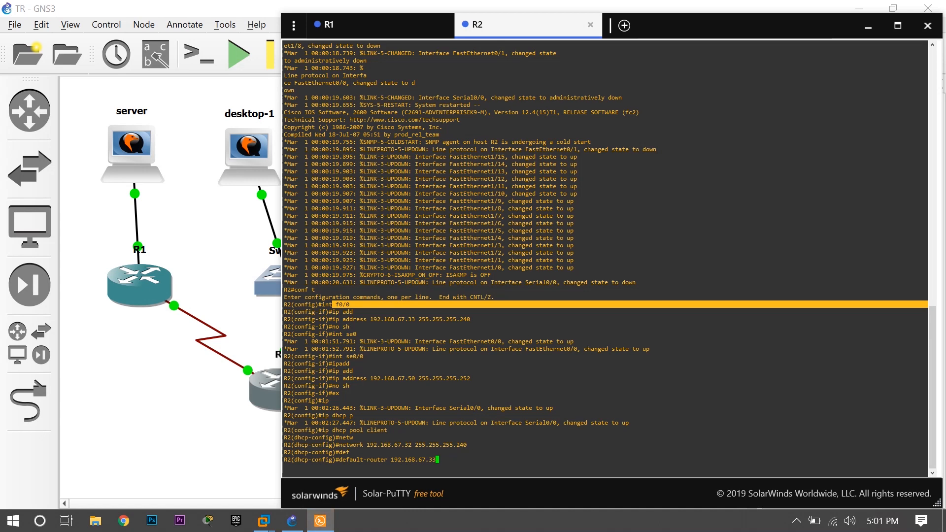
{"action": "left_click_drag", "start_coordinate": [405, 319], "coordinate": [414, 319]}
{"action": "left_click", "coordinate": [415, 321]}
{"action": "mouse_move", "coordinate": [445, 460]}
{"action": "left_mouse_down"}
{"action": "mouse_move", "coordinate": [416, 460]}
{"action": "mouse_move", "coordinate": [428, 460]}
{"action": "left_mouse_up"}
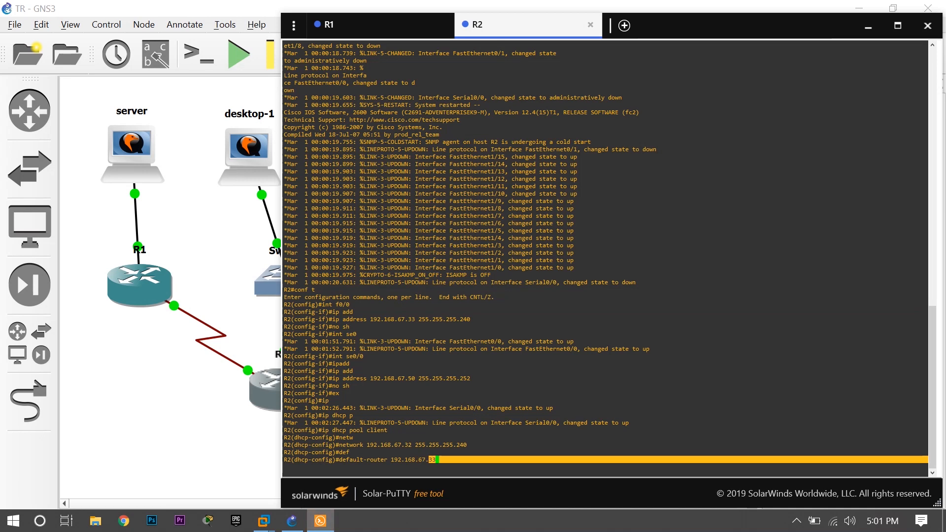
{"action": "left_click", "coordinate": [428, 460]}
{"action": "key", "text": "Return"}
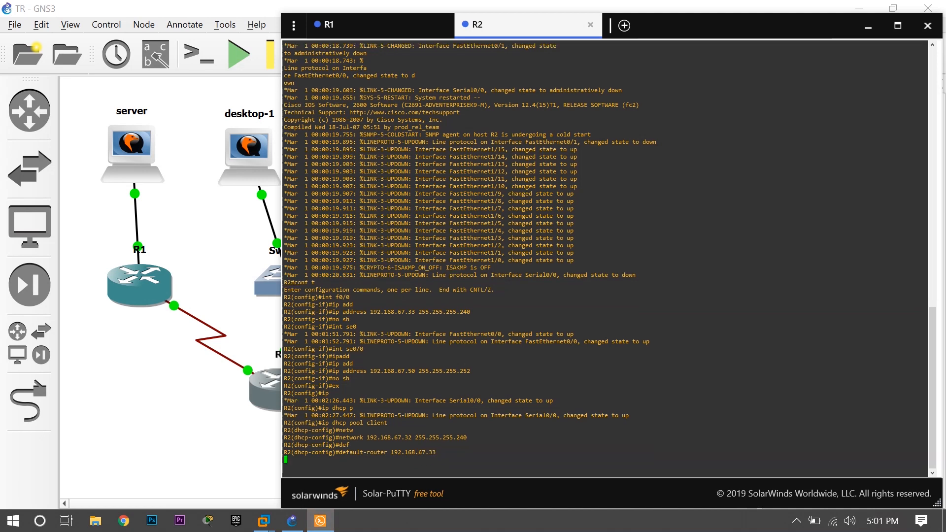
Compare R1's f0/0 address with its pool's default router, and exit DHCP configuration on R2.
{"action": "left_click", "coordinate": [367, 26]}
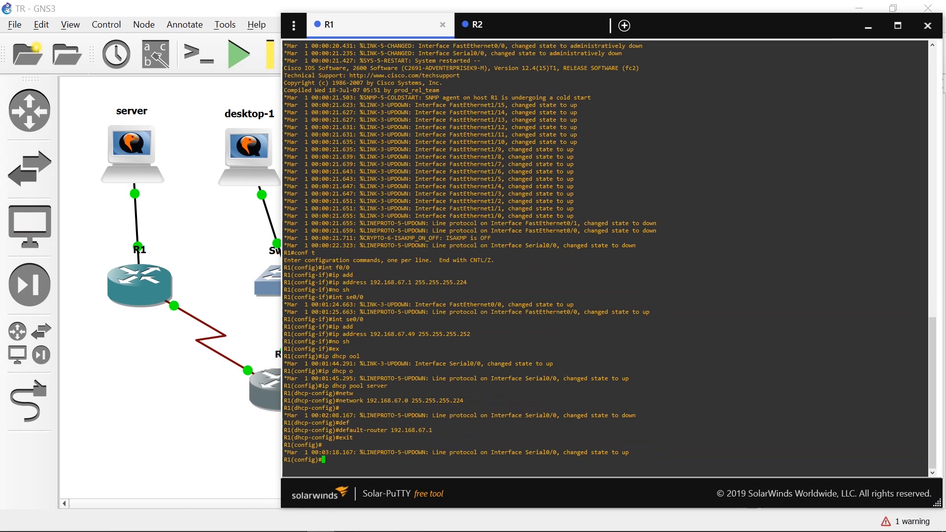
{"action": "left_click_drag", "start_coordinate": [404, 282], "coordinate": [415, 282]}
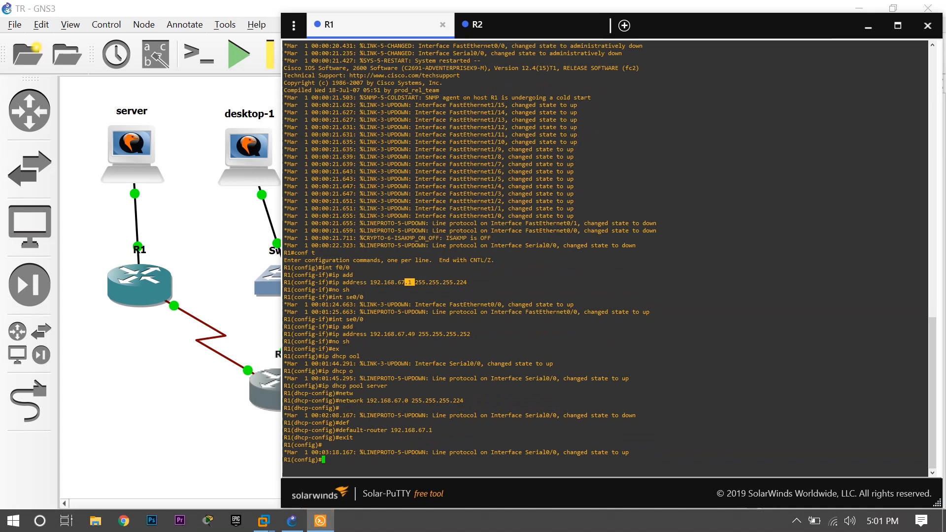
{"action": "left_click_drag", "start_coordinate": [429, 430], "coordinate": [435, 430]}
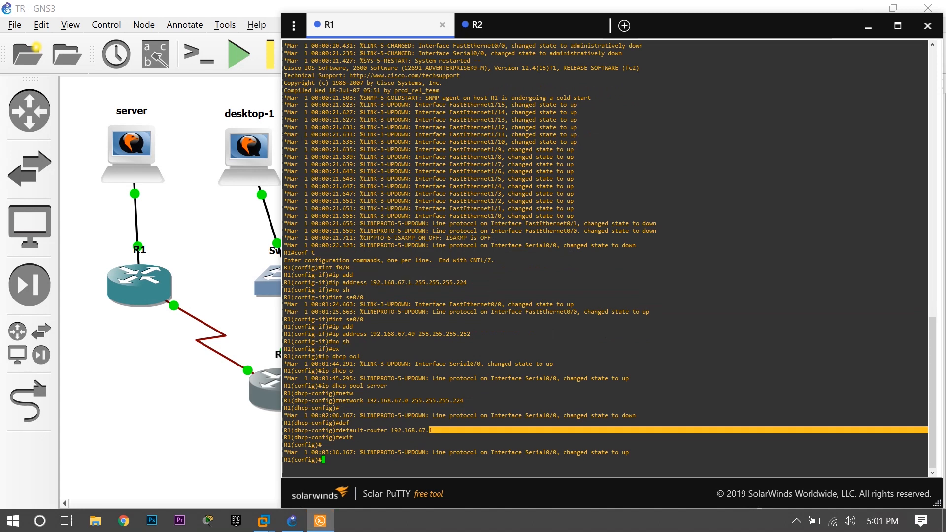
{"action": "left_click", "coordinate": [434, 430]}
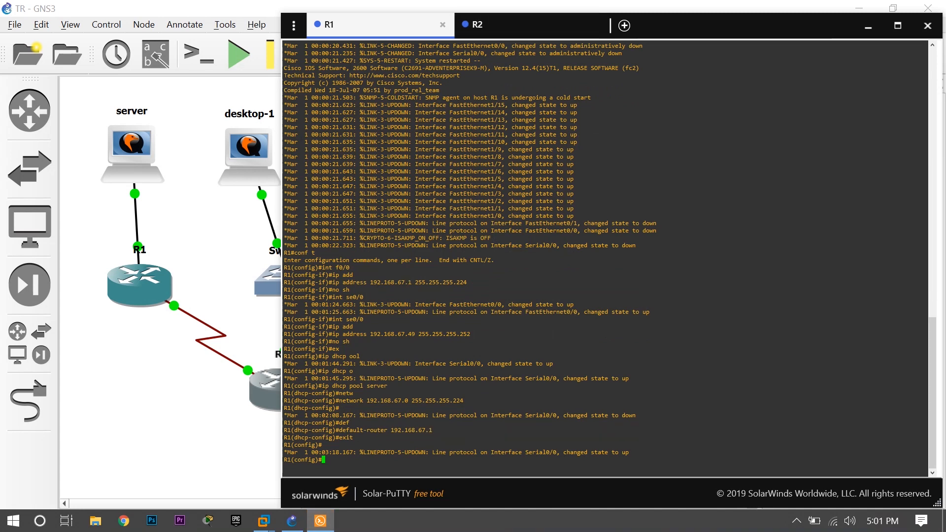
{"action": "left_click", "coordinate": [477, 25]}
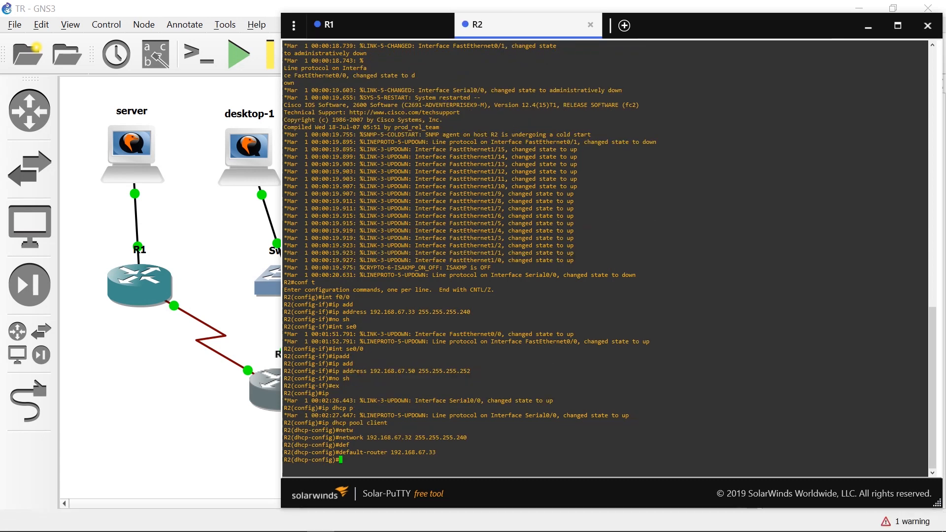
{"action": "type", "text": "exit"}
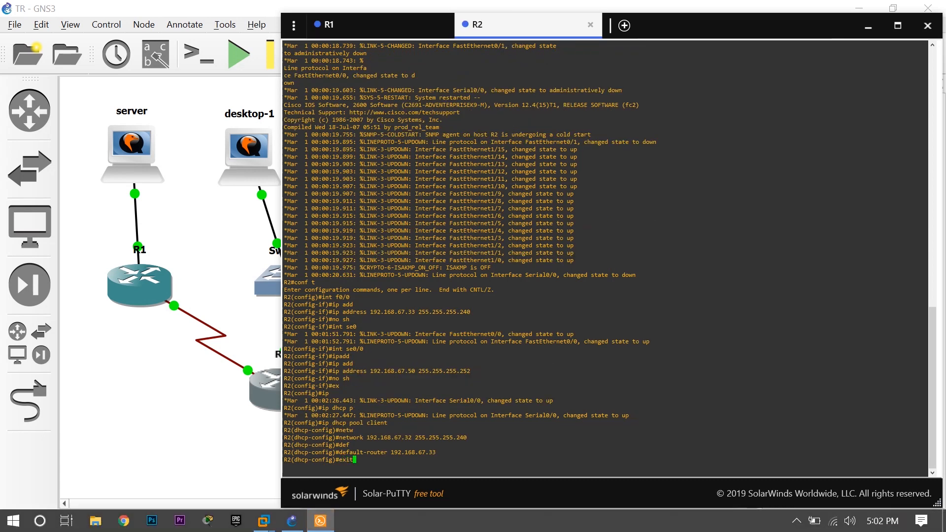
{"action": "key", "text": "Return"}
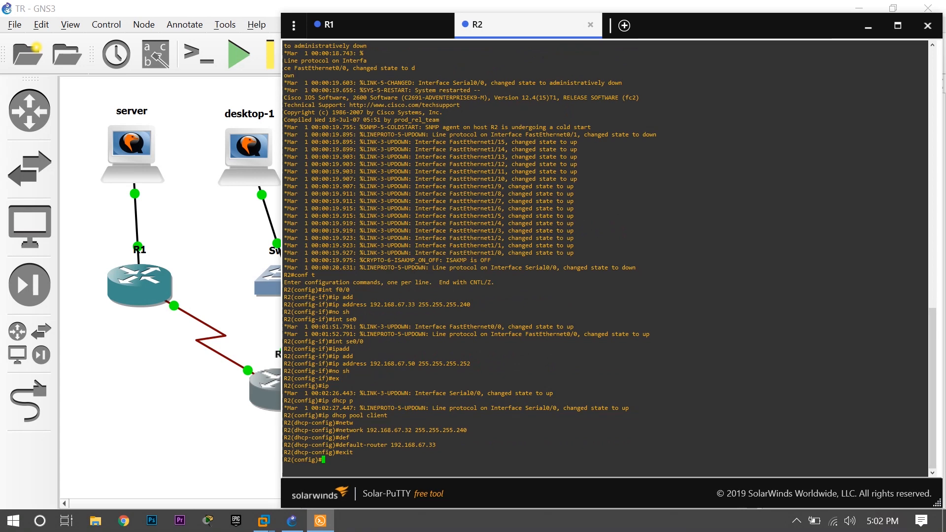
Begin a static route on R2 to R1's network 192.168.67.0 with mask 255.255.255.224, checking the network in R1's console.
{"action": "type", "text": "ip route 192.168.67."}
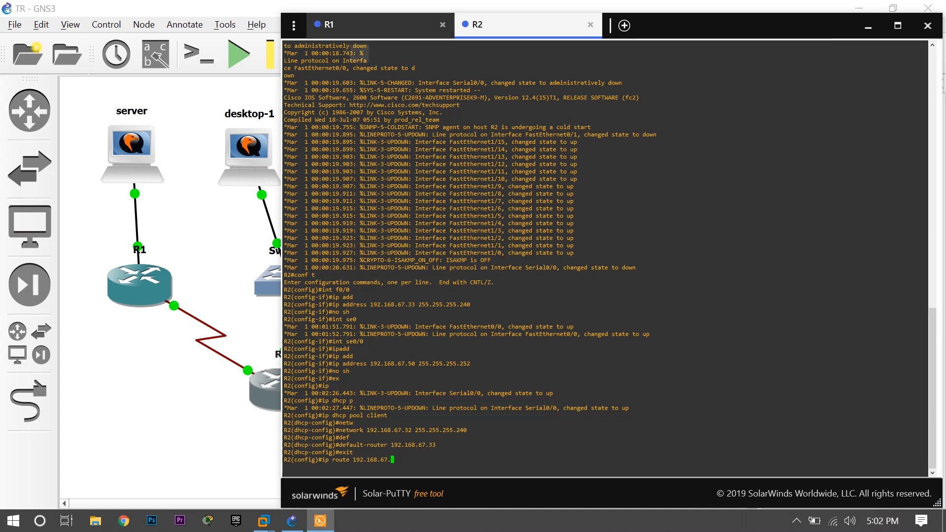
{"action": "left_click", "coordinate": [361, 26]}
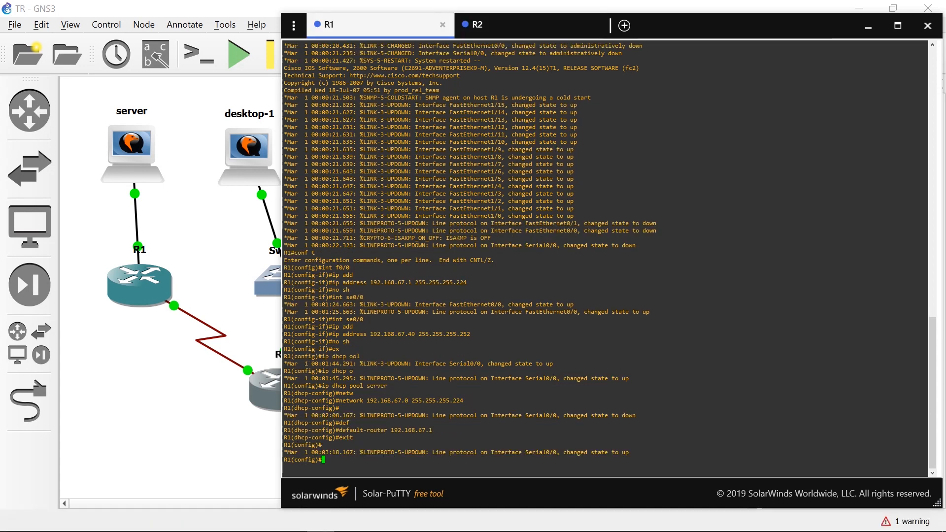
{"action": "left_click_drag", "start_coordinate": [351, 400], "coordinate": [415, 400]}
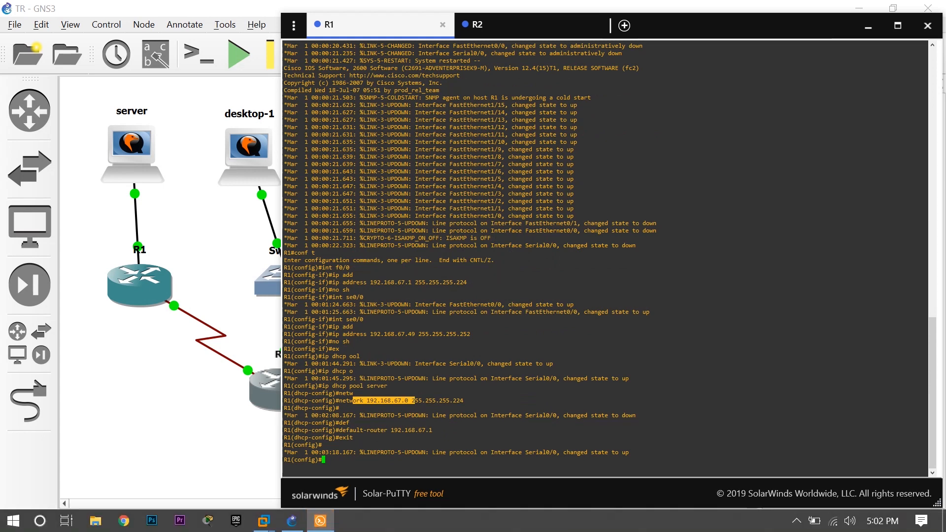
{"action": "left_click", "coordinate": [477, 25]}
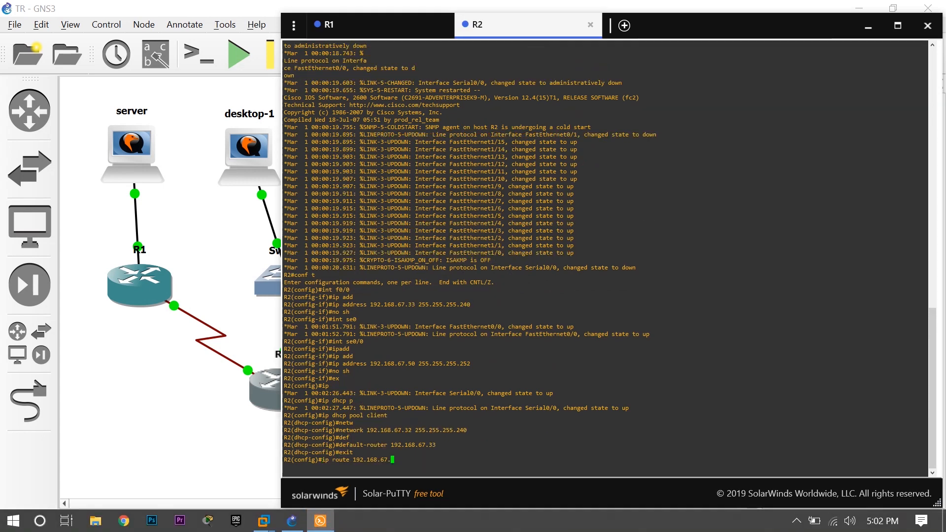
{"action": "type", "text": "0"}
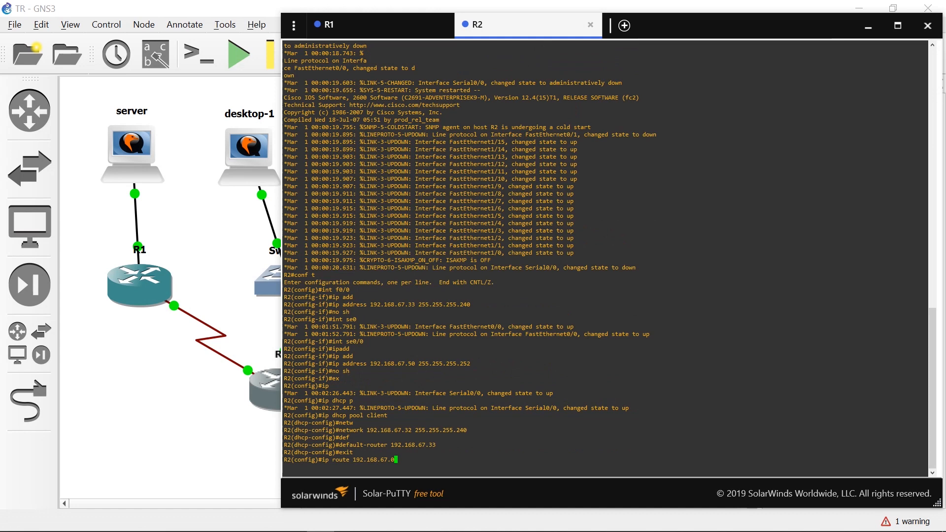
{"action": "type", "text": " 255.255.255.224"}
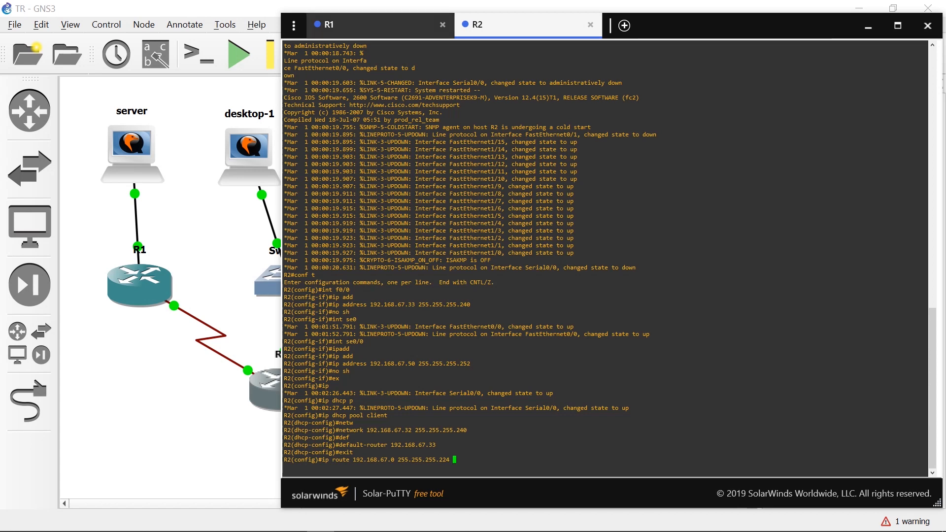
Look up R1's se0/0 address and complete R2's static route with next hop 192.168.67.49.
{"action": "left_click", "coordinate": [380, 25]}
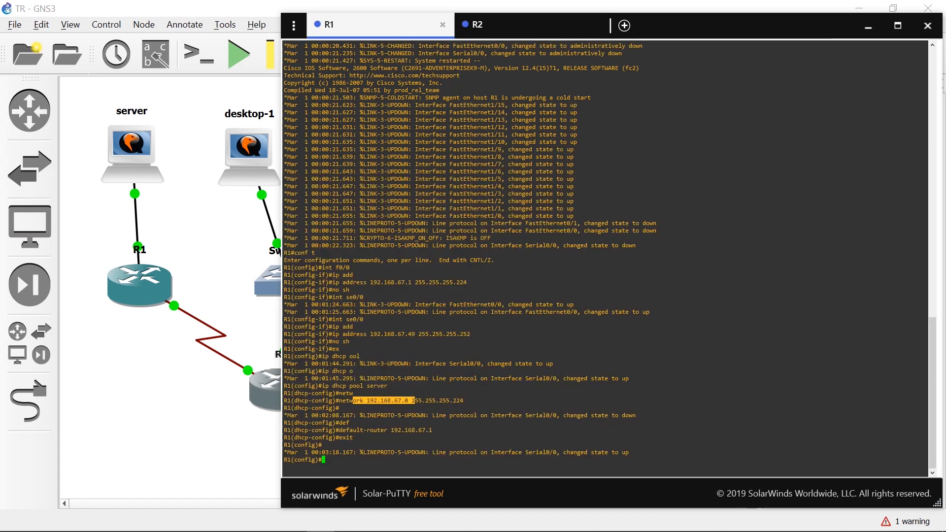
{"action": "left_click_drag", "start_coordinate": [398, 334], "coordinate": [416, 334]}
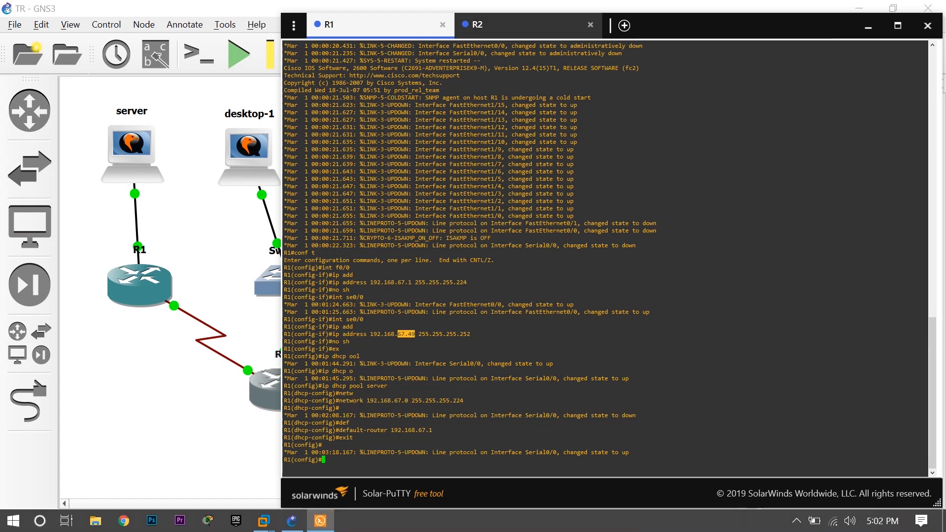
{"action": "left_click", "coordinate": [492, 24]}
{"action": "type", "text": "192.168"}
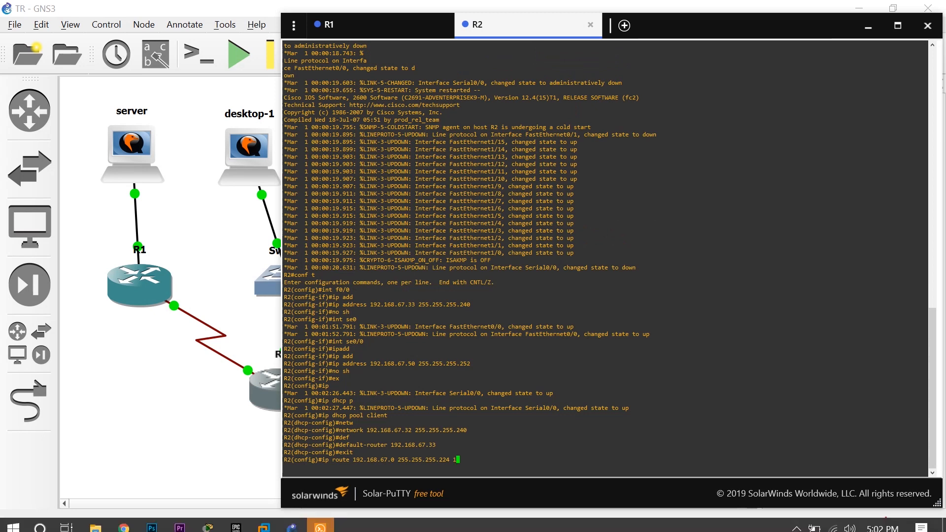
{"action": "type", "text": ".67."}
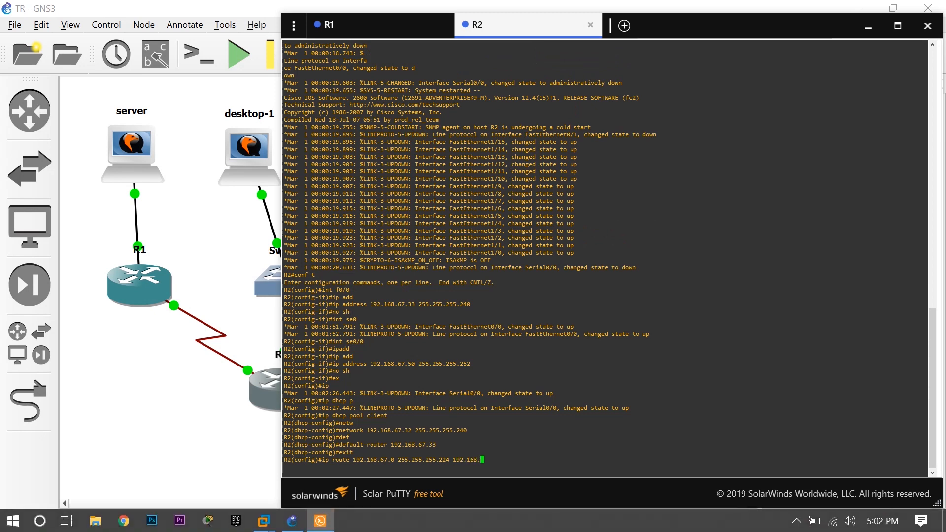
{"action": "type", "text": "49"}
{"action": "key", "text": "Return"}
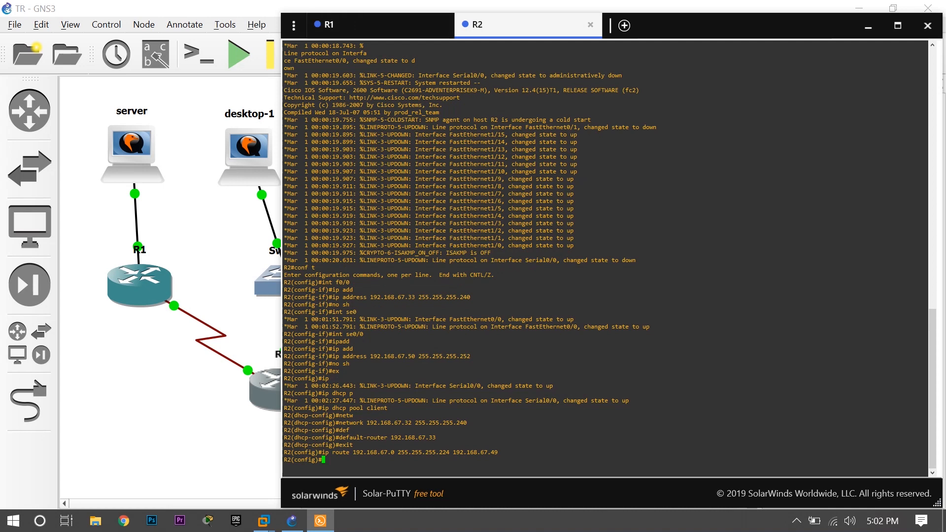
Add a static route on R1 to network 192.168.67.32 with mask 255.255.255.240 and next hop 192.168.67.50.
{"action": "left_click", "coordinate": [377, 25]}
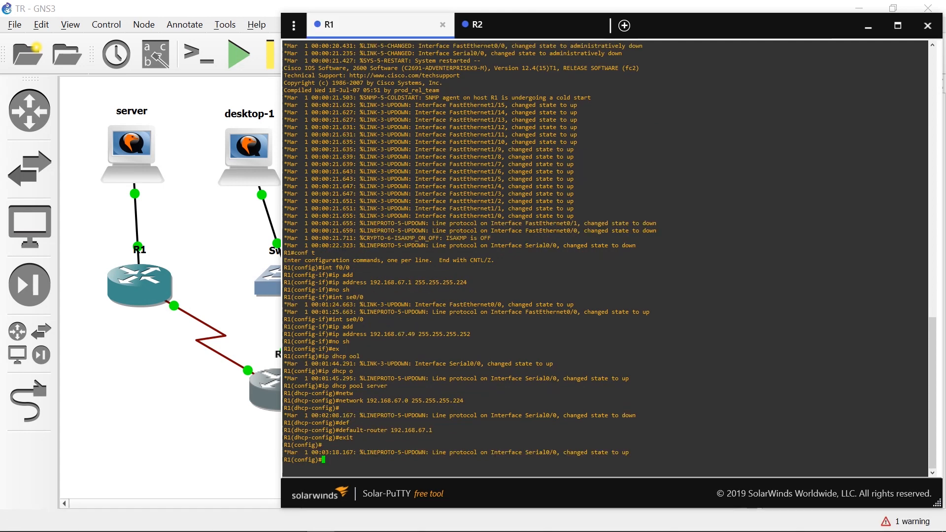
{"action": "left_click", "coordinate": [542, 276]}
{"action": "type", "text": "ip"}
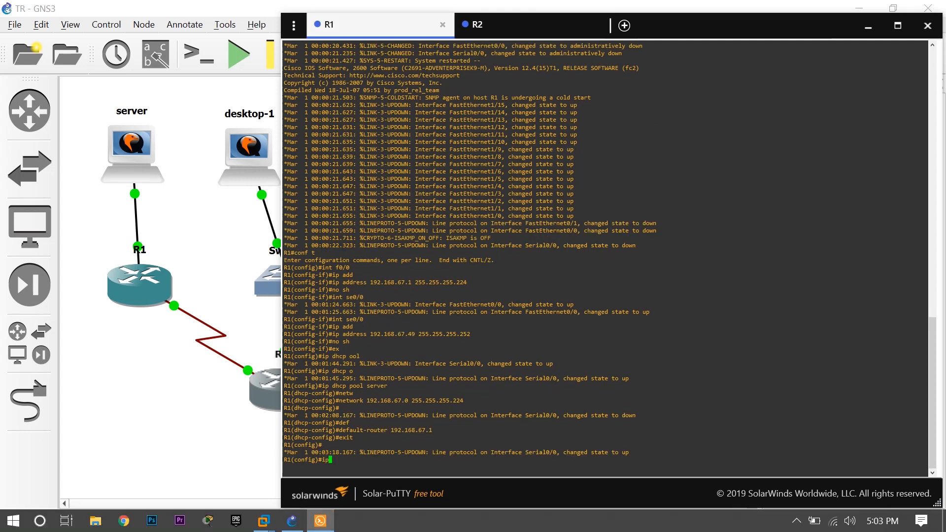
{"action": "type", "text": " route 192.168.67.32 255.255.255.2"}
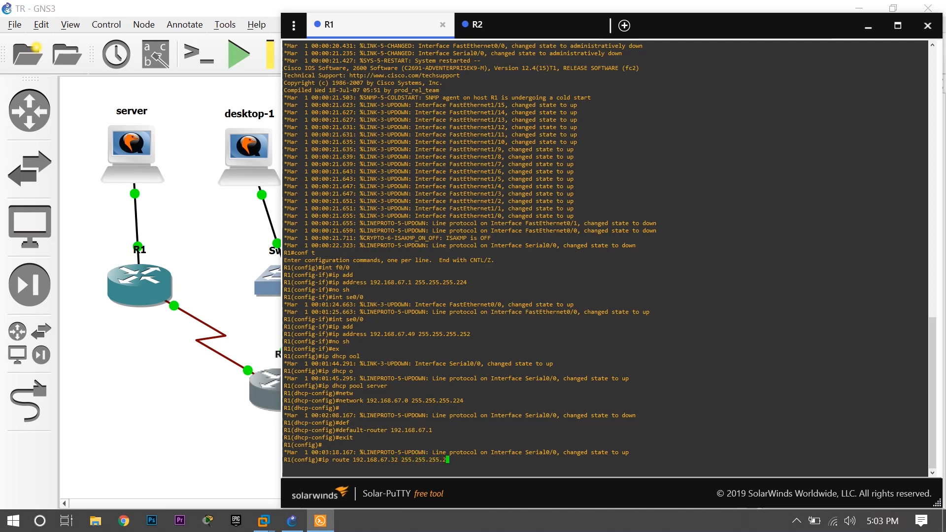
{"action": "type", "text": "40 192.168.67.50"}
{"action": "key", "text": "Return"}
Exit configuration mode on R1 and ping R2's client network at 192.168.67.32.
{"action": "type", "text": "exit"}
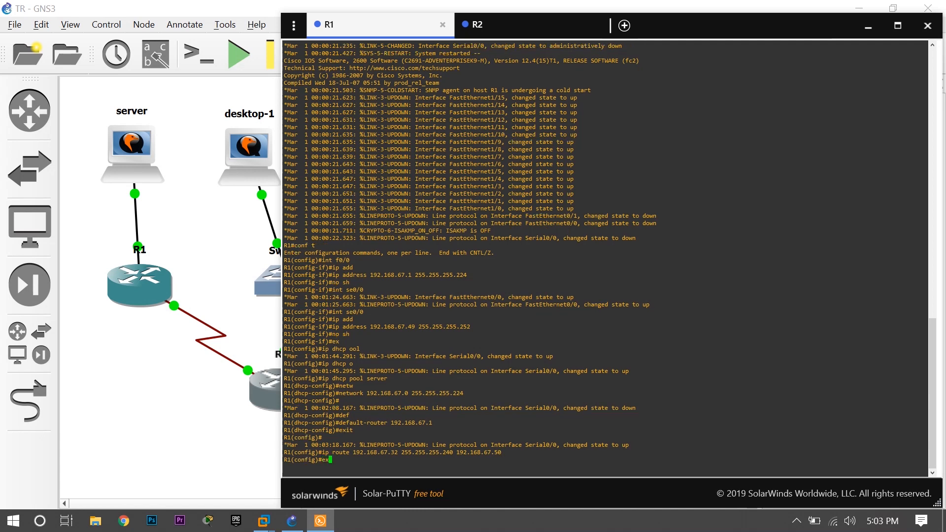
{"action": "key", "text": "Return"}
{"action": "type", "text": "pin"}
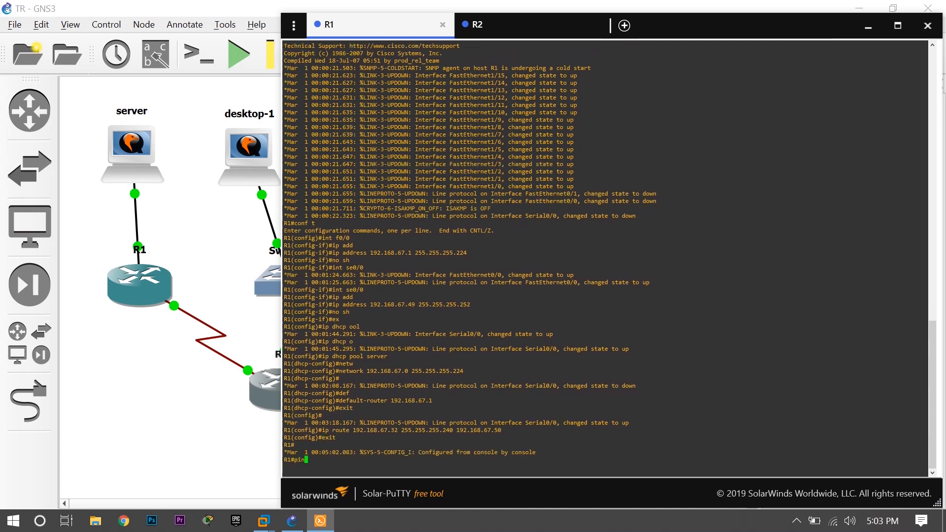
{"action": "type", "text": "g 192.168.67.32"}
{"action": "key", "text": "Return"}
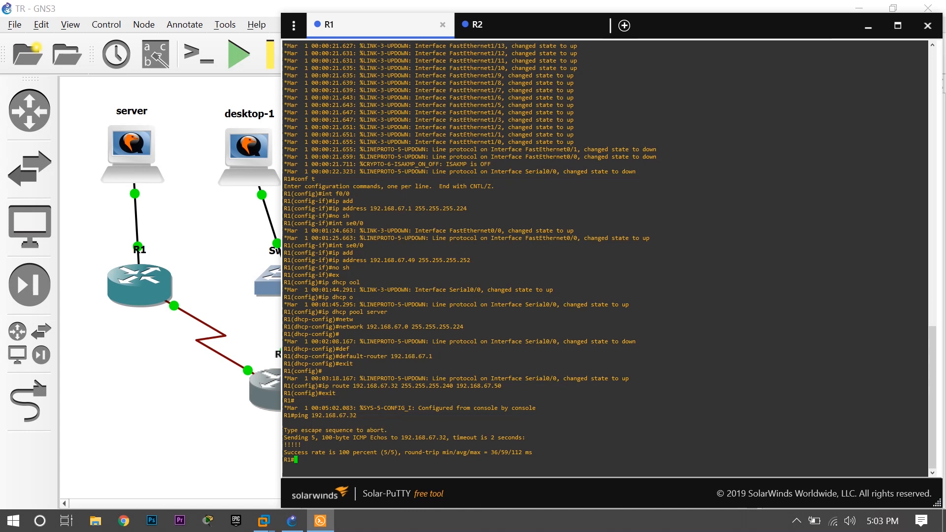
Exit configuration mode on R2 and ping R1's server network at 192.168.67.0.
{"action": "left_click", "coordinate": [518, 25]}
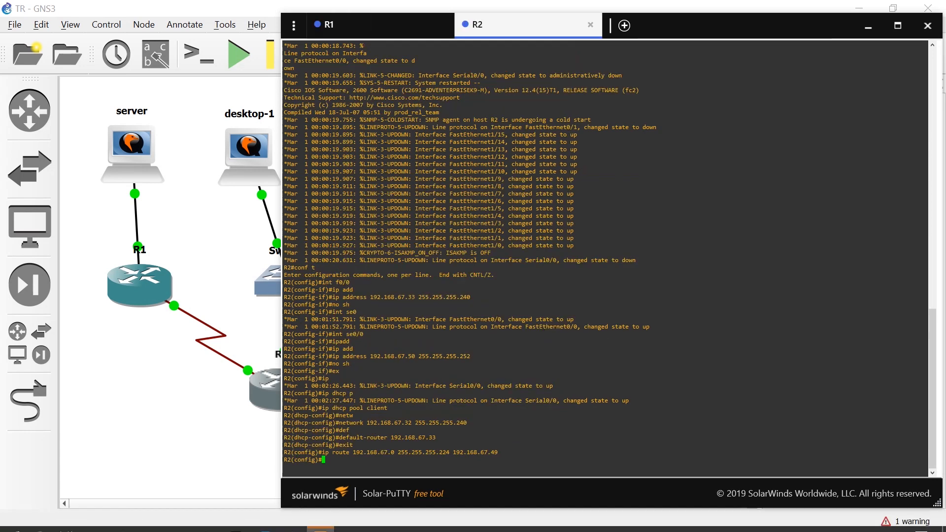
{"action": "type", "text": "exit"}
{"action": "key", "text": "Return"}
{"action": "type", "text": "ping 192.168.67.0"}
{"action": "key", "text": "Return"}
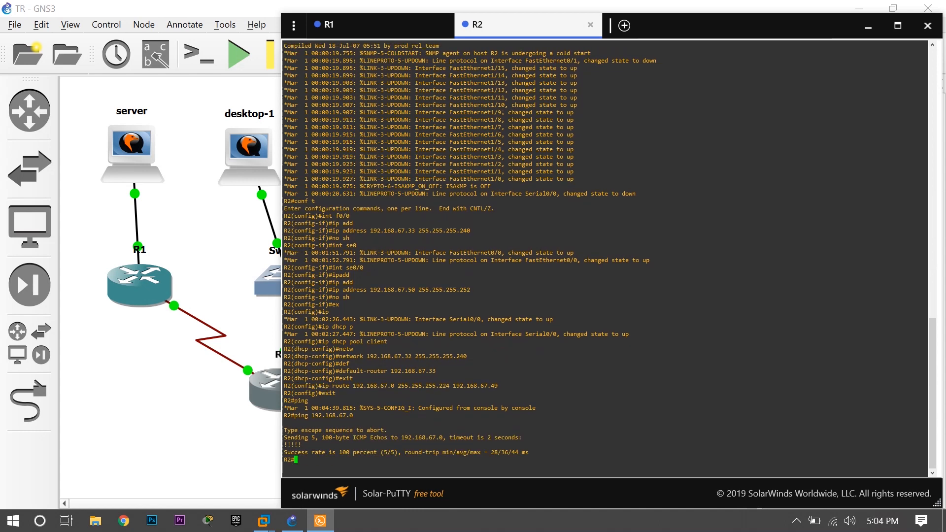
Ping 192.168.67.1 from R2 and compare that address with the default router of R1's DHCP pool.
{"action": "key", "text": "Up"}
{"action": "key", "text": "BackSpace"}
{"action": "type", "text": "192.168.67.1"}
{"action": "key", "text": "Return"}
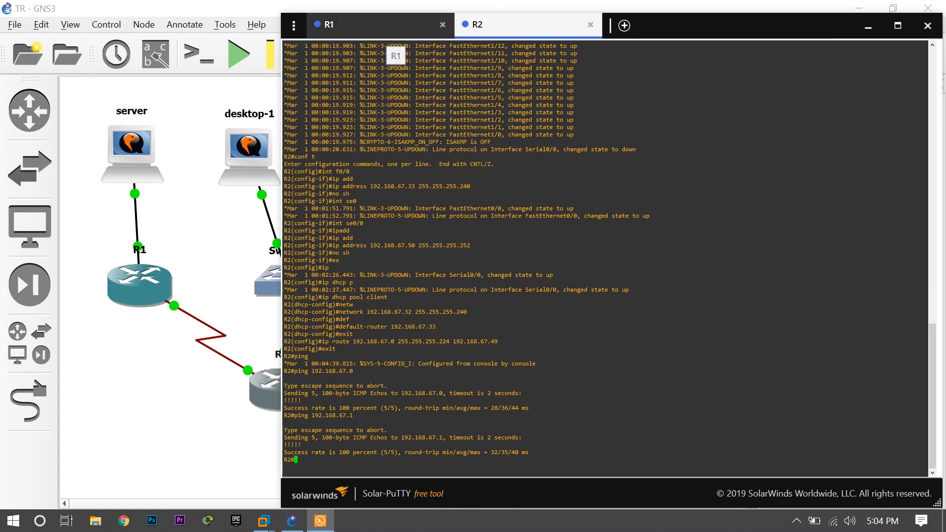
{"action": "left_click", "coordinate": [387, 27]}
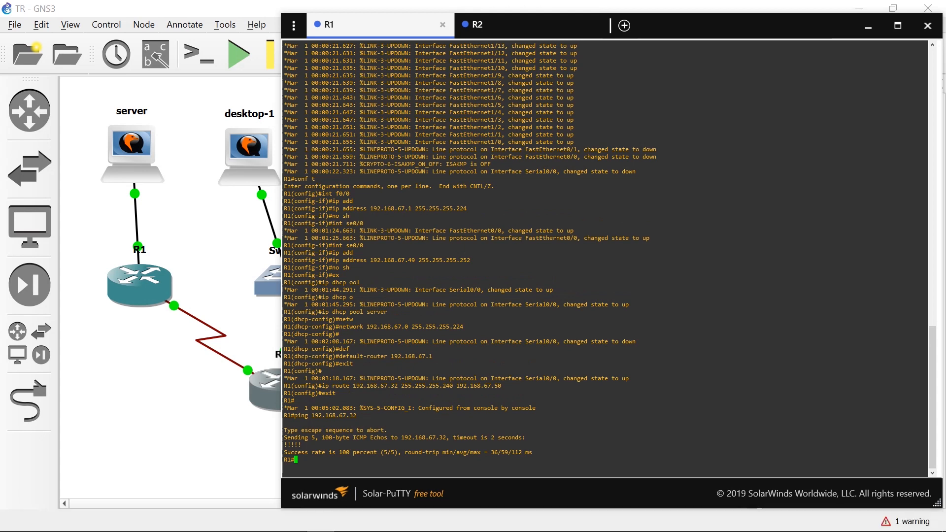
{"action": "left_click_drag", "start_coordinate": [388, 356], "coordinate": [444, 356]}
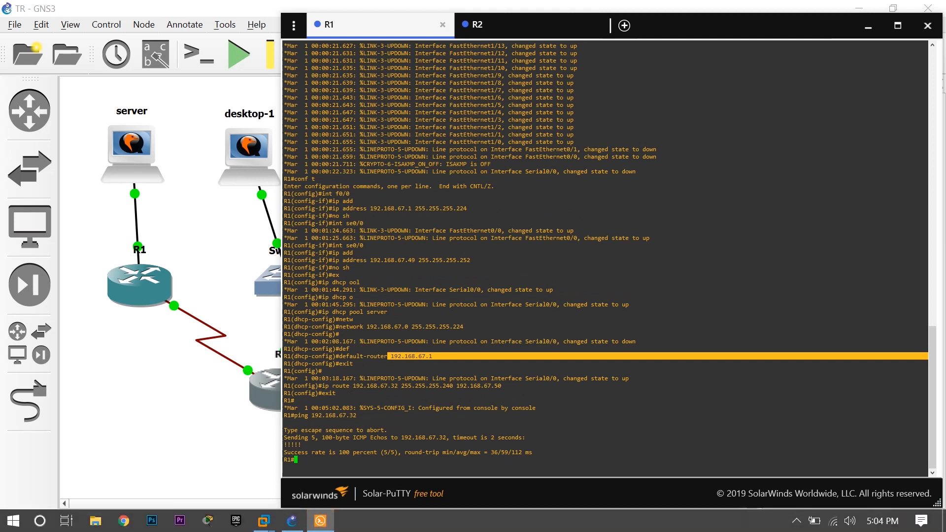
Return to the topology and open the console of the server node.
{"action": "left_click", "coordinate": [868, 27]}
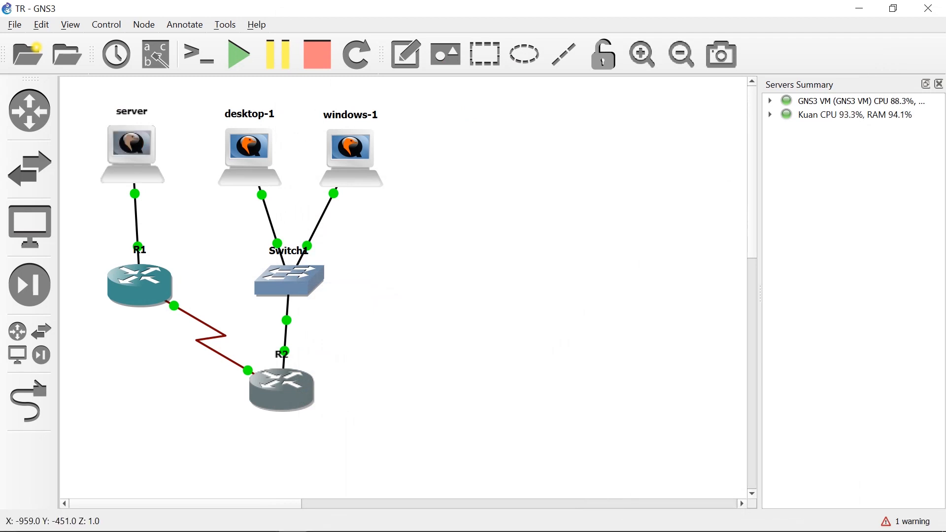
{"action": "right_click", "coordinate": [141, 153]}
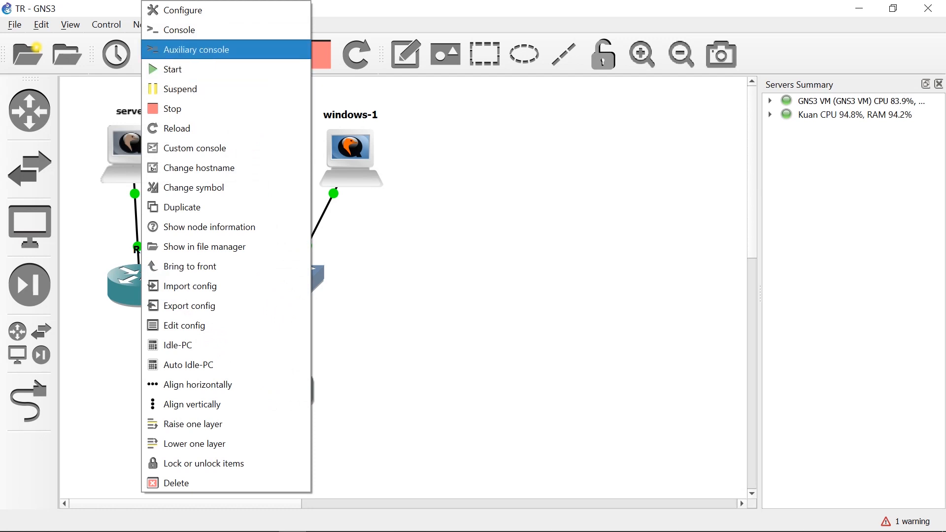
{"action": "left_click", "coordinate": [179, 30]}
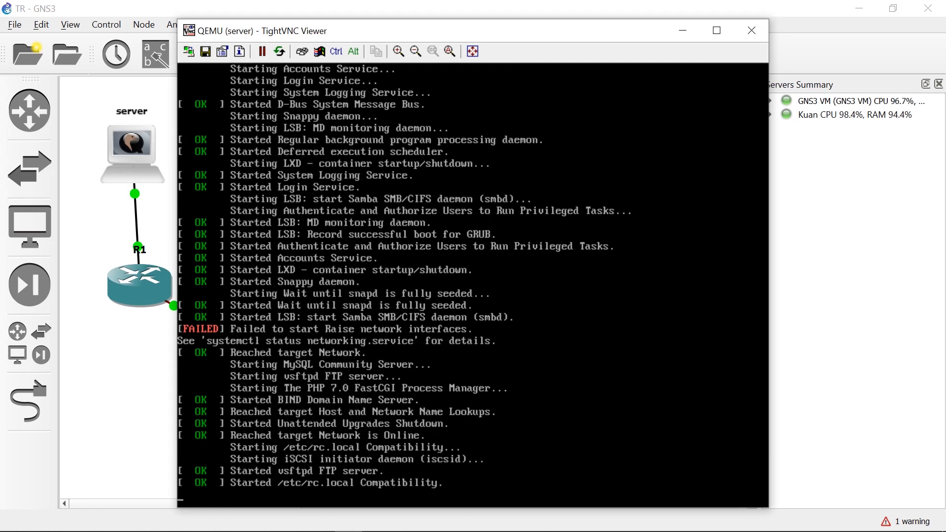
Close the duplicate R2 console session and return to the server's console.
{"action": "key", "text": "alt+Tab"}
{"action": "left_click", "coordinate": [375, 25]}
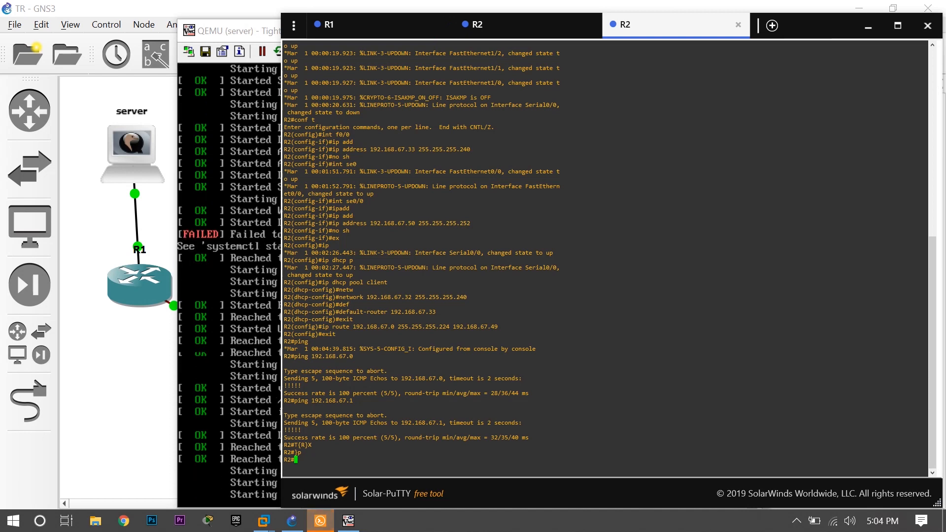
{"action": "left_click", "coordinate": [738, 25]}
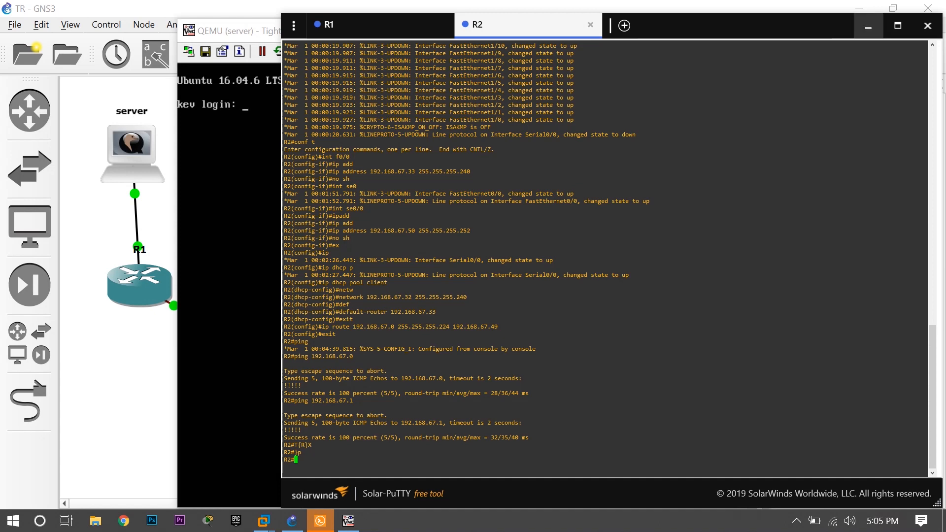
{"action": "left_click", "coordinate": [868, 26]}
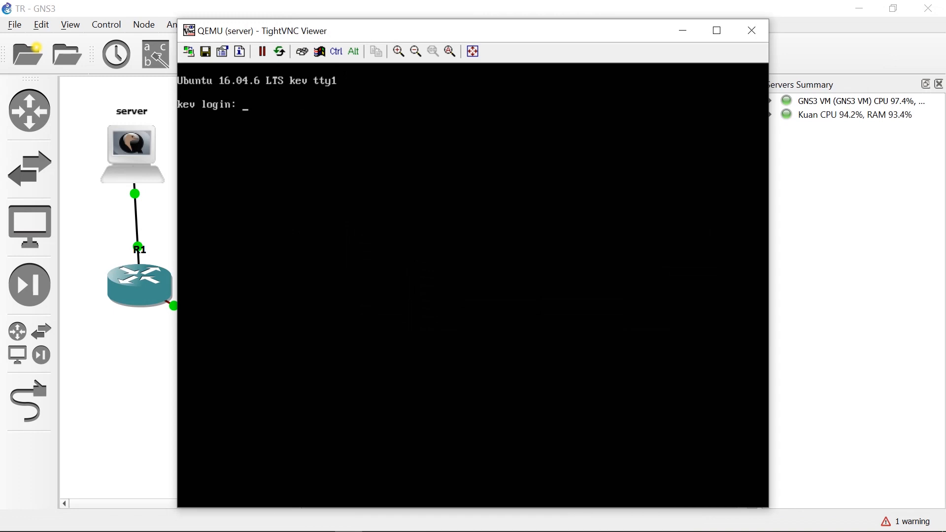
Log in to the server with the account's username and password, and switch to root using sudo su and the sudo password.
{"action": "type", "text": "kev"}
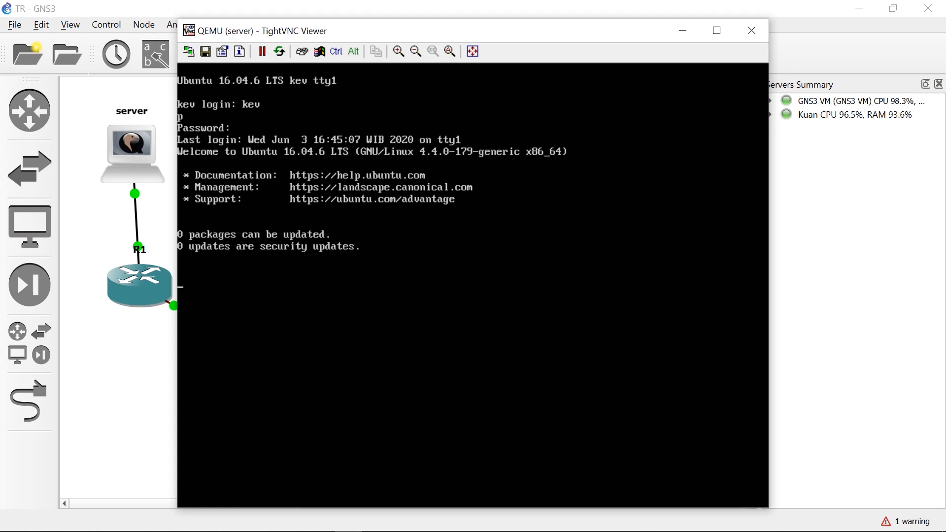
{"action": "type", "text": "sudo su"}
{"action": "key", "text": "Return"}
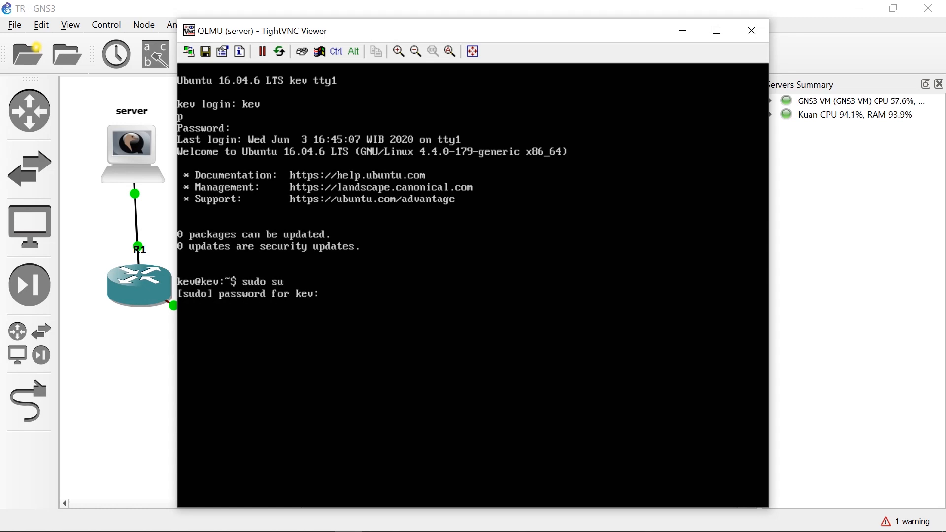
{"action": "key", "text": "Return"}
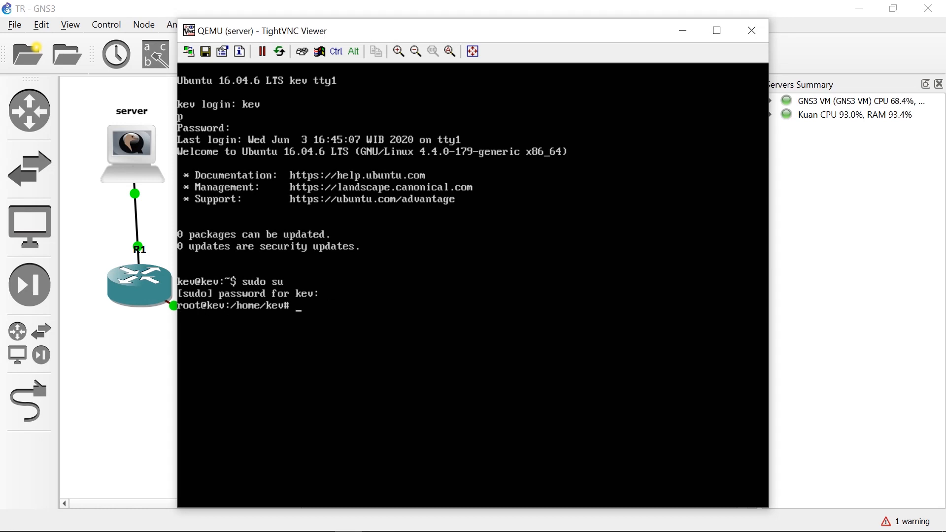
Look up the server's interface address with ifconfig and ping the server at 192.168.67.2 from R1.
{"action": "type", "text": "ifconfig"}
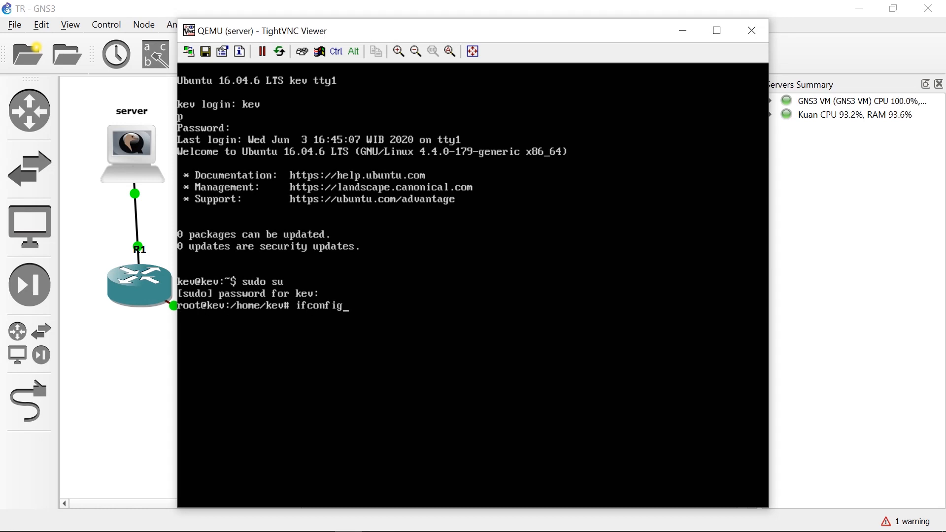
{"action": "key", "text": "Return"}
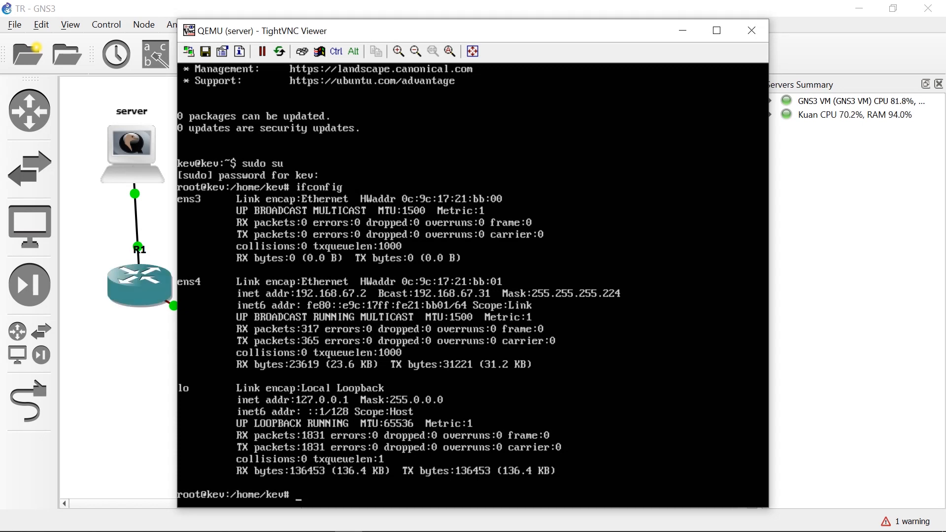
{"action": "mouse_move", "coordinate": [321, 529]}
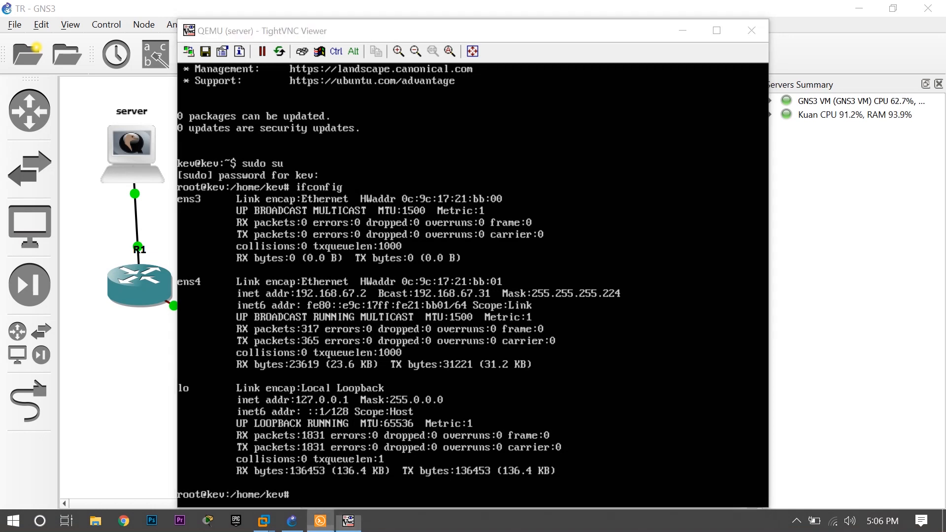
{"action": "left_click", "coordinate": [320, 520]}
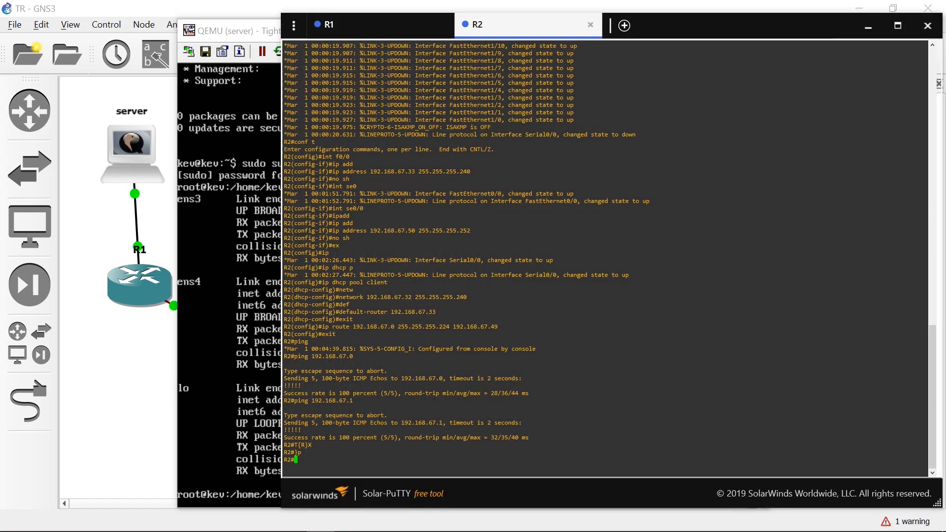
{"action": "left_click", "coordinate": [387, 27]}
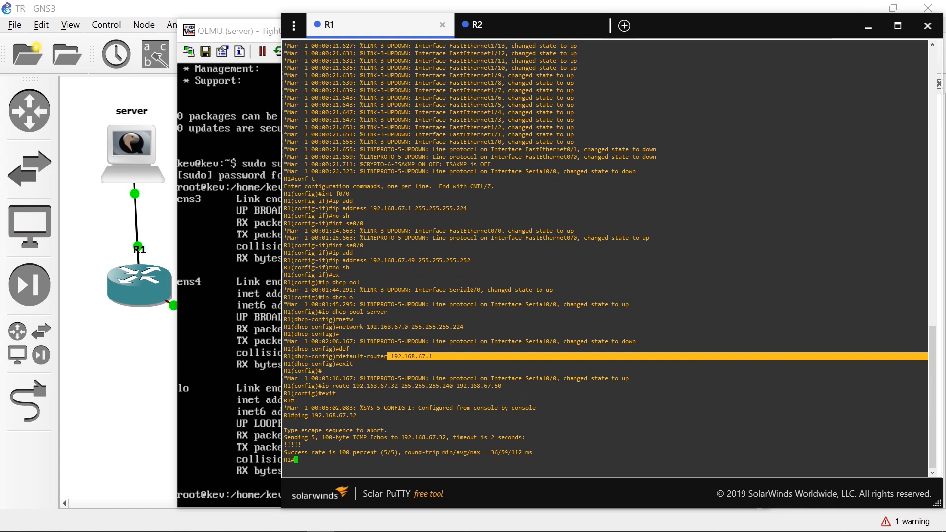
{"action": "key", "text": "Up"}
{"action": "key", "text": "BackSpace"}
{"action": "key", "text": "BackSpace"}
{"action": "type", "text": "2.168.67.2"}
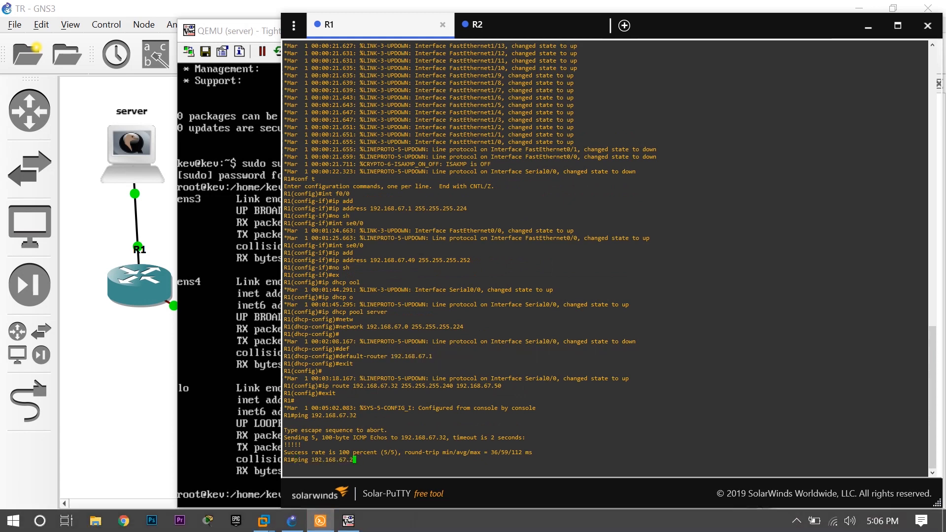
{"action": "key", "text": "Return"}
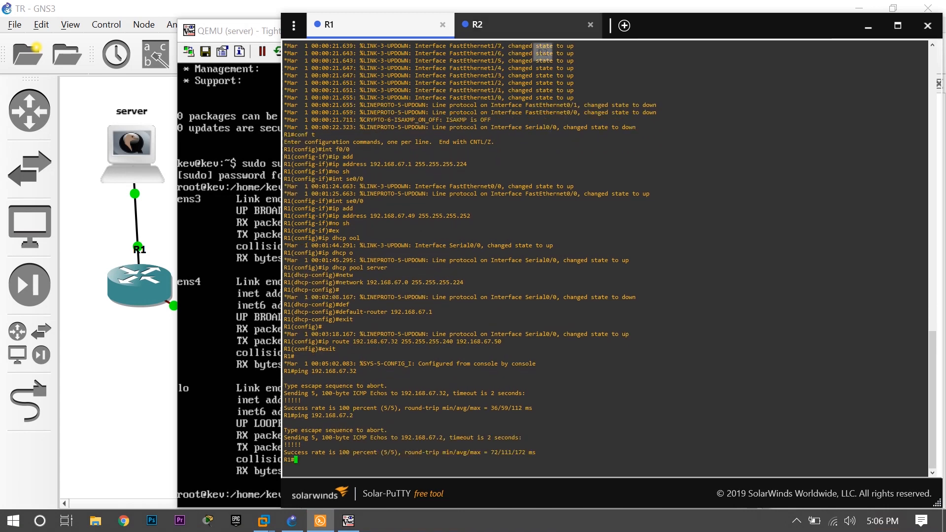
Ping the server at 192.168.67.2 from R2.
{"action": "left_click", "coordinate": [532, 28]}
{"action": "type", "text": "ping 192.168.67.2"}
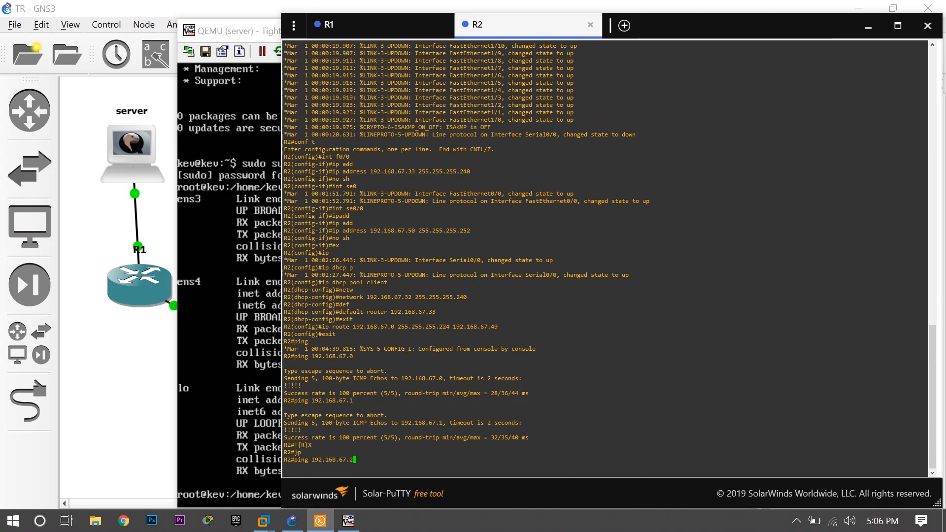
{"action": "key", "text": "Return"}
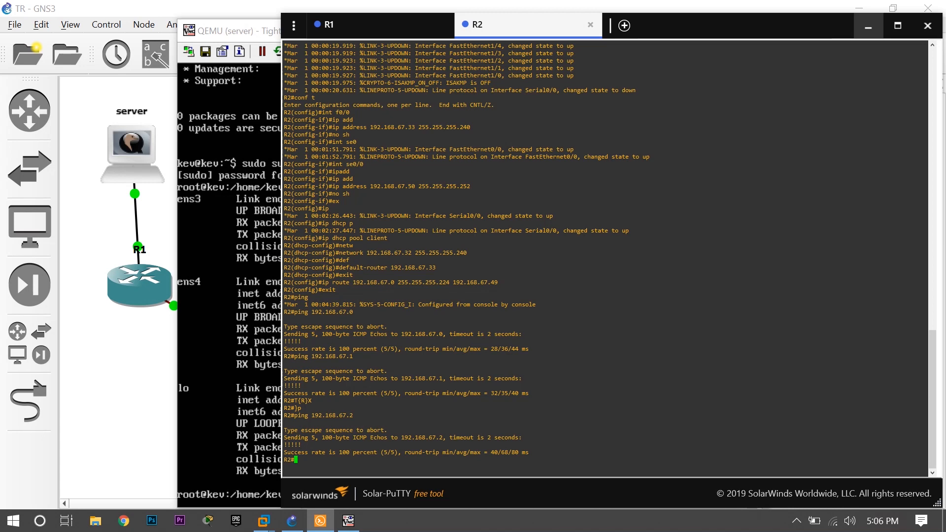
Ping 192.168.67.32 from the server's console and stop the ping after a few replies.
{"action": "left_click", "coordinate": [868, 27]}
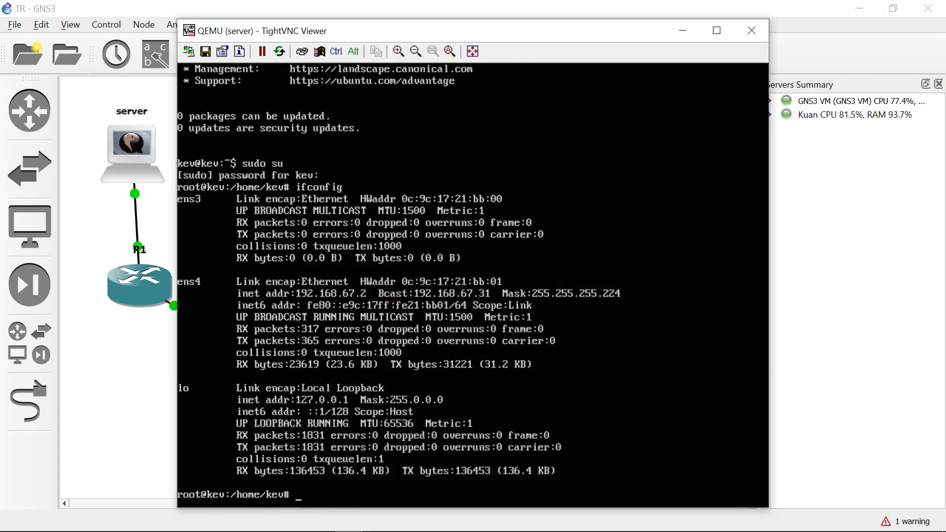
{"action": "type", "text": "ping 192.168.67."}
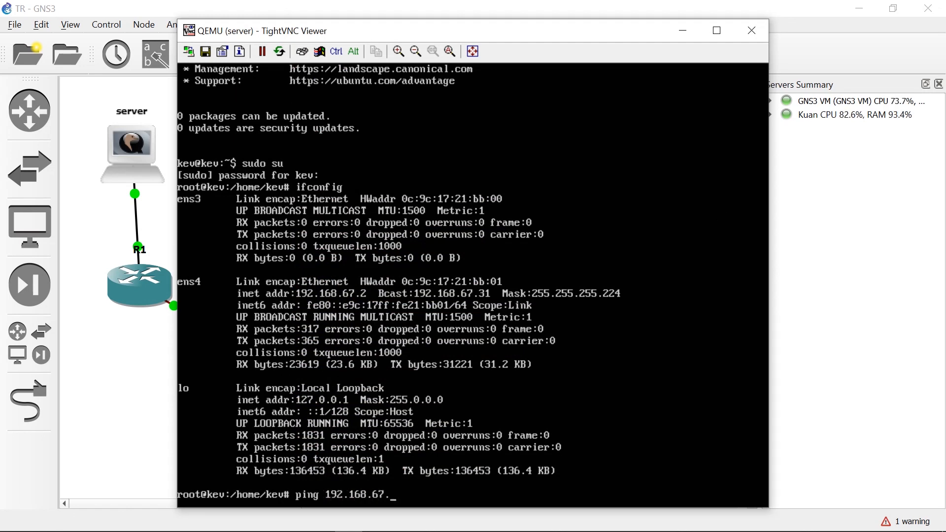
{"action": "type", "text": "32"}
{"action": "key", "text": "Return"}
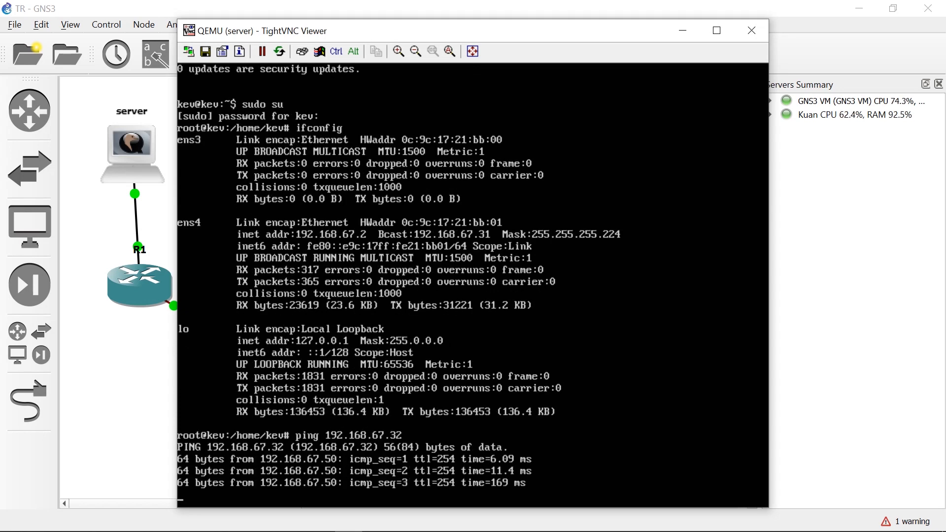
{"action": "key", "text": "ctrl+c"}
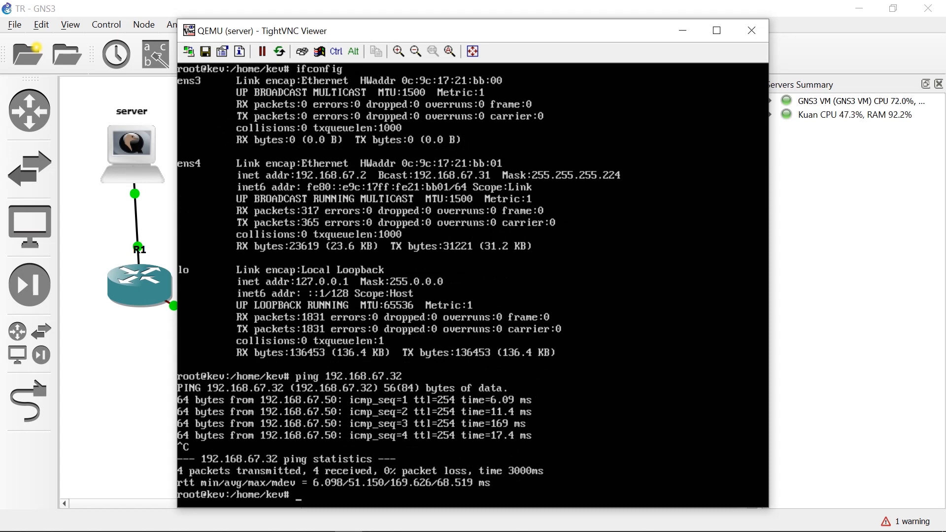
Open the windows-1 console, close the duplicate server viewer window, and log in to Windows with the account password.
{"action": "left_click", "coordinate": [683, 30]}
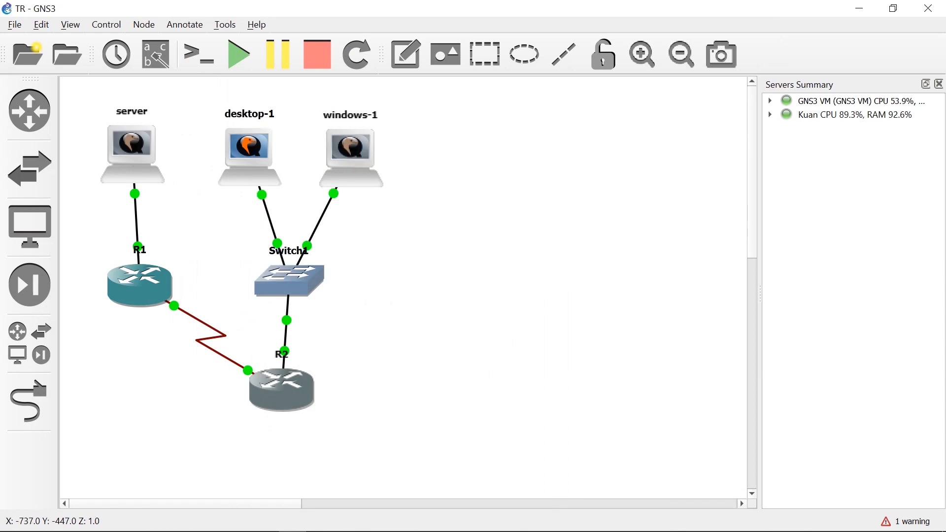
{"action": "right_click", "coordinate": [349, 131]}
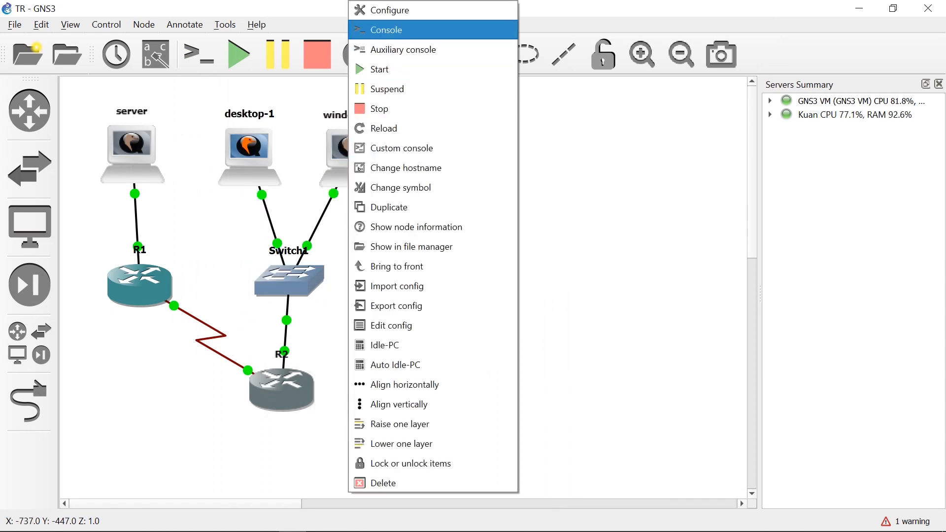
{"action": "left_click", "coordinate": [394, 29]}
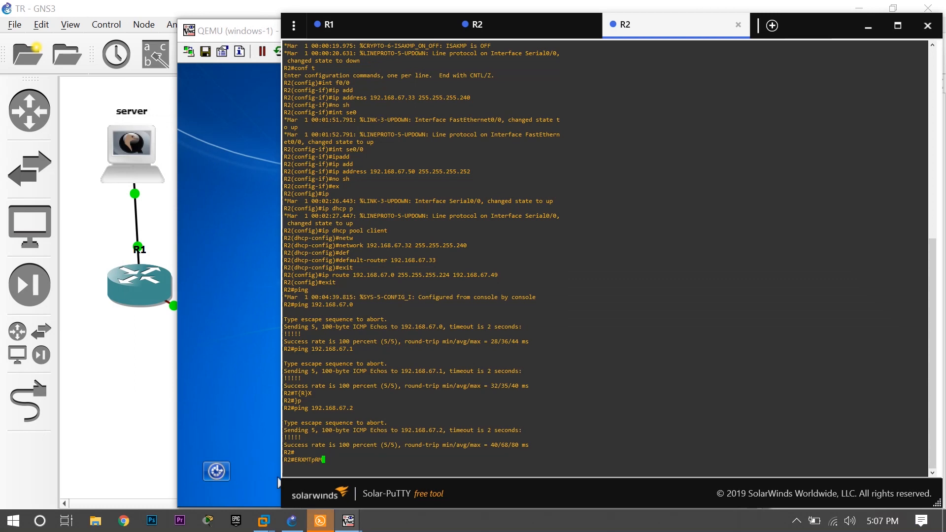
{"action": "mouse_move", "coordinate": [348, 521]}
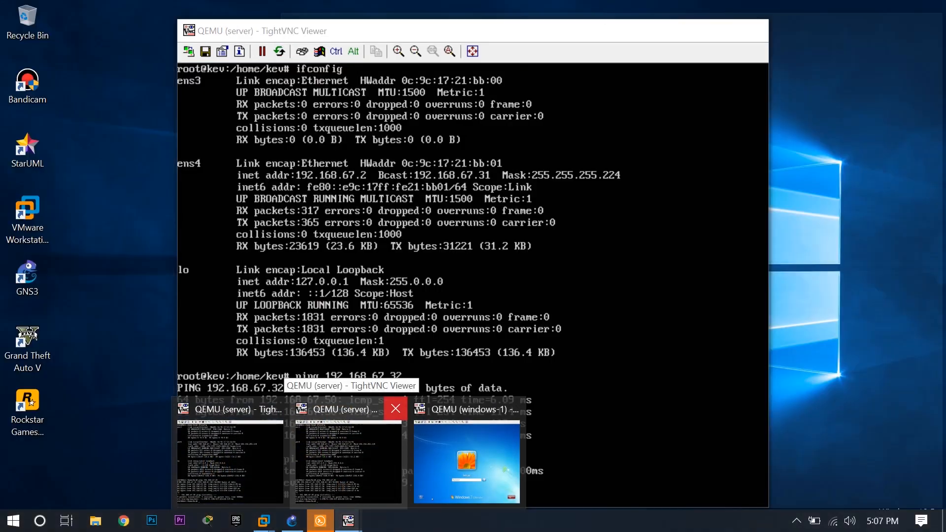
{"action": "left_click", "coordinate": [396, 409]}
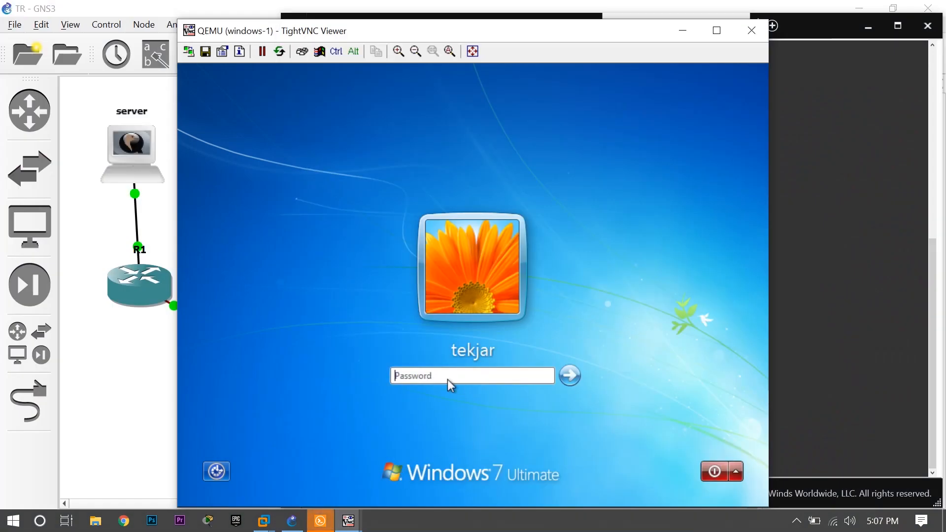
{"action": "left_click", "coordinate": [449, 379]}
{"action": "type", "text": "•"}
{"action": "key", "text": "Return"}
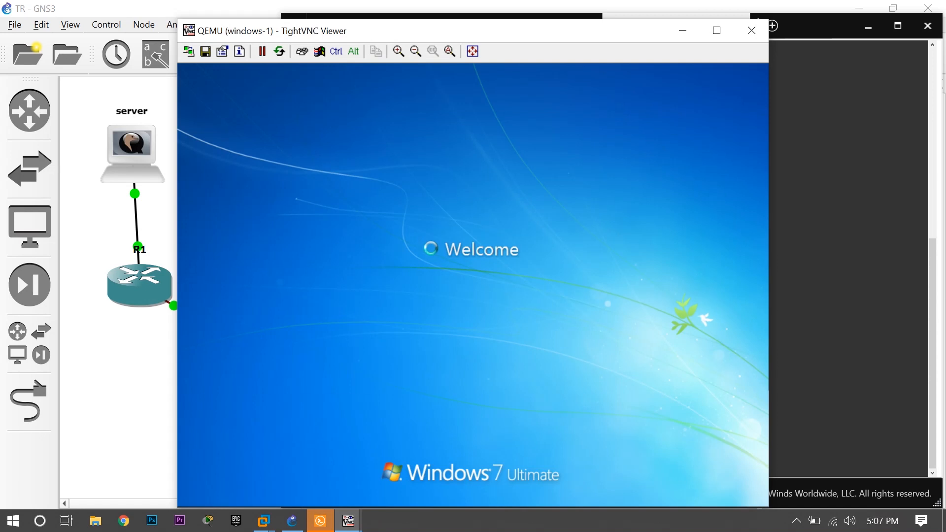
Close the duplicate R2 session in Solar-PuTTY and minimize the terminal window.
{"action": "left_click", "coordinate": [320, 521]}
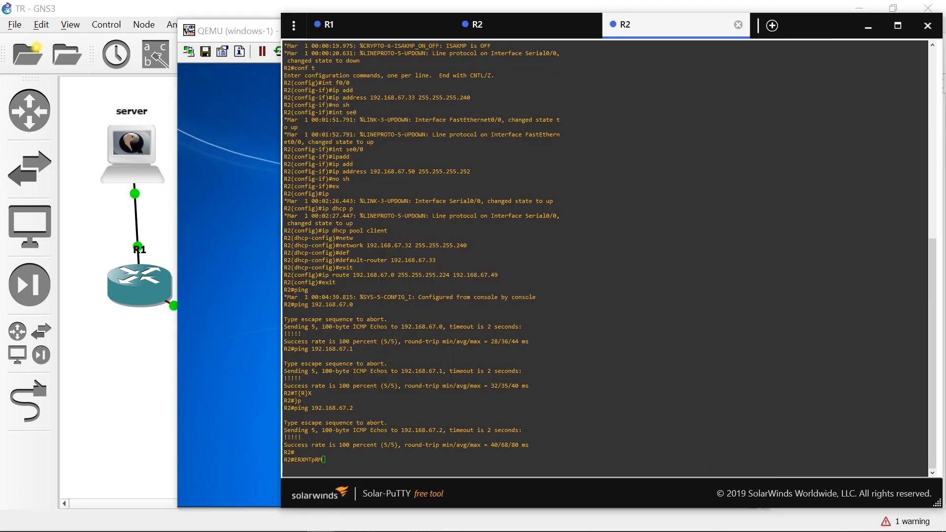
{"action": "left_click", "coordinate": [738, 25]}
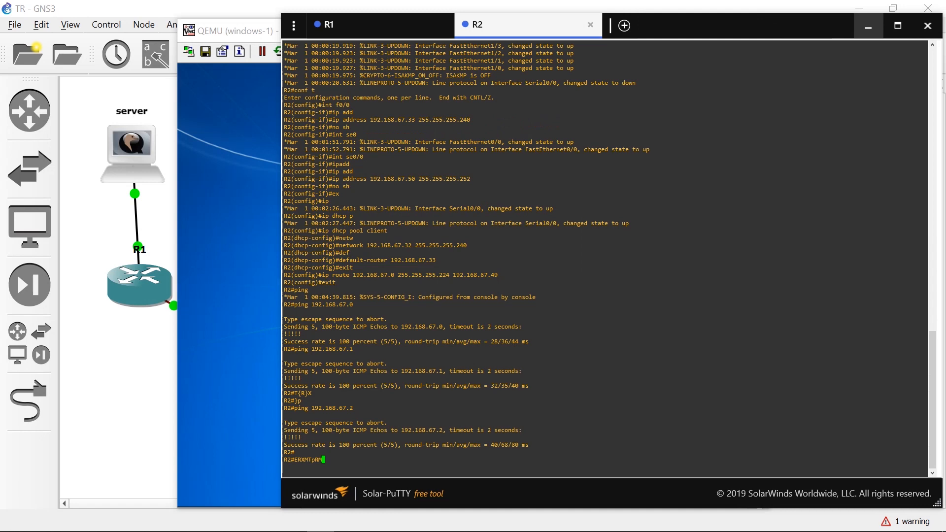
{"action": "left_click", "coordinate": [868, 26]}
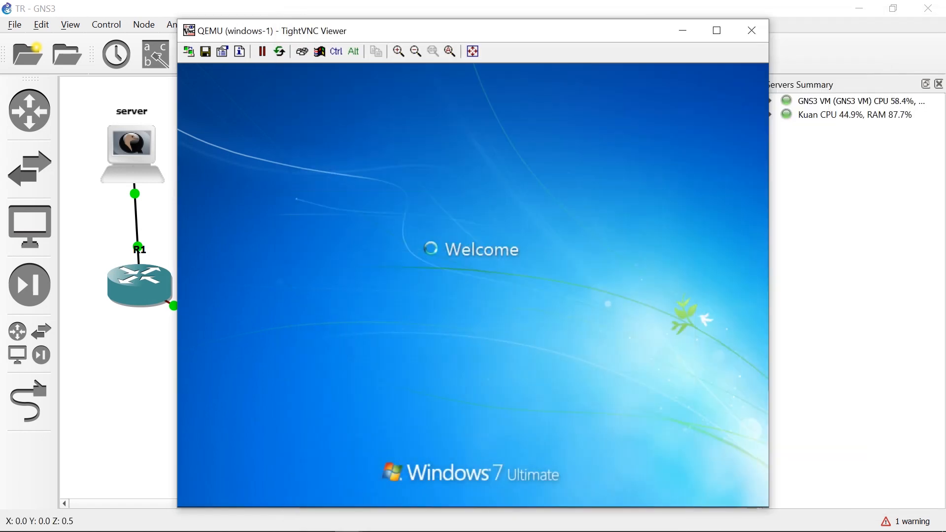
Open the desktop-1 console and log in to the ubuntu account with its password.
{"action": "left_click", "coordinate": [107, 264]}
{"action": "right_click", "coordinate": [245, 142]}
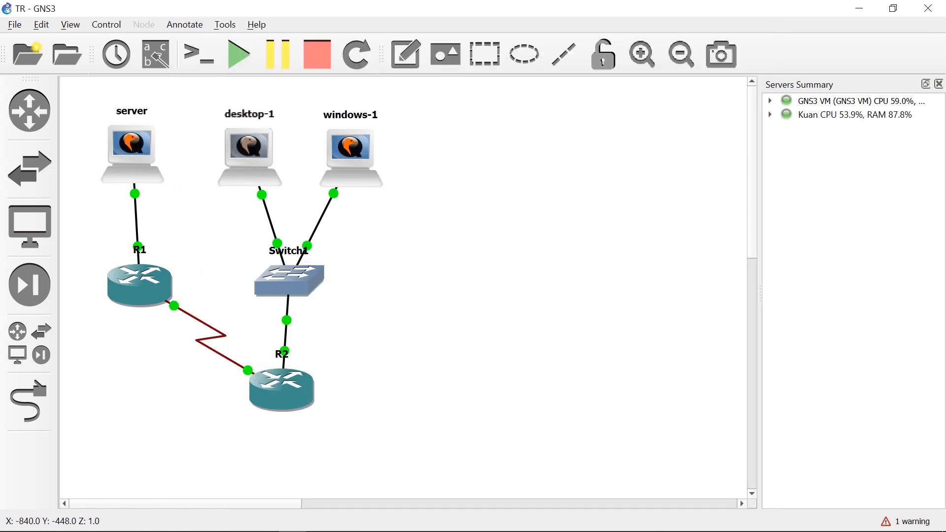
{"action": "left_click", "coordinate": [276, 171]}
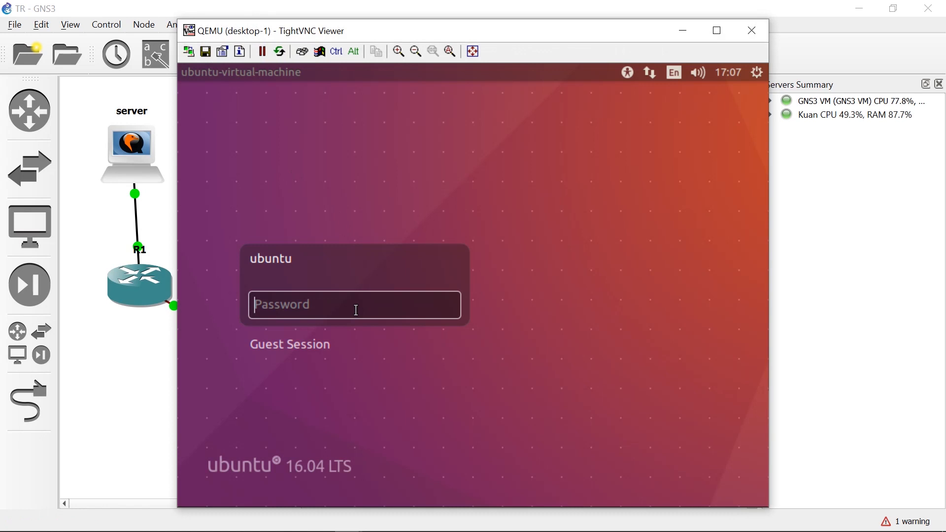
{"action": "type", "text": "1"}
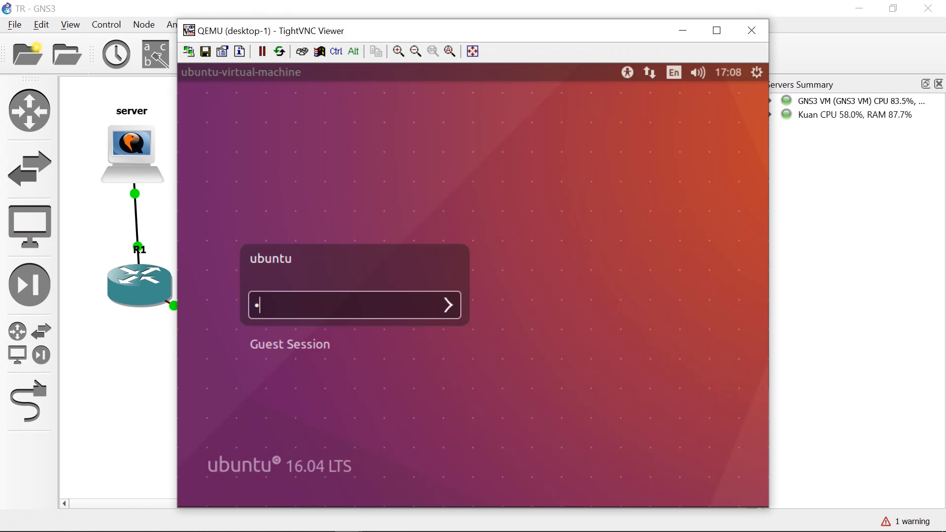
{"action": "key", "text": "Return"}
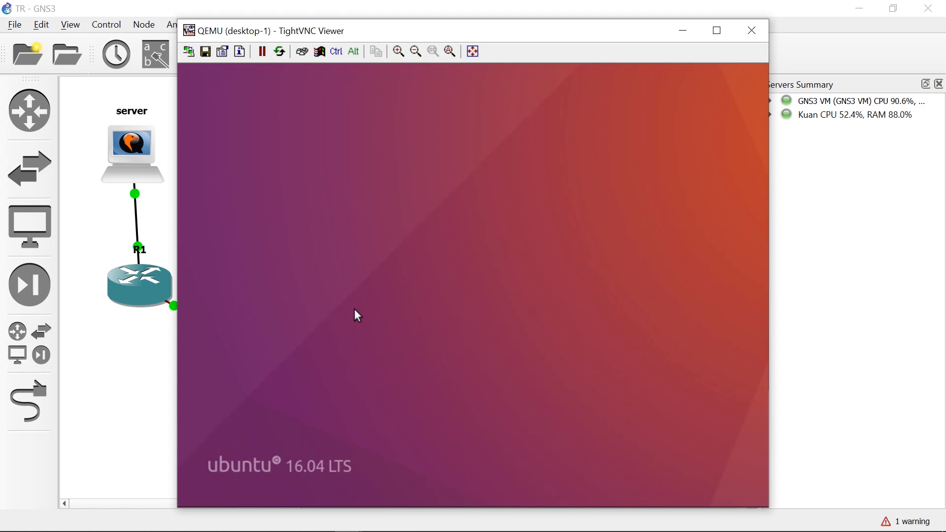
Return to the server's console and check the Apache service with /etc/init.d/apache2 status.
{"action": "mouse_move", "coordinate": [344, 496]}
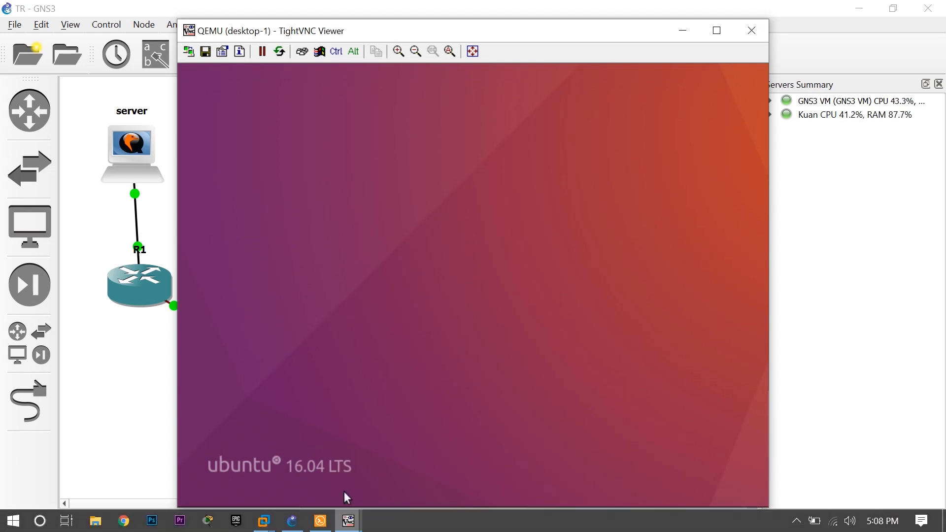
{"action": "mouse_move", "coordinate": [349, 521]}
{"action": "left_click", "coordinate": [176, 408]}
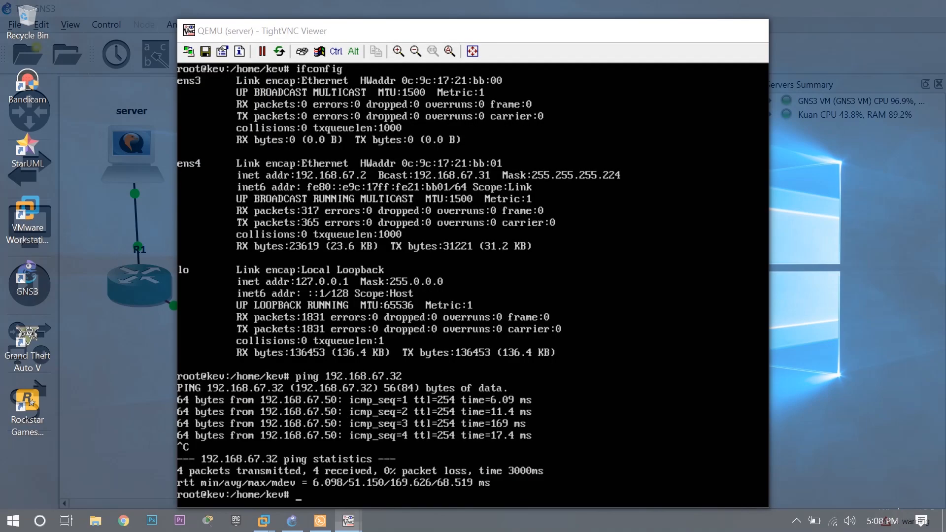
{"action": "left_click", "coordinate": [231, 458]}
{"action": "type", "text": "/etc"}
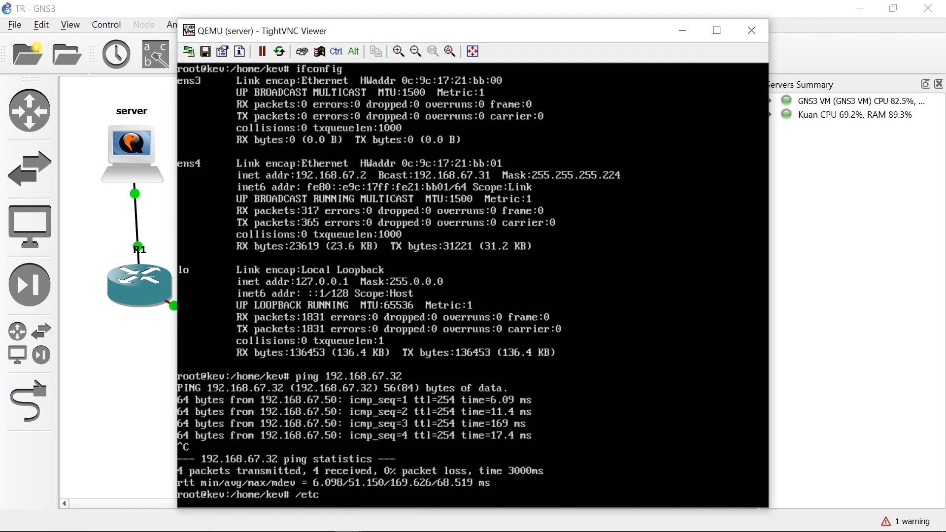
{"action": "type", "text": "/init.d/apache2 status"}
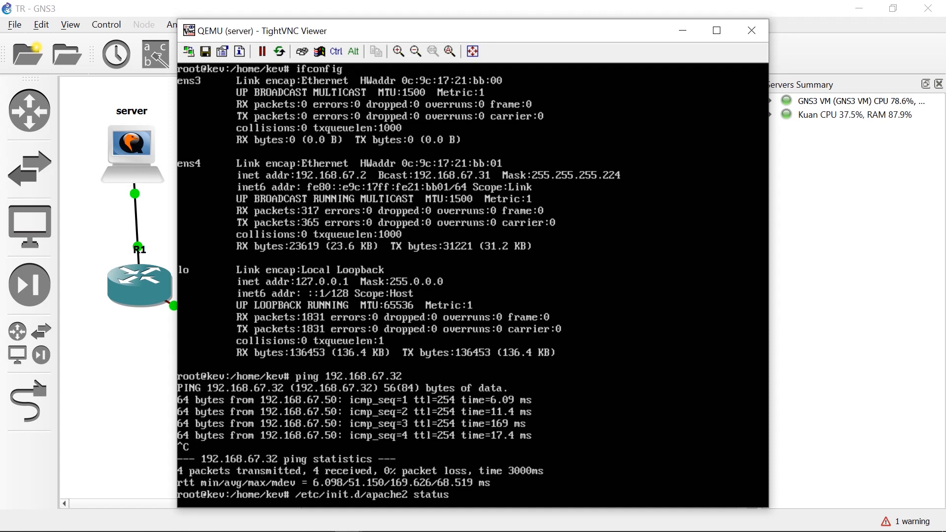
{"action": "key", "text": "Return"}
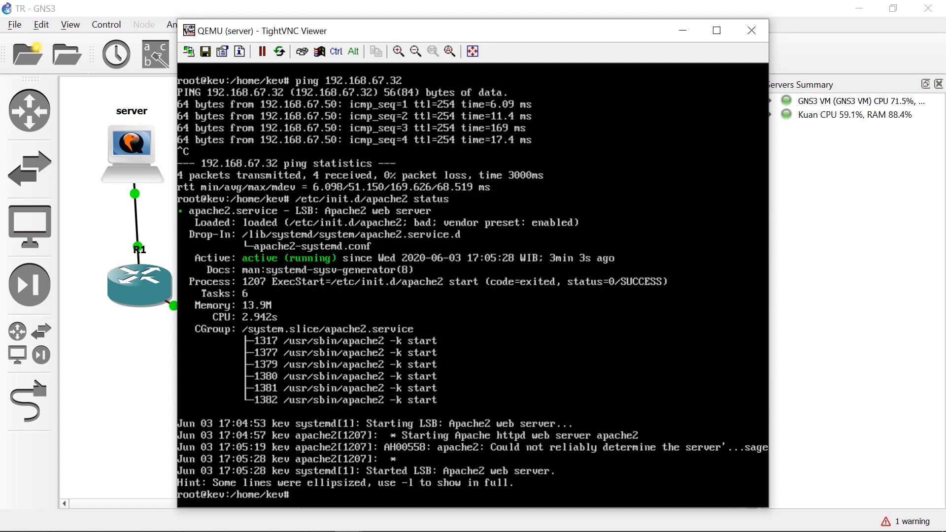
Check the DNS service on the server with /etc/init.d/bind9 status.
{"action": "key", "text": "Up"}
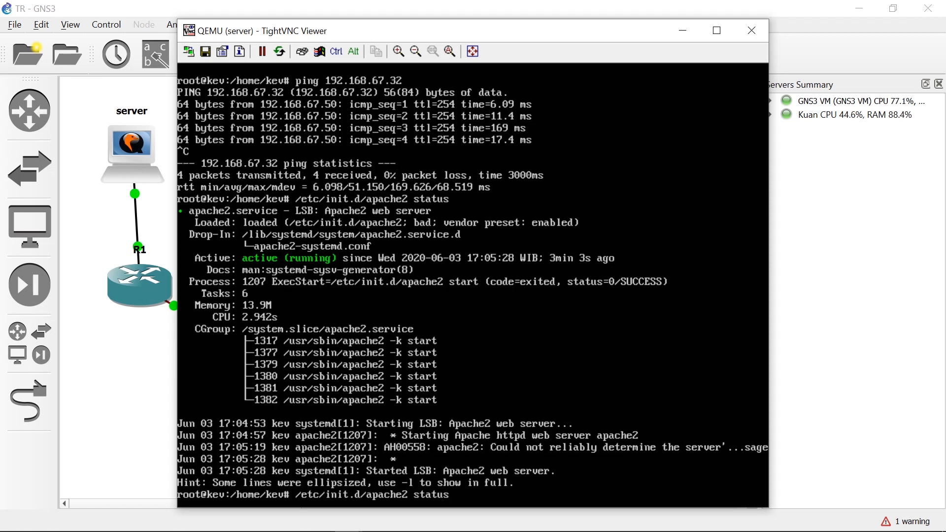
{"action": "key", "text": "Left"}
{"action": "key", "text": "Left"}
{"action": "key", "text": "Left"}
{"action": "key", "text": "Left"}
{"action": "key", "text": "Left"}
{"action": "key", "text": "Left"}
{"action": "key", "text": "Left"}
{"action": "key", "text": "BackSpace"}
{"action": "key", "text": "BackSpace"}
{"action": "key", "text": "BackSpace"}
{"action": "key", "text": "BackSpace"}
{"action": "key", "text": "BackSpace"}
{"action": "key", "text": "BackSpace"}
{"action": "key", "text": "BackSpace"}
{"action": "type", "text": "bind9"}
{"action": "key", "text": "Return"}
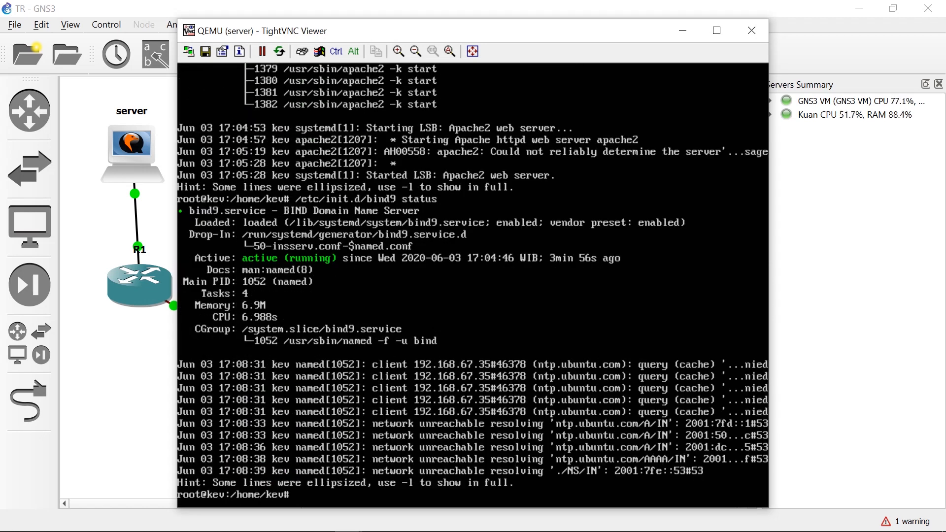
Check the Samba service on the server with /etc/init.d/smbd status.
{"action": "key", "text": "Up"}
{"action": "key", "text": "Left"}
{"action": "key", "text": "Left"}
{"action": "key", "text": "Left"}
{"action": "key", "text": "Left"}
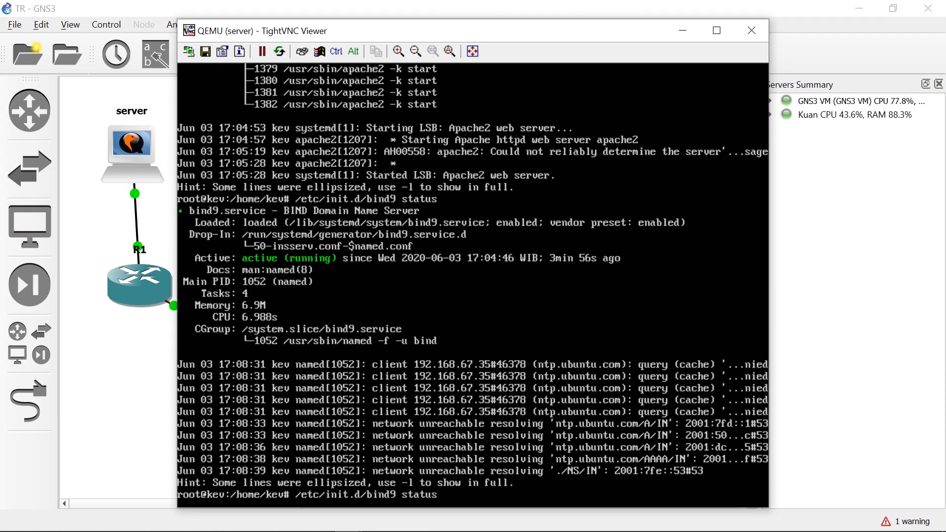
{"action": "key", "text": "BackSpace"}
{"action": "key", "text": "BackSpace"}
{"action": "key", "text": "BackSpace"}
{"action": "key", "text": "BackSpace"}
{"action": "key", "text": "BackSpace"}
{"action": "type", "text": "smbd"}
{"action": "key", "text": "Return"}
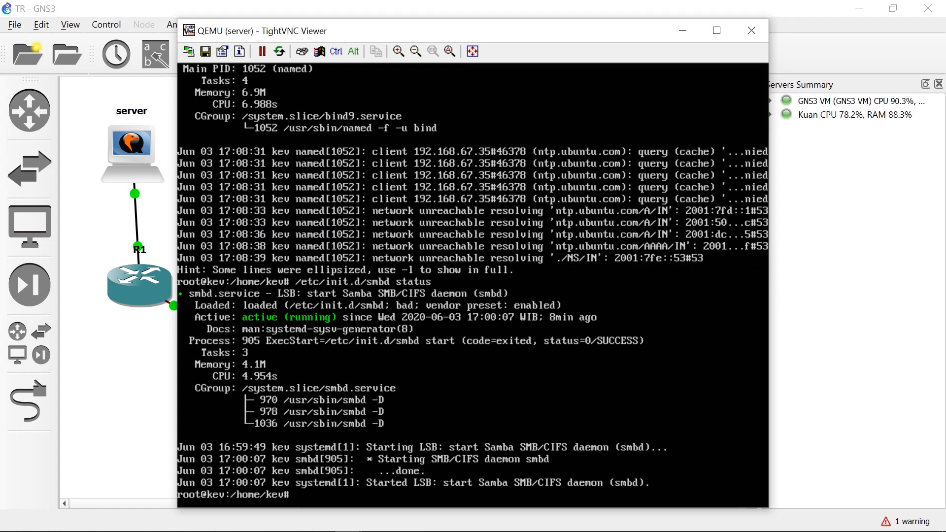
Check the FTP service on the server with /etc/init.d/vsftpd status.
{"action": "key", "text": "Up"}
{"action": "key", "text": "Left"}
{"action": "key", "text": "BackSpace"}
{"action": "key", "text": "BackSpace"}
{"action": "key", "text": "BackSpace"}
{"action": "key", "text": "BackSpace"}
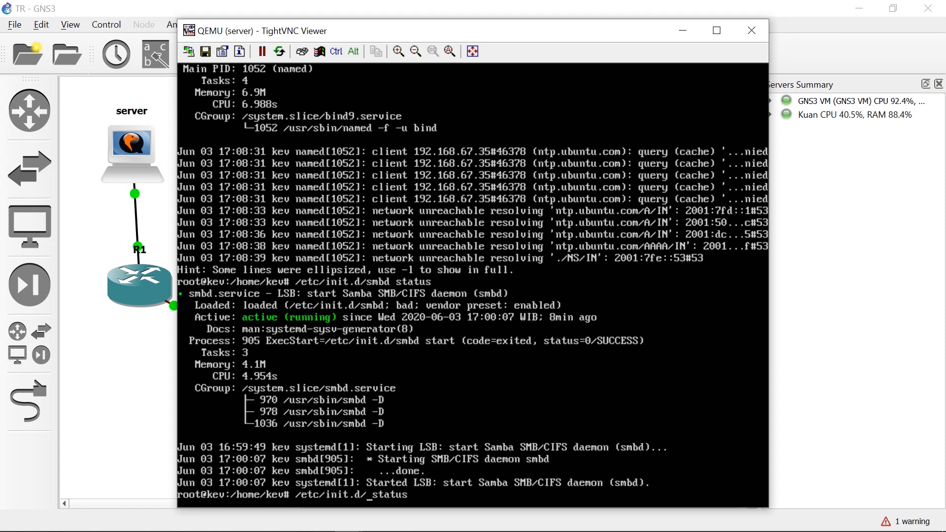
{"action": "type", "text": "vsftpd"}
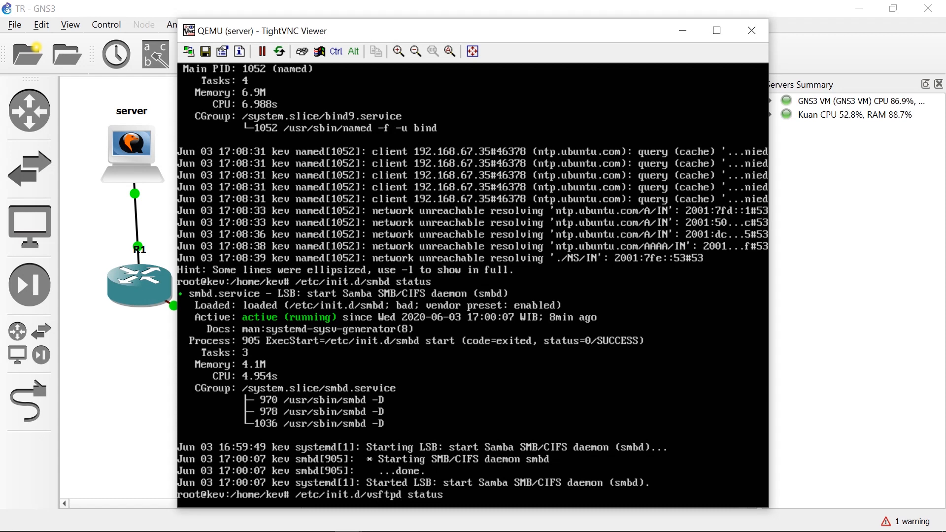
{"action": "key", "text": "Return"}
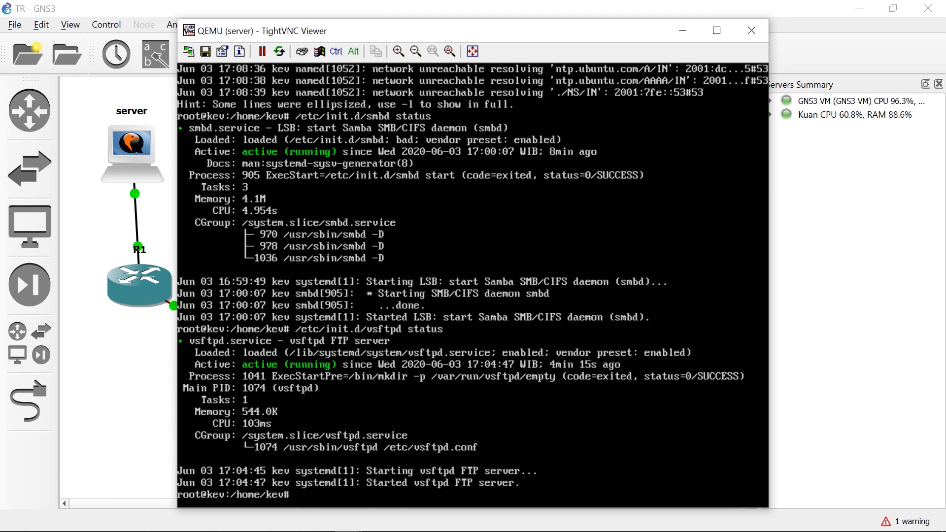
List the server's home directory, change into the asdos folder and list its files.
{"action": "type", "text": "clea"}
{"action": "key", "text": "BackSpace"}
{"action": "key", "text": "BackSpace"}
{"action": "key", "text": "BackSpace"}
{"action": "key", "text": "BackSpace"}
{"action": "key", "text": "BackSpace"}
{"action": "key", "text": "Return"}
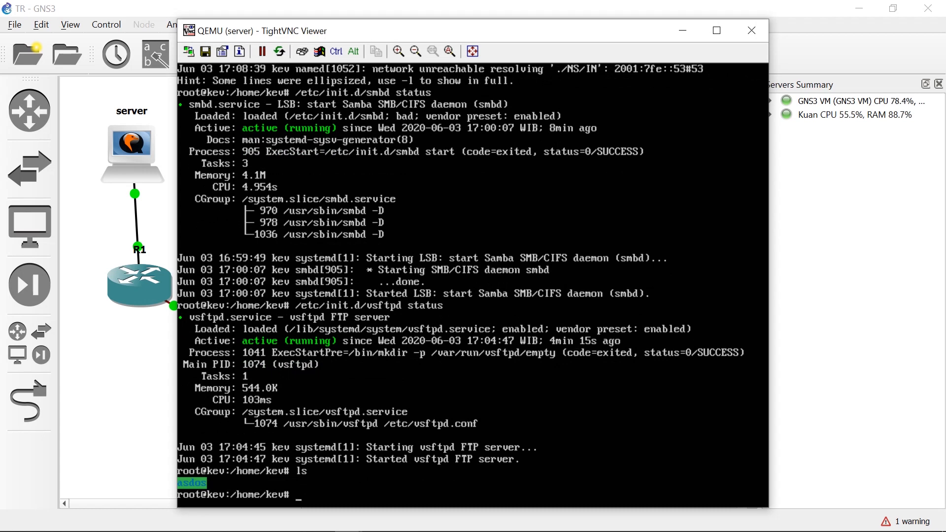
{"action": "type", "text": "cd as"}
{"action": "key", "text": "Tab"}
{"action": "key", "text": "Return"}
{"action": "type", "text": "ls"}
{"action": "key", "text": "Return"}
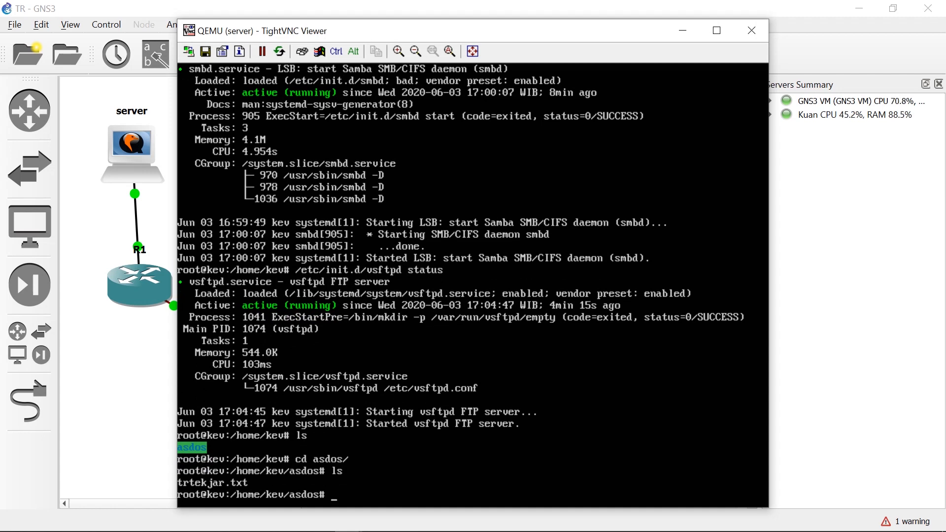
Display the contents of trtekjar.txt with cat.
{"action": "type", "text": "cat tr"}
{"action": "key", "text": "Tab"}
{"action": "key", "text": "Return"}
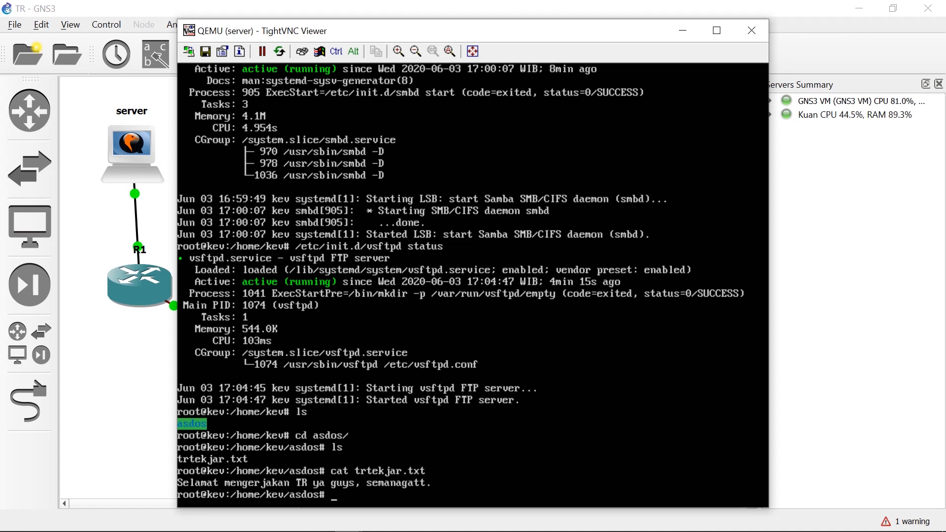
Go back up to the parent directory and clear the server's terminal screen.
{"action": "type", "text": "cd .."}
{"action": "key", "text": "Return"}
{"action": "type", "text": "clear"}
{"action": "key", "text": "Return"}
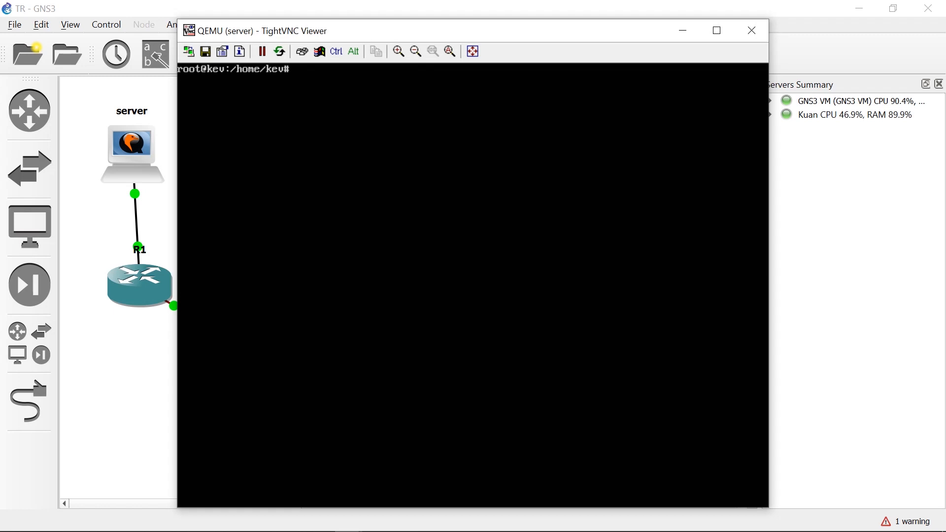
Edit /etc/resolv.conf in nano on the server, add the line "nameserver 192.168.67.2", and save the file.
{"action": "type", "text": "nano /etc/resolv"}
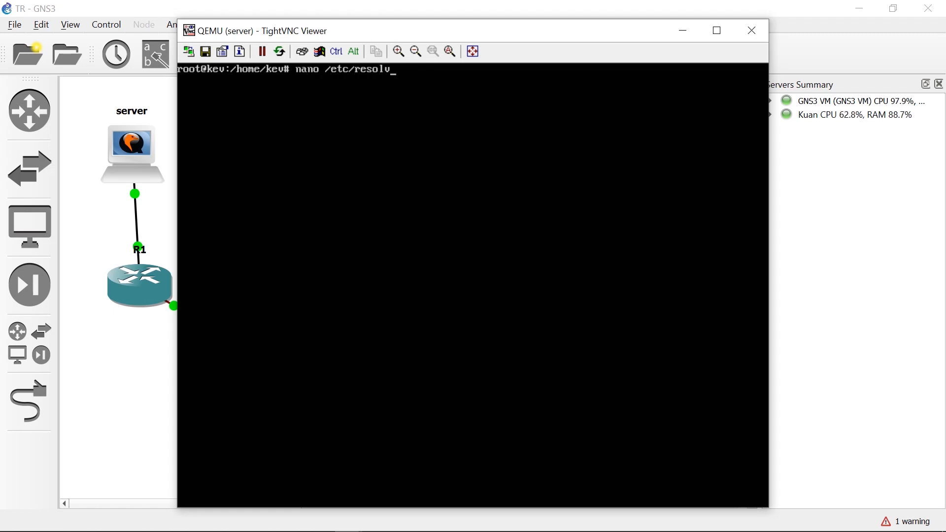
{"action": "type", "text": ".conf"}
{"action": "key", "text": "Return"}
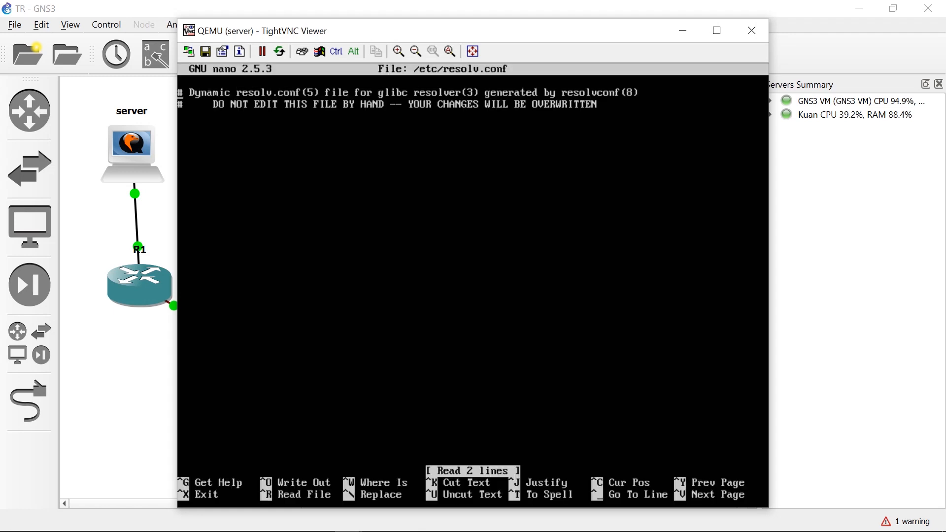
{"action": "key", "text": "Down"}
{"action": "key", "text": "Down"}
{"action": "type", "text": "nameser"}
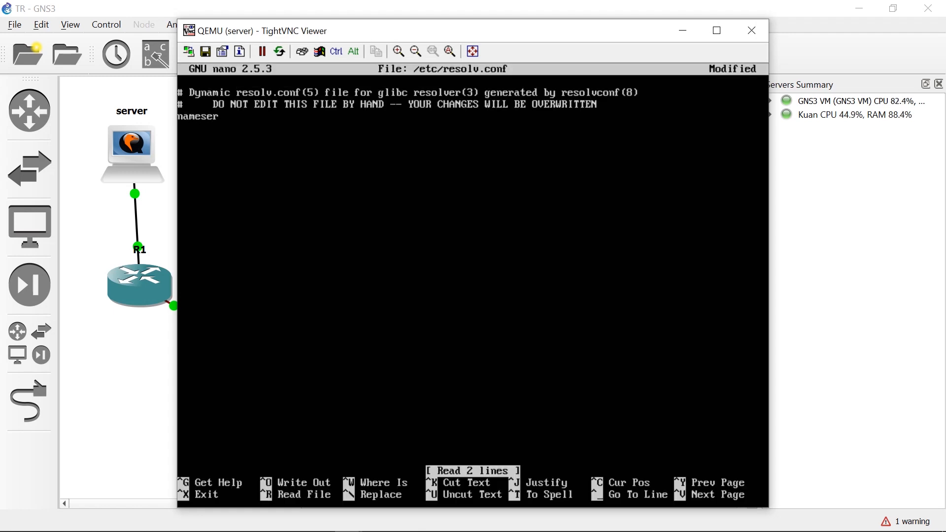
{"action": "type", "text": "ver 192.168.67.2"}
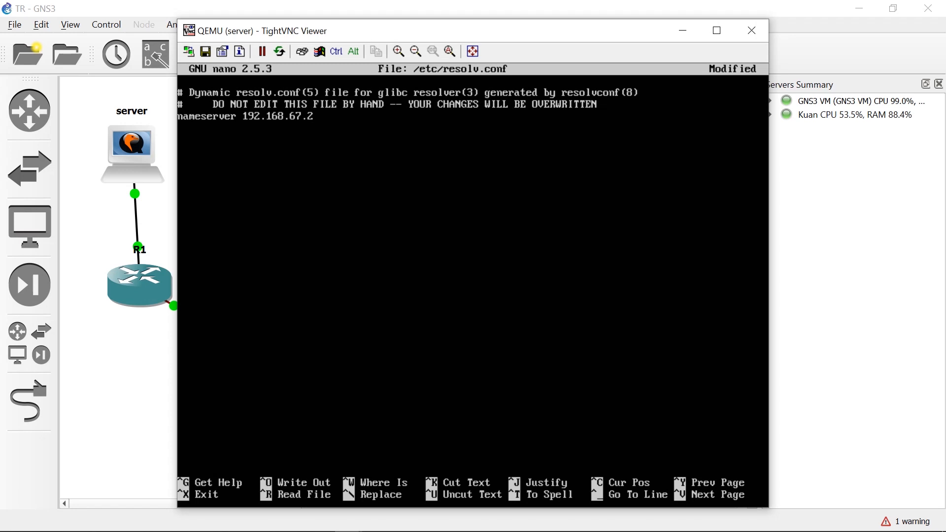
{"action": "key", "text": "ctrl+x"}
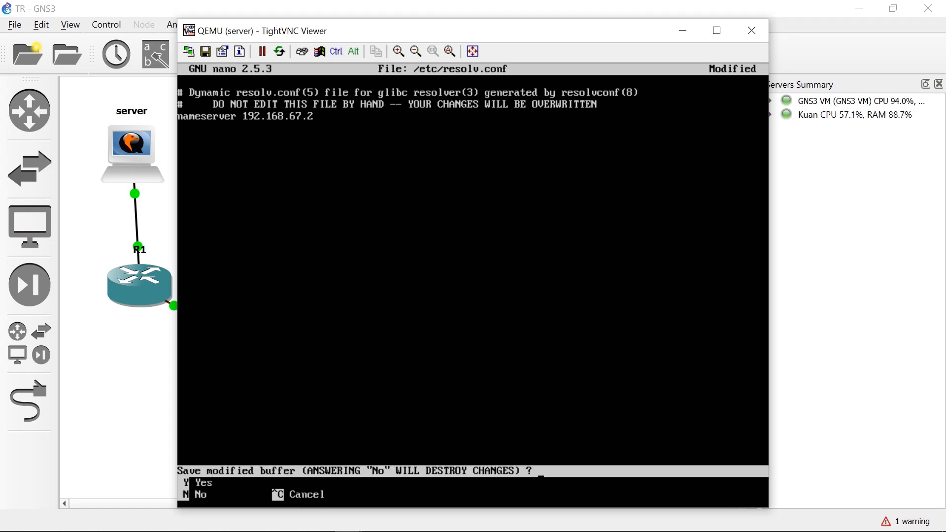
{"action": "key", "text": "y"}
{"action": "key", "text": "Return"}
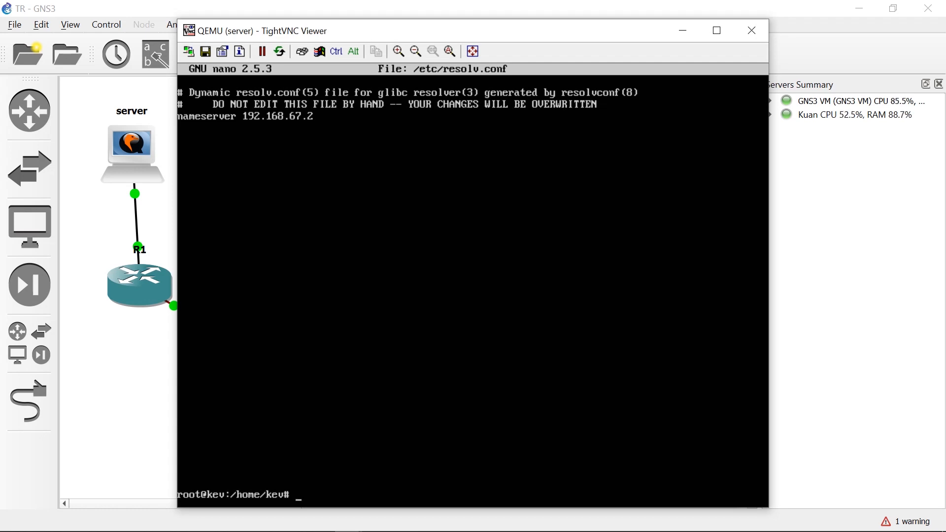
Run a reverse DNS lookup of 192.168.67.2 with nslookup on the server.
{"action": "type", "text": "nslookup 192"}
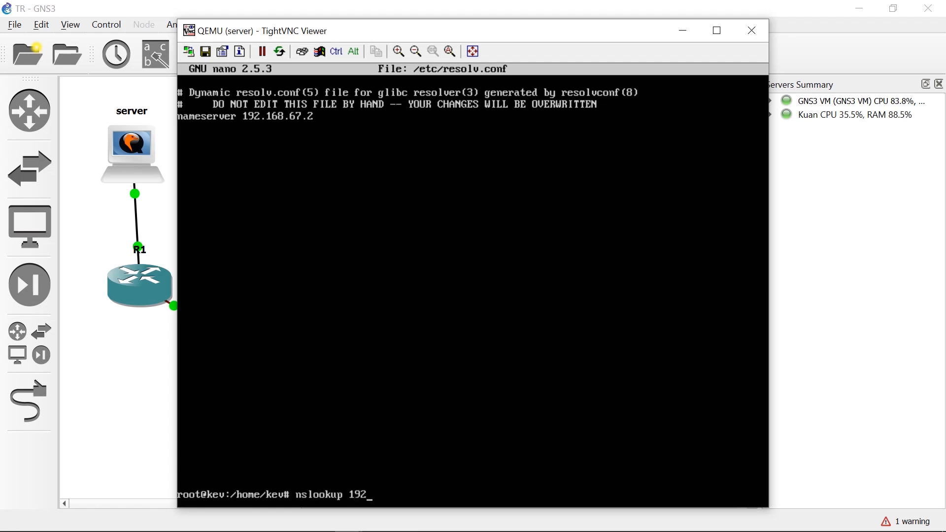
{"action": "type", "text": ".168.67.2"}
{"action": "key", "text": "Return"}
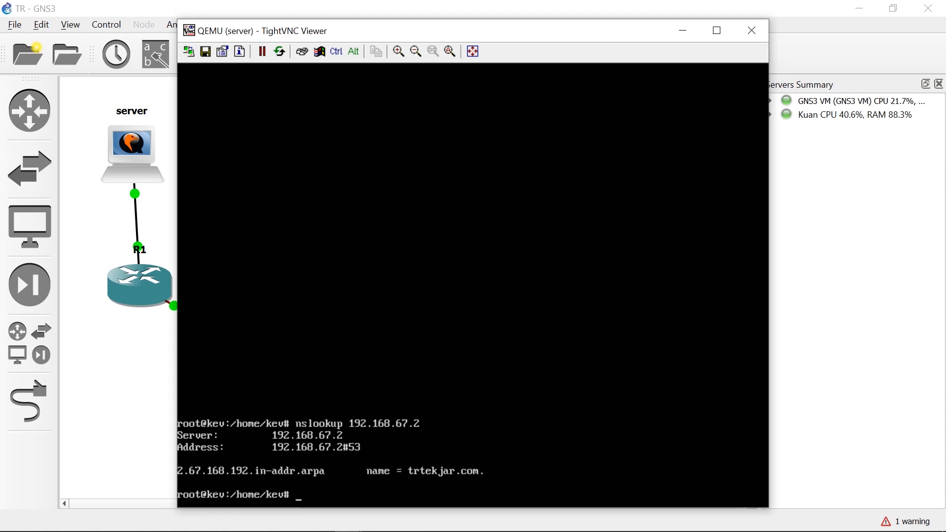
Look up the domain trtekjar.com with nslookup on the server.
{"action": "key", "text": "Up"}
{"action": "key", "text": "BackSpace"}
{"action": "key", "text": "BackSpace"}
{"action": "key", "text": "BackSpace"}
{"action": "key", "text": "BackSpace"}
{"action": "key", "text": "BackSpace"}
{"action": "key", "text": "BackSpace"}
{"action": "key", "text": "BackSpace"}
{"action": "key", "text": "BackSpace"}
{"action": "key", "text": "BackSpace"}
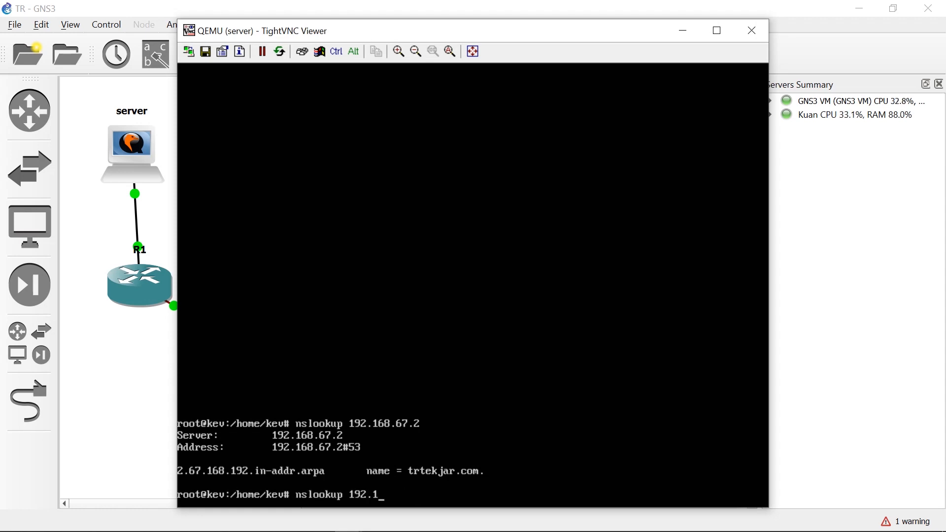
{"action": "key", "text": "BackSpace"}
{"action": "key", "text": "BackSpace"}
{"action": "key", "text": "BackSpace"}
{"action": "type", "text": "trtekjar.com"}
{"action": "key", "text": "Return"}
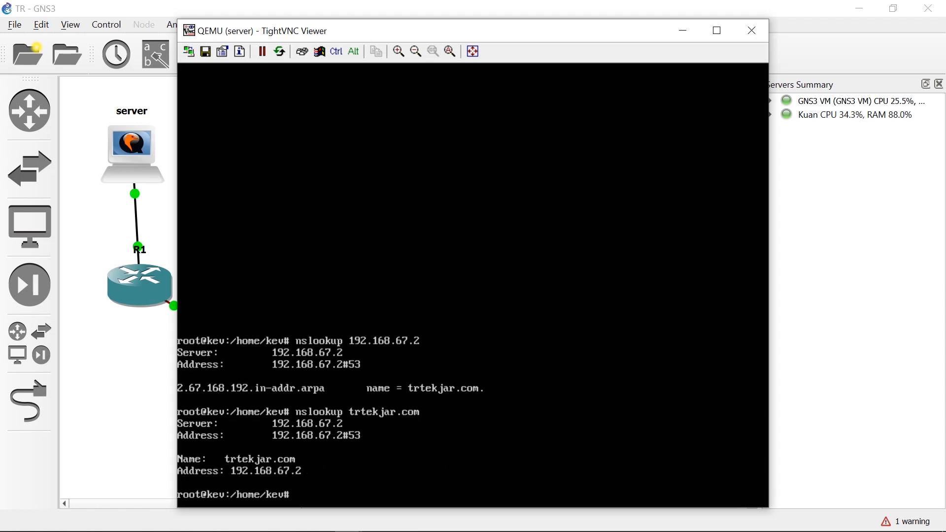
Ping trtekjar.com from the server, stop the ping after a few replies and clear the terminal screen.
{"action": "type", "text": "ping trtekjar.com"}
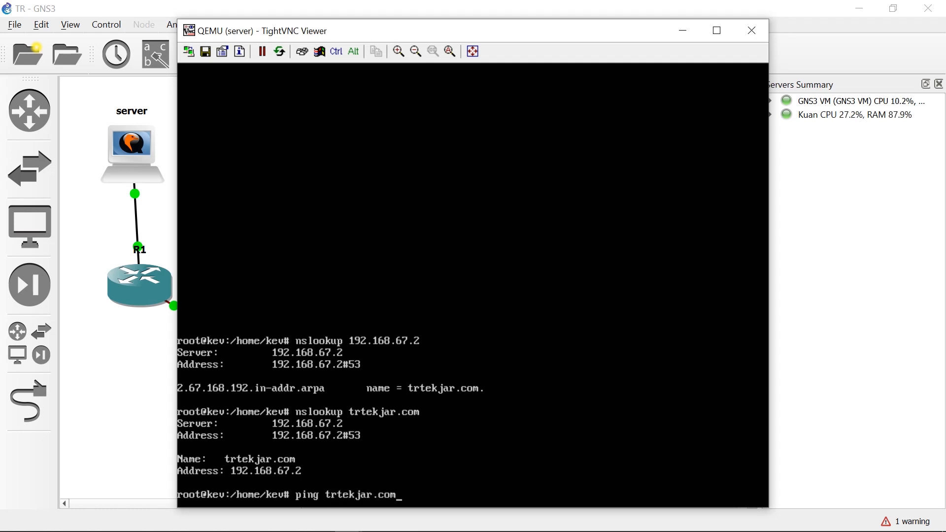
{"action": "key", "text": "Return"}
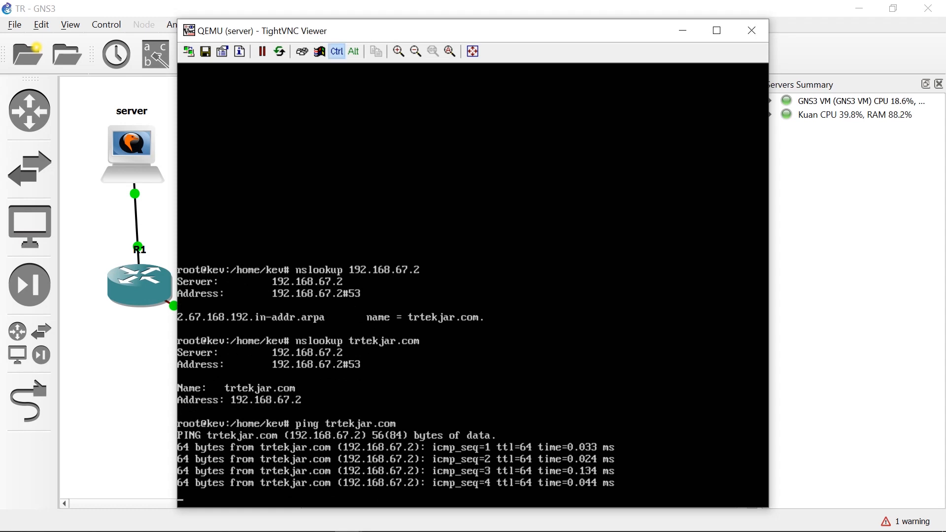
{"action": "key", "text": "ctrl+c"}
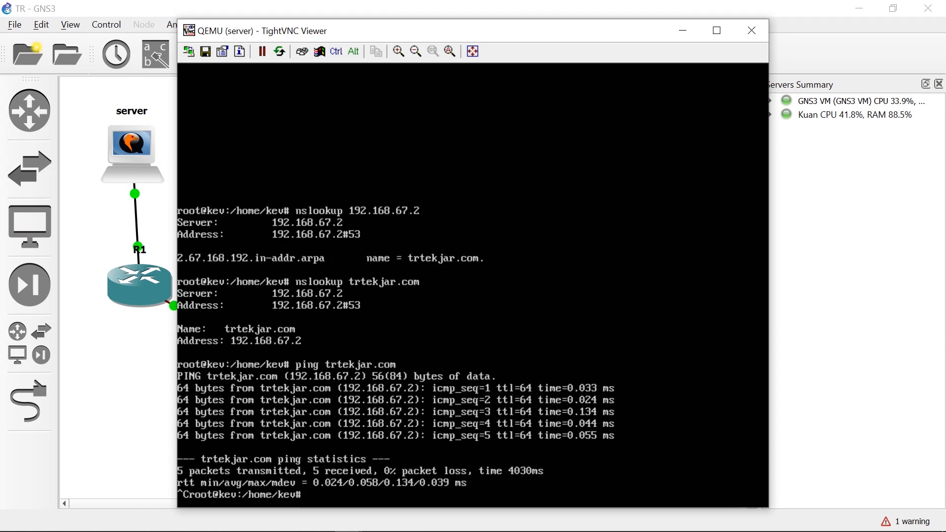
{"action": "type", "text": "clear"}
{"action": "key", "text": "Return"}
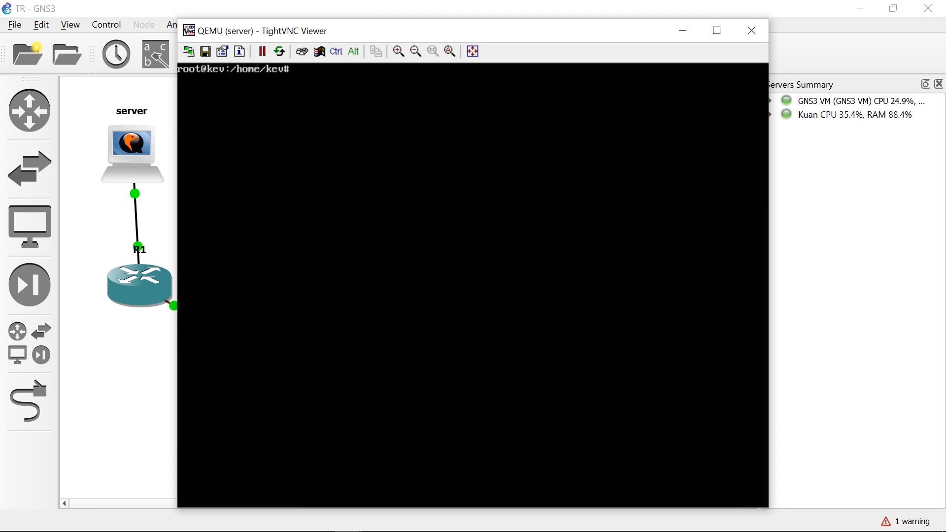
Switch to the windows-1 console, dismiss the VMware Tools error and set the Network 2 location to Public network.
{"action": "left_click", "coordinate": [683, 30]}
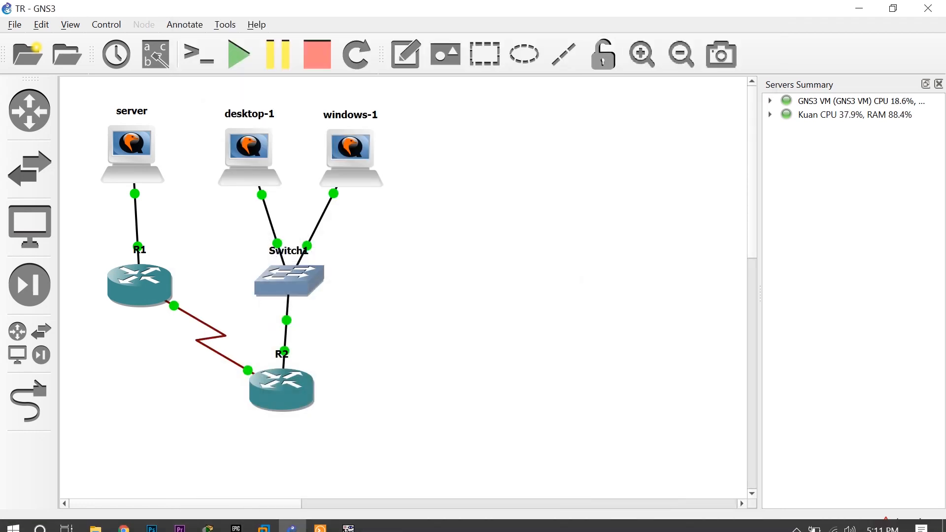
{"action": "mouse_move", "coordinate": [349, 521]}
{"action": "left_click", "coordinate": [348, 454]}
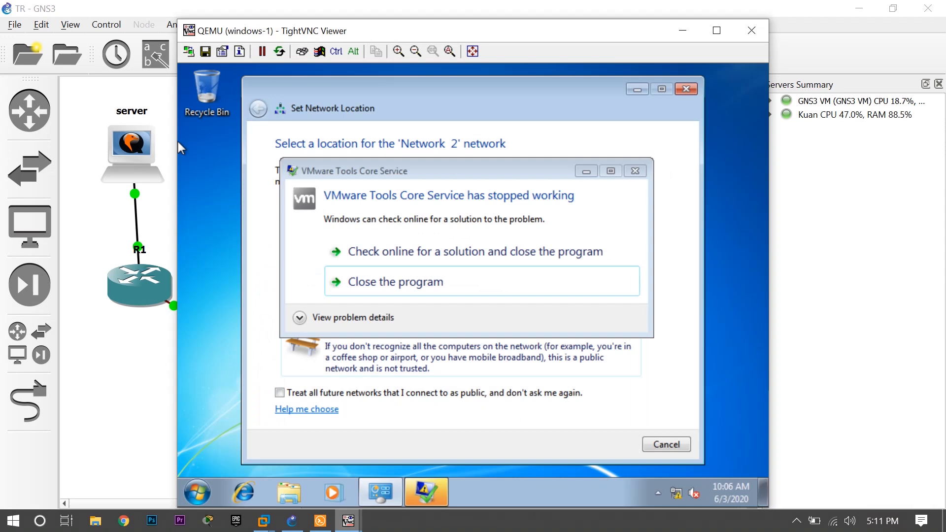
{"action": "left_click", "coordinate": [442, 282]}
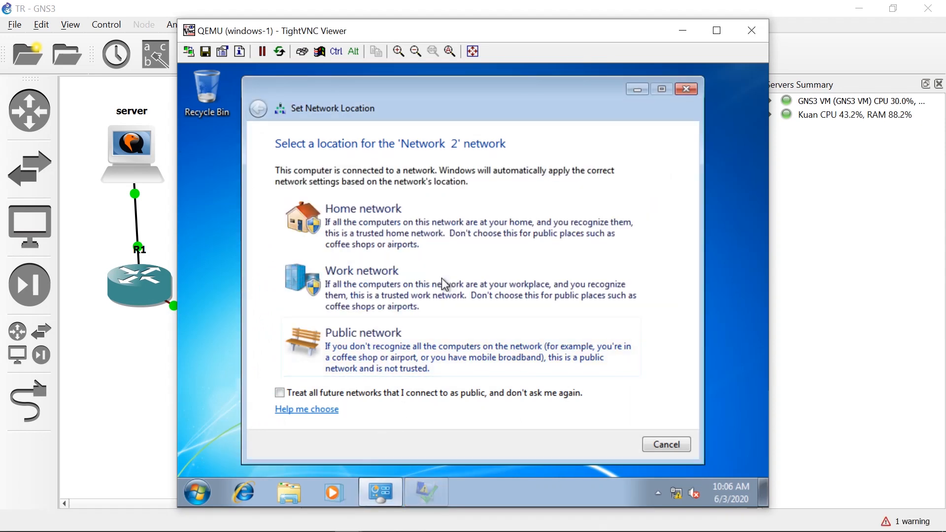
{"action": "left_click", "coordinate": [415, 357]}
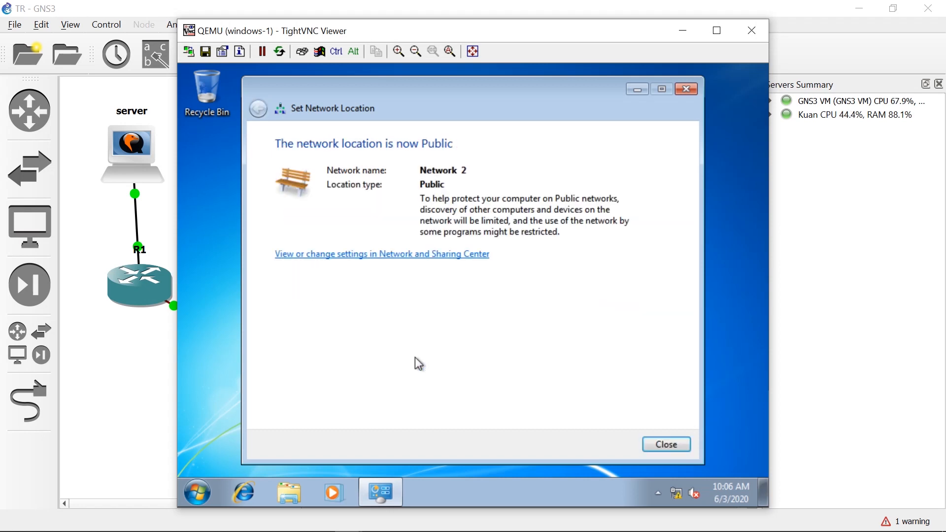
{"action": "left_click", "coordinate": [678, 441]}
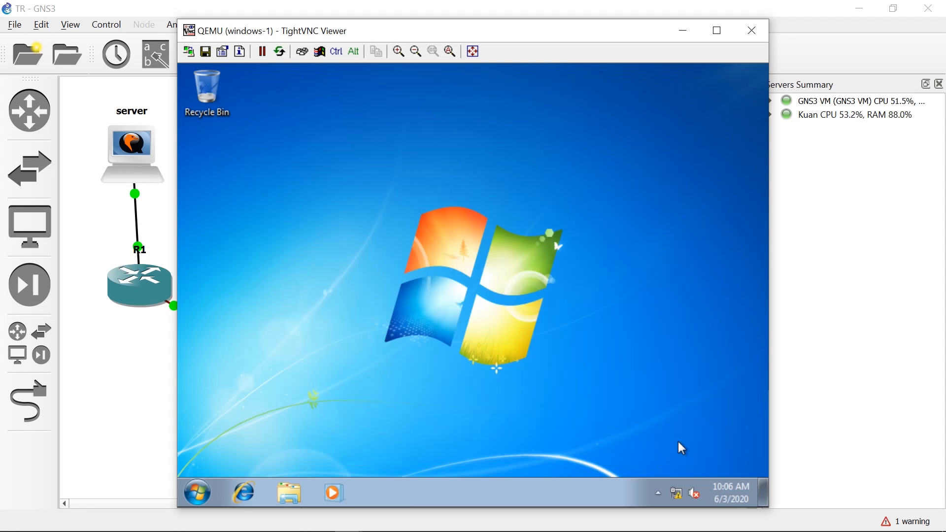
Check the IPv4 address and DNS settings of Local Area Connection 2 on windows-1, then close the network windows.
{"action": "left_click", "coordinate": [678, 495]}
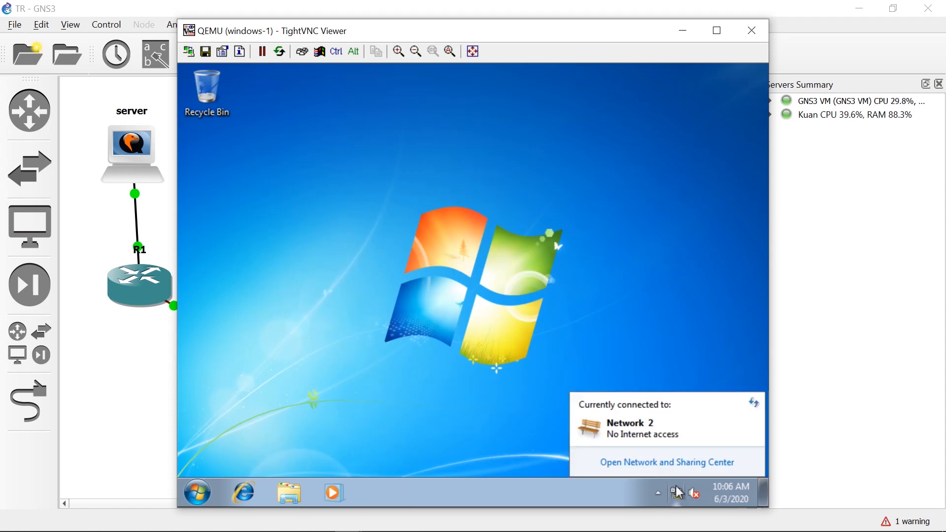
{"action": "left_click", "coordinate": [666, 464]}
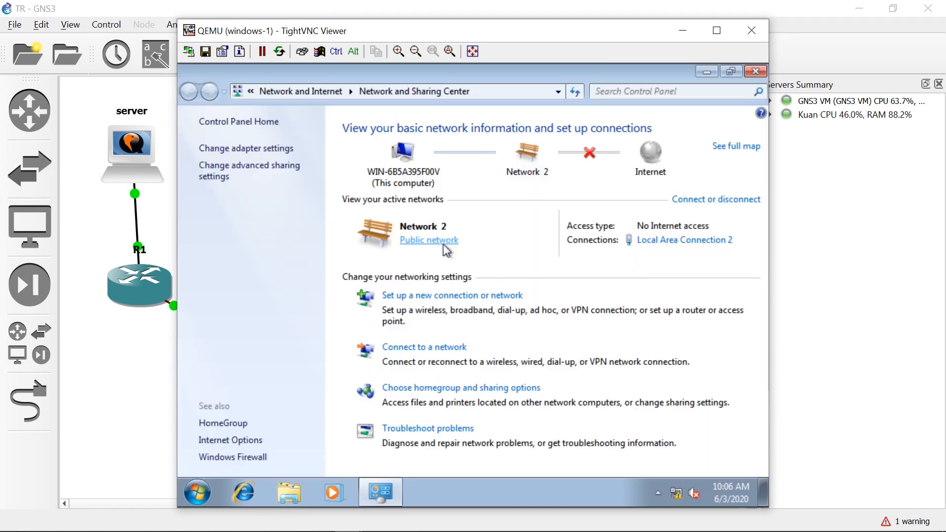
{"action": "left_click", "coordinate": [655, 241]}
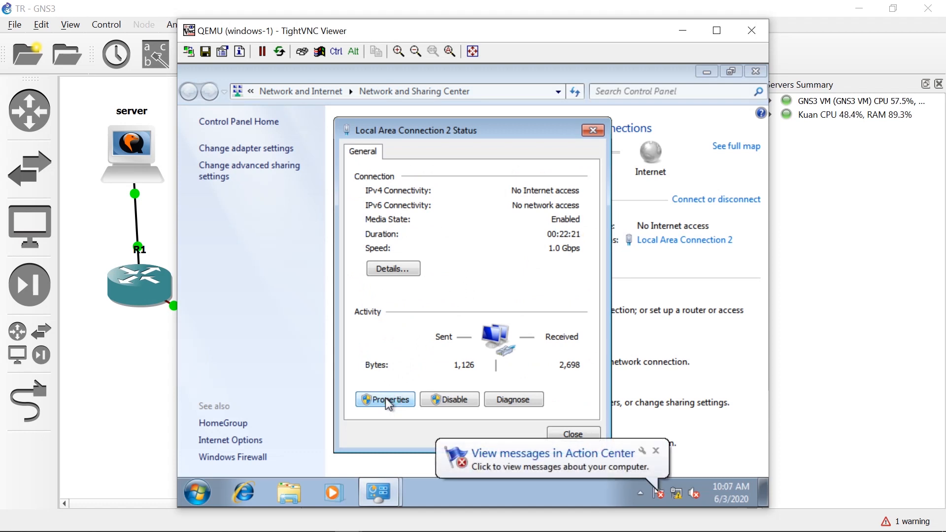
{"action": "left_click", "coordinate": [385, 398]}
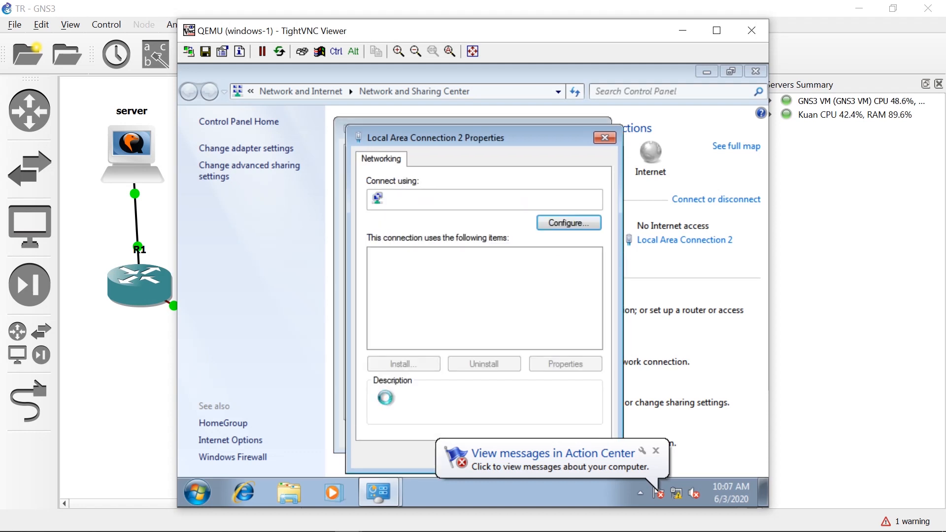
{"action": "double_click", "coordinate": [441, 306]}
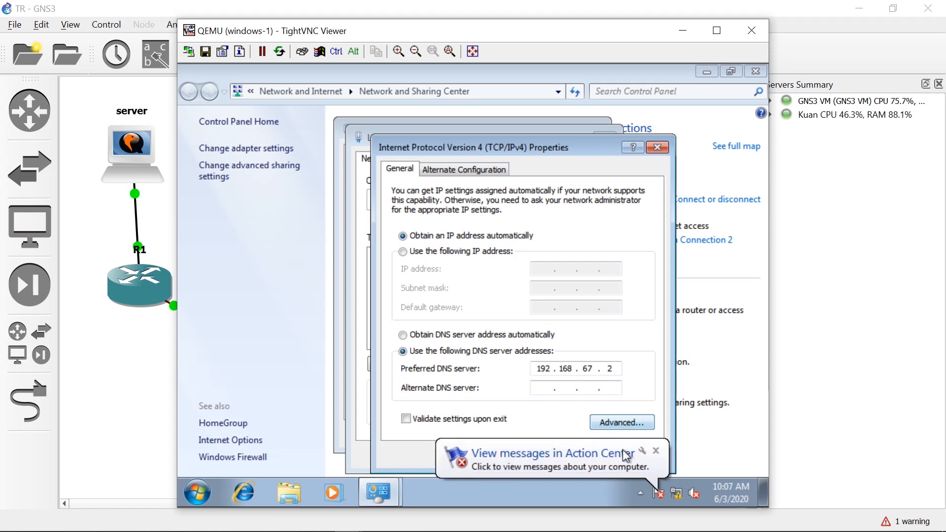
{"action": "left_click", "coordinate": [656, 451]}
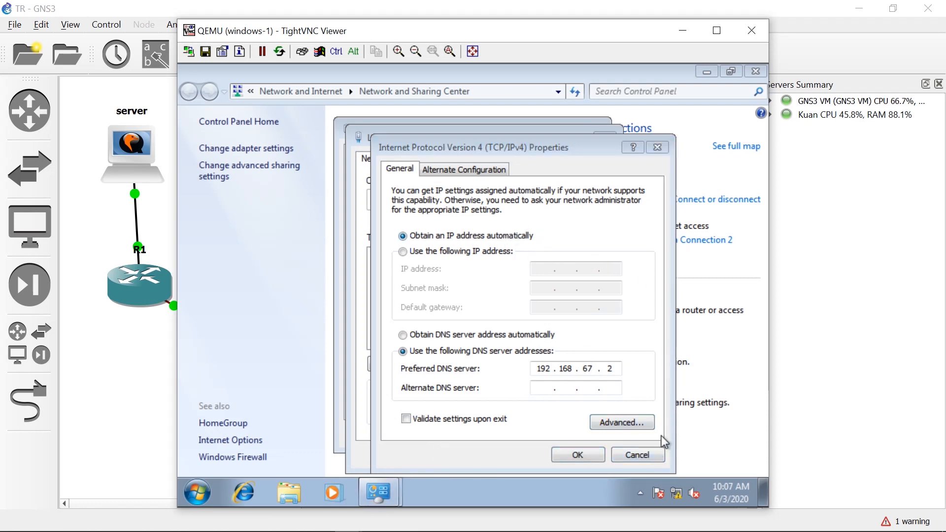
{"action": "left_click", "coordinate": [653, 458]}
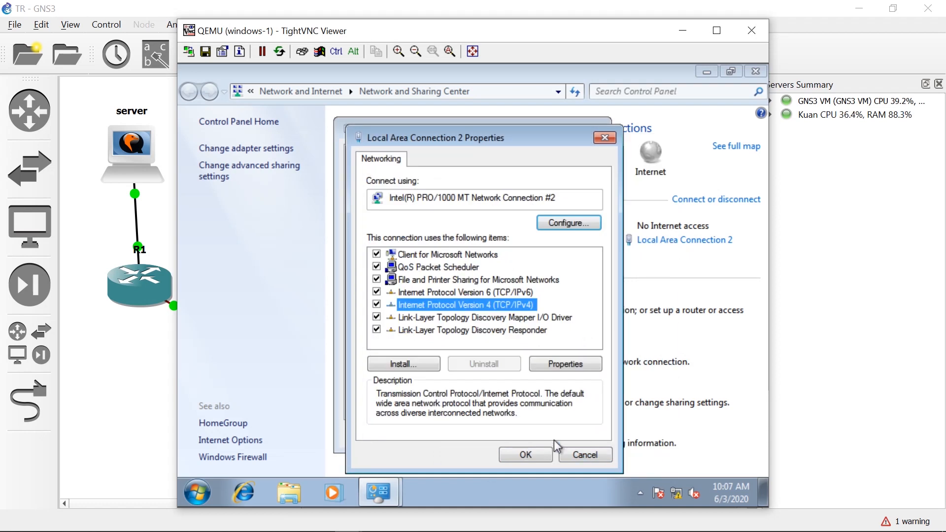
{"action": "left_click", "coordinate": [536, 451]}
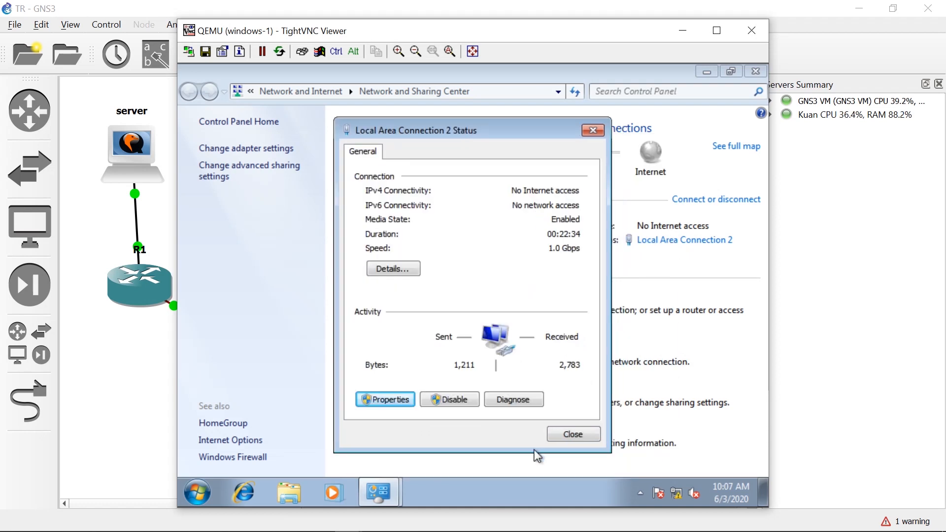
{"action": "left_click", "coordinate": [572, 436]}
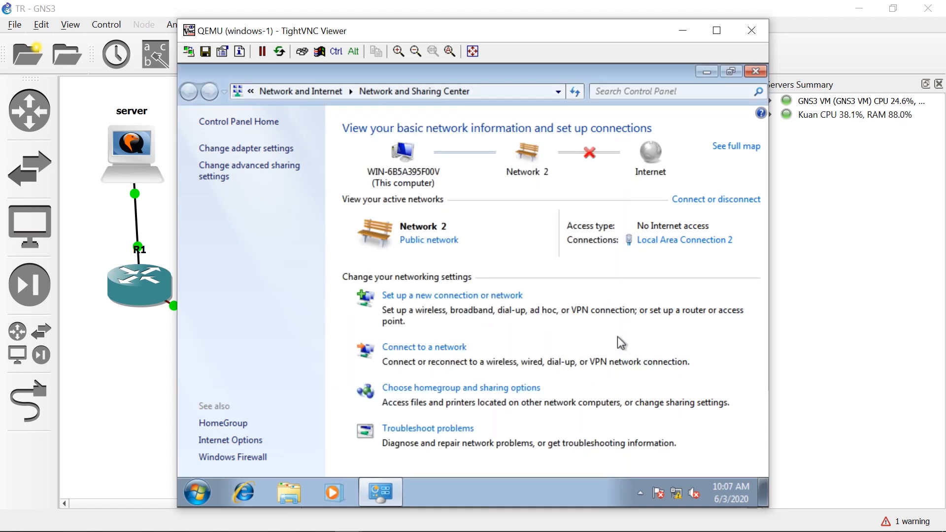
{"action": "left_click", "coordinate": [757, 73]}
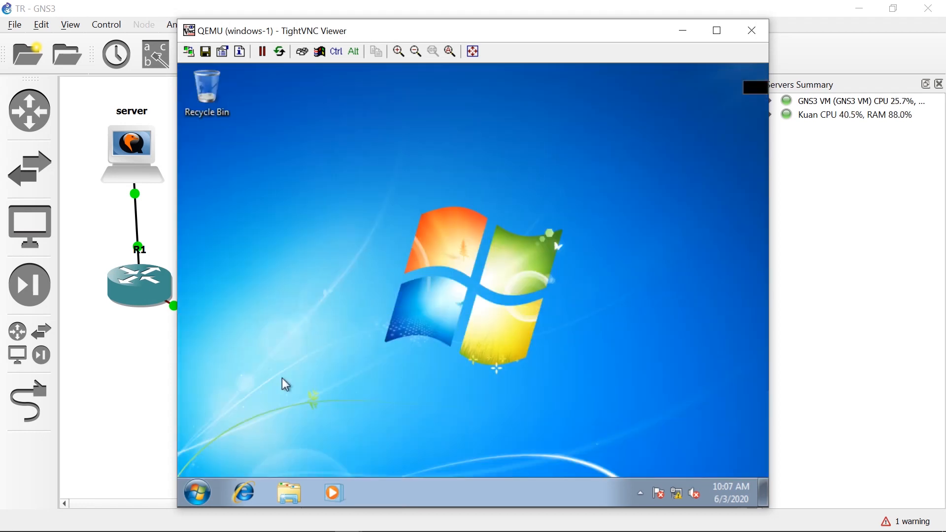
Open a command prompt on windows-1 and display its IP configuration with ipconfig.
{"action": "left_click", "coordinate": [206, 491]}
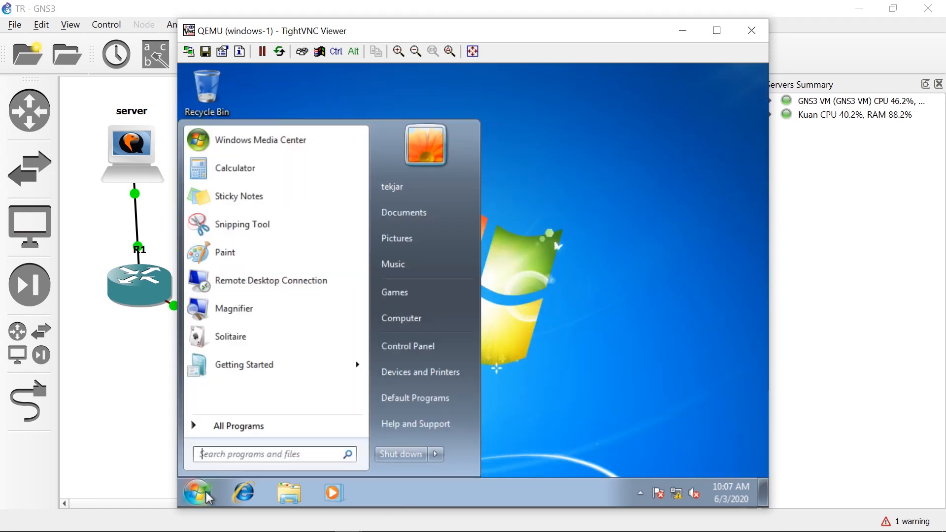
{"action": "type", "text": "cmd"}
{"action": "key", "text": "Return"}
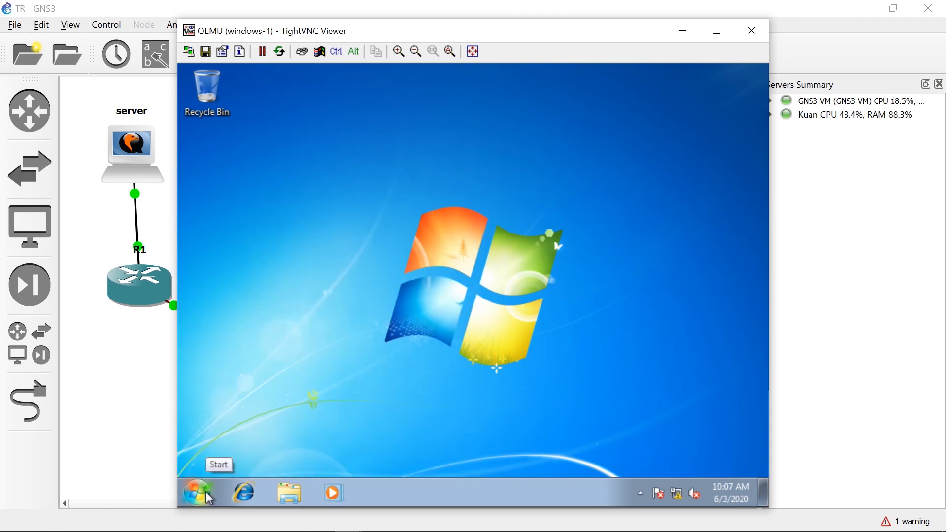
{"action": "type", "text": "ipconfig"}
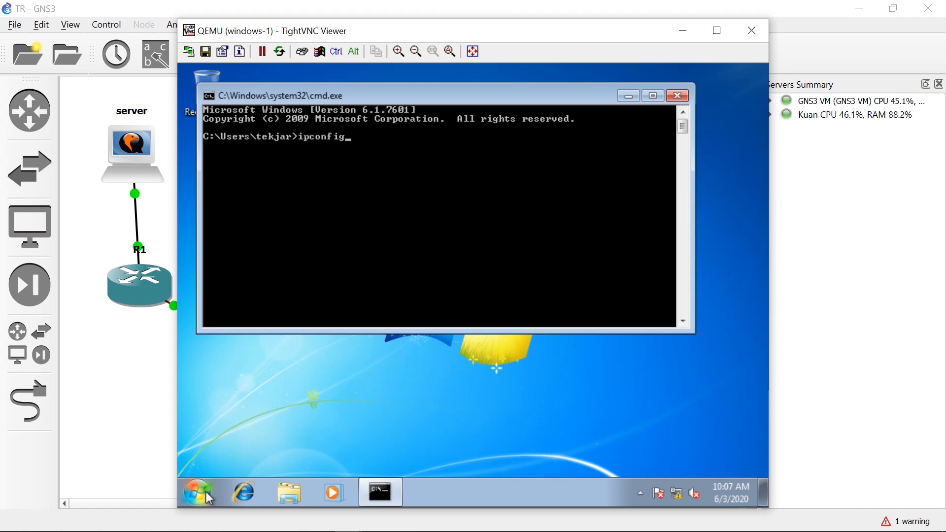
{"action": "key", "text": "Return"}
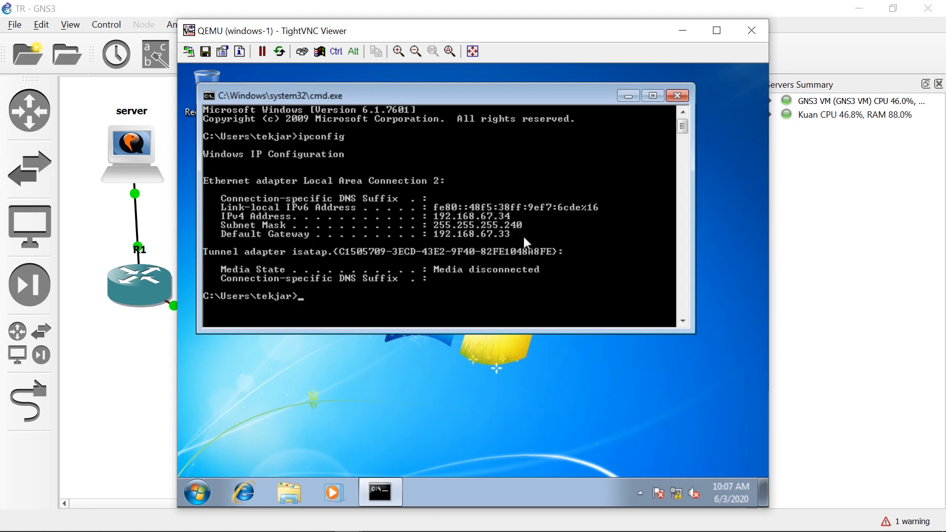
Ping the server at 192.168.67.2 from the windows-1 command prompt.
{"action": "type", "text": "ping 192.168.67.2"}
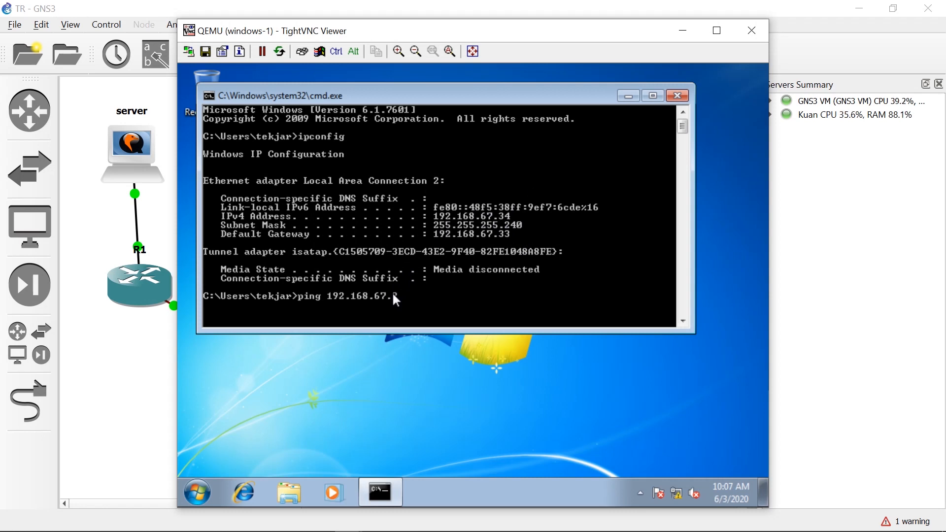
{"action": "key", "text": "Return"}
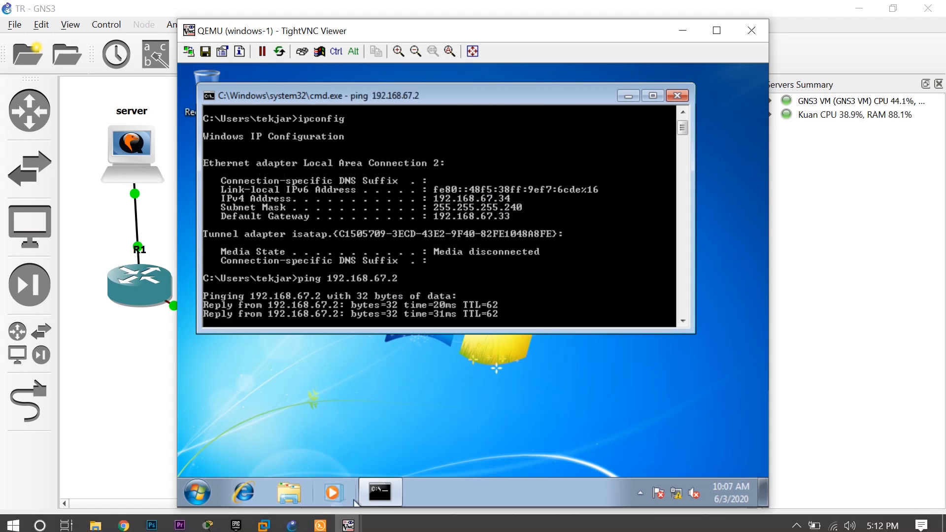
Switch to the server console and ping windows-1 at 192.168.67.34, stopping the ping after a few replies.
{"action": "mouse_move", "coordinate": [367, 491]}
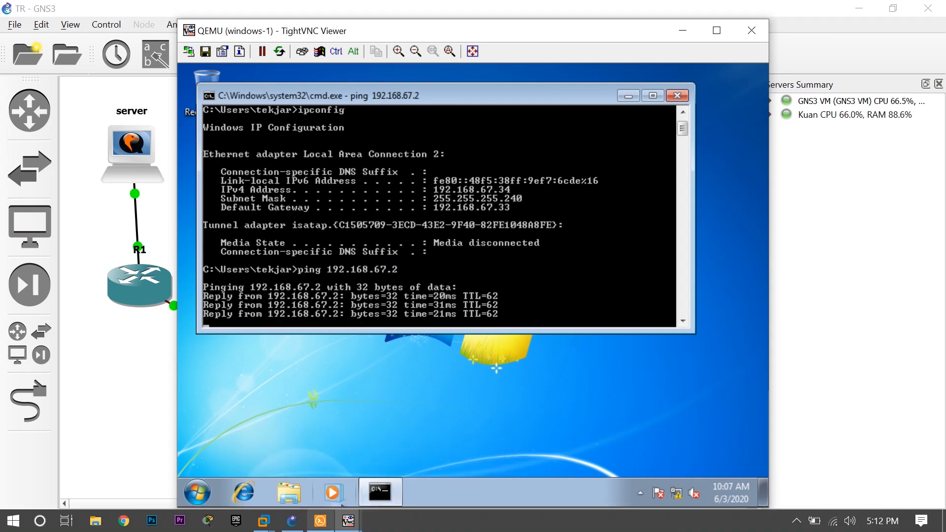
{"action": "mouse_move", "coordinate": [348, 521]}
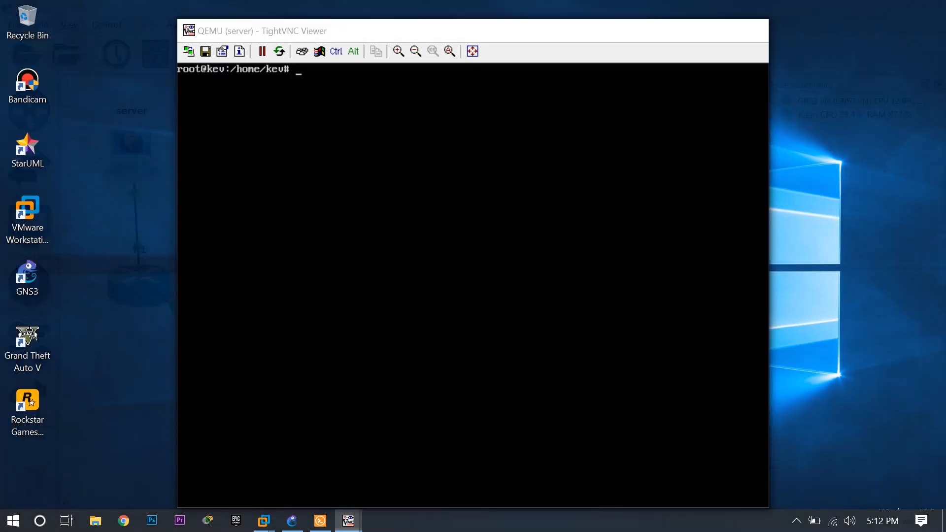
{"action": "left_click", "coordinate": [230, 459]}
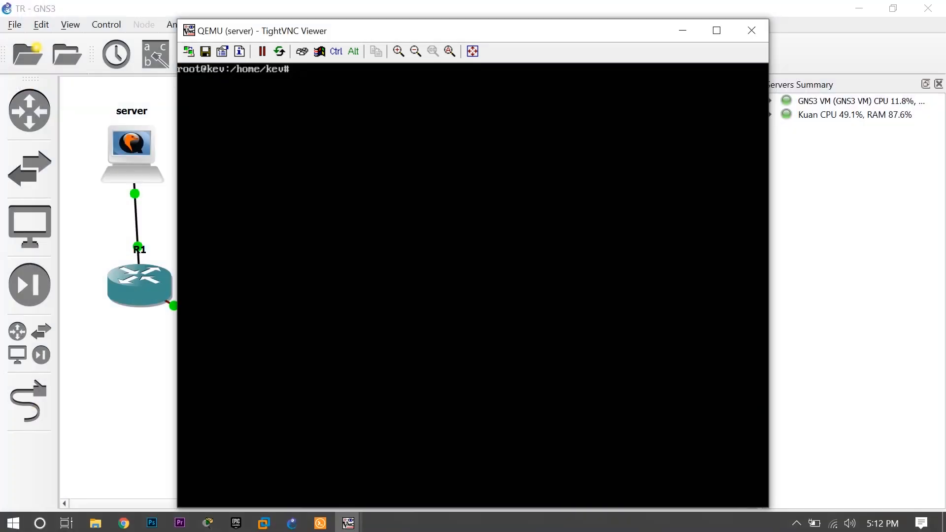
{"action": "key", "text": "Up"}
{"action": "key", "text": "Up"}
{"action": "key", "text": "Up"}
{"action": "key", "text": "Up"}
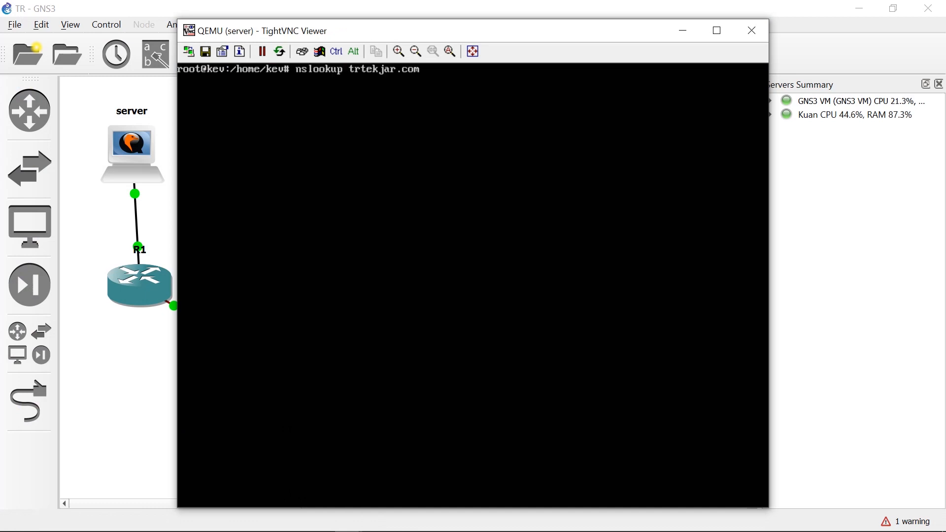
{"action": "key", "text": "Up"}
{"action": "key", "text": "Up"}
{"action": "key", "text": "Up"}
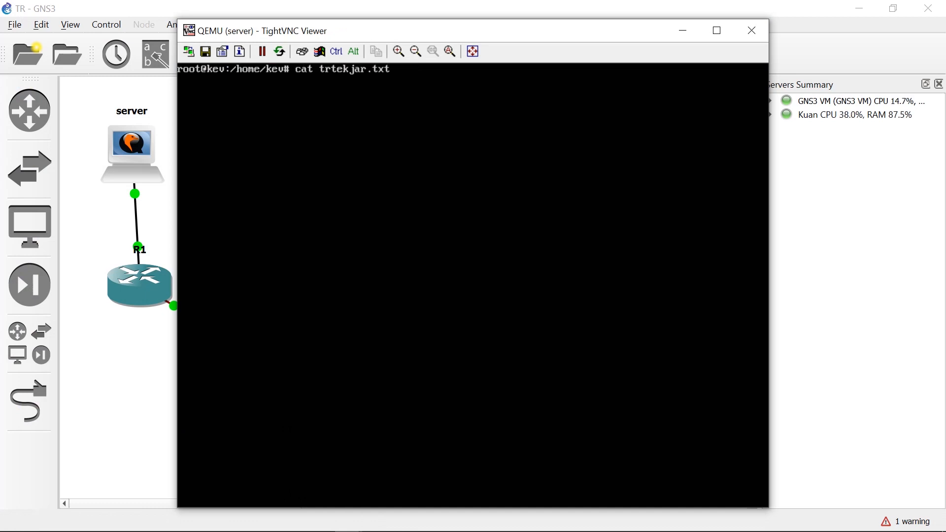
{"action": "key", "text": "Up"}
{"action": "key", "text": "Up"}
{"action": "key", "text": "Up"}
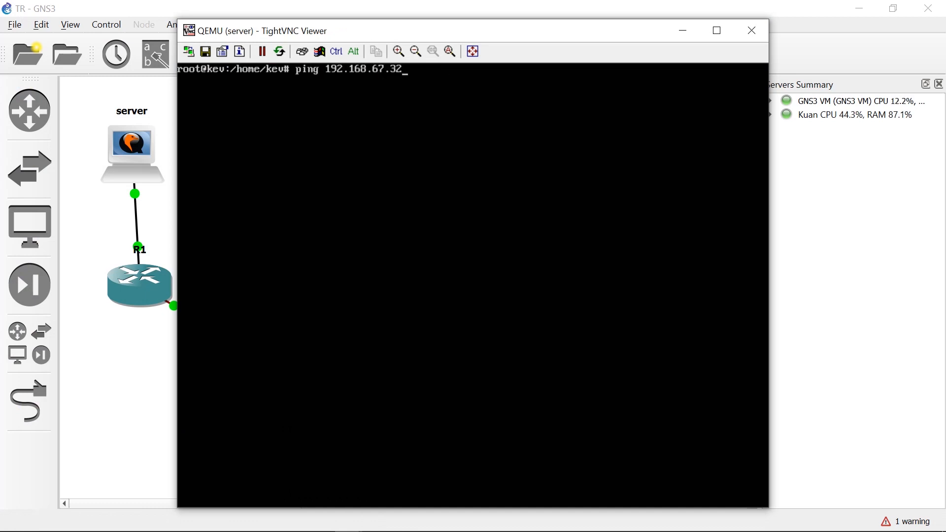
{"action": "key", "text": "Down"}
{"action": "key", "text": "BackSpace"}
{"action": "type", "text": "4"}
{"action": "key", "text": "Return"}
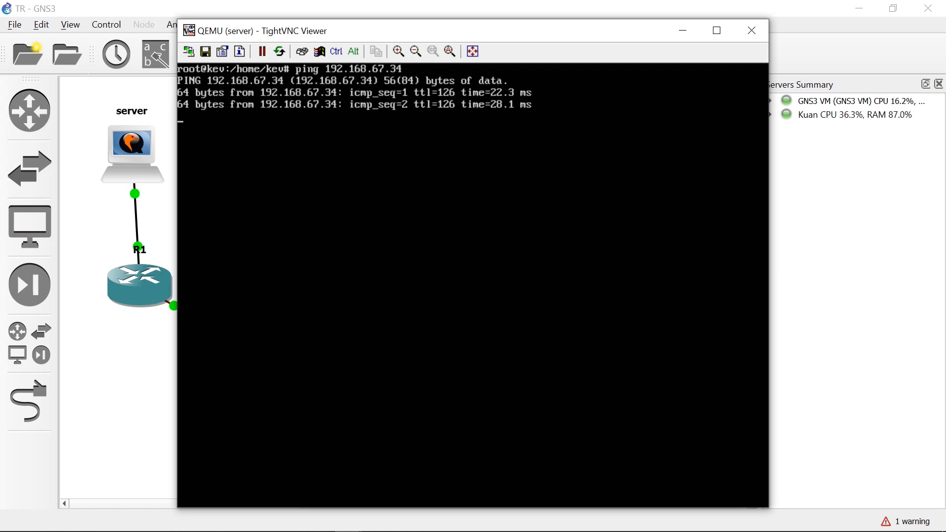
{"action": "key", "text": "ctrl+c"}
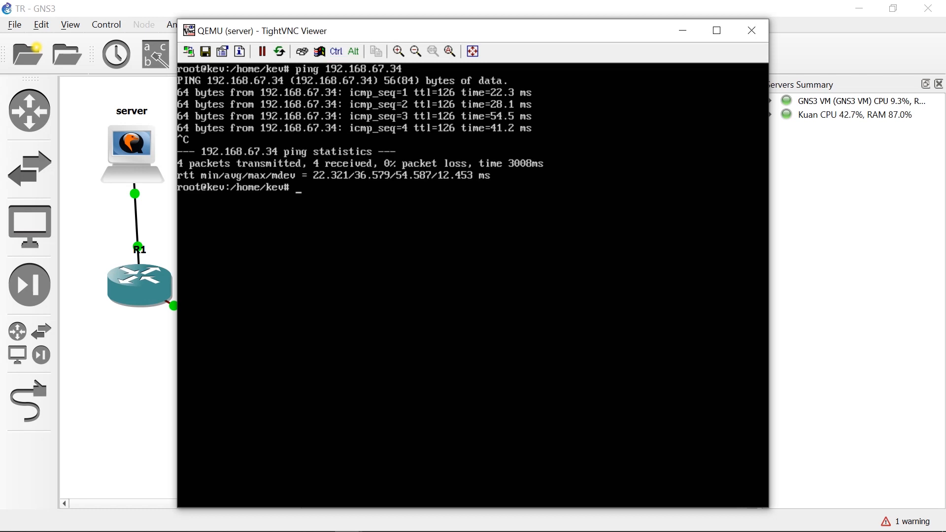
Return to the windows-1 console, close its command prompt and open Internet Explorer, dismissing the Internet Explorer 8 setup.
{"action": "left_click", "coordinate": [683, 31]}
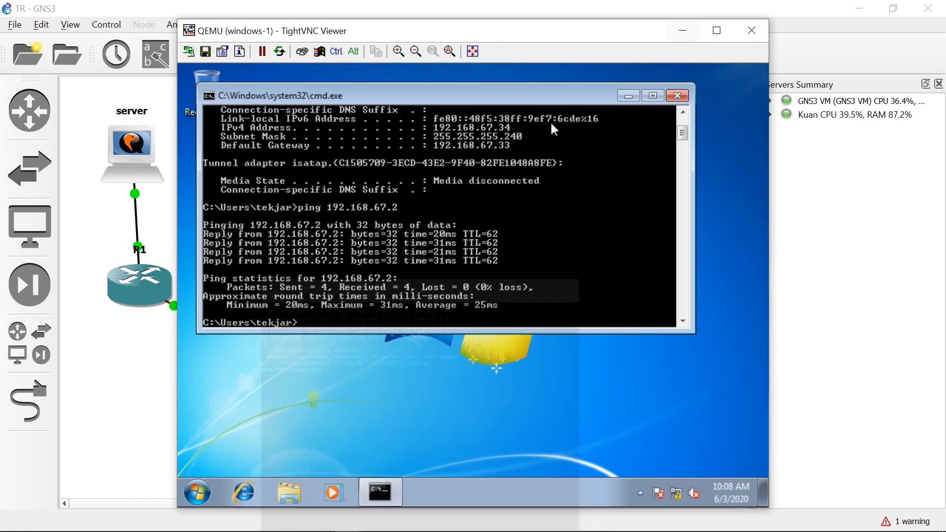
{"action": "left_click", "coordinate": [678, 96]}
{"action": "left_click", "coordinate": [246, 494]}
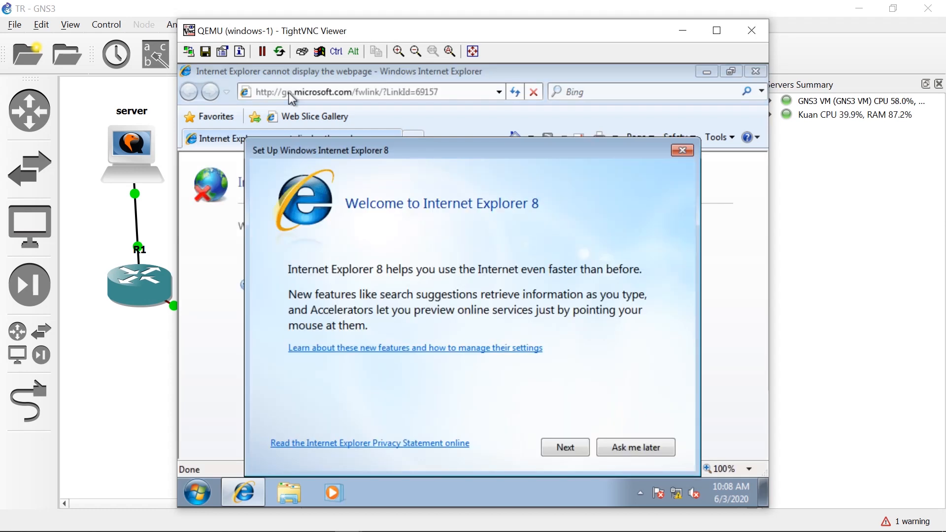
{"action": "left_click", "coordinate": [683, 150]}
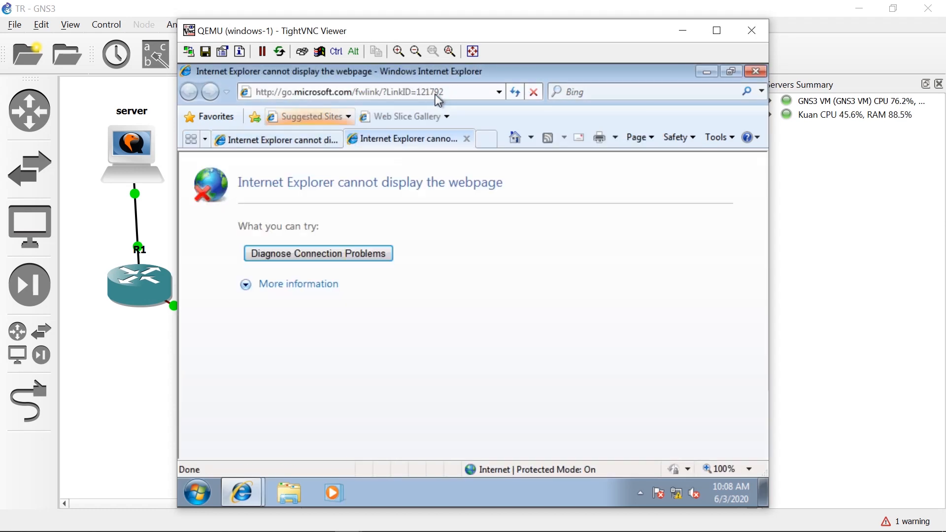
Load trtekjar.com in Internet Explorer on windows-1 and close the other browser tab.
{"action": "left_click", "coordinate": [436, 94]}
{"action": "type", "text": "t"}
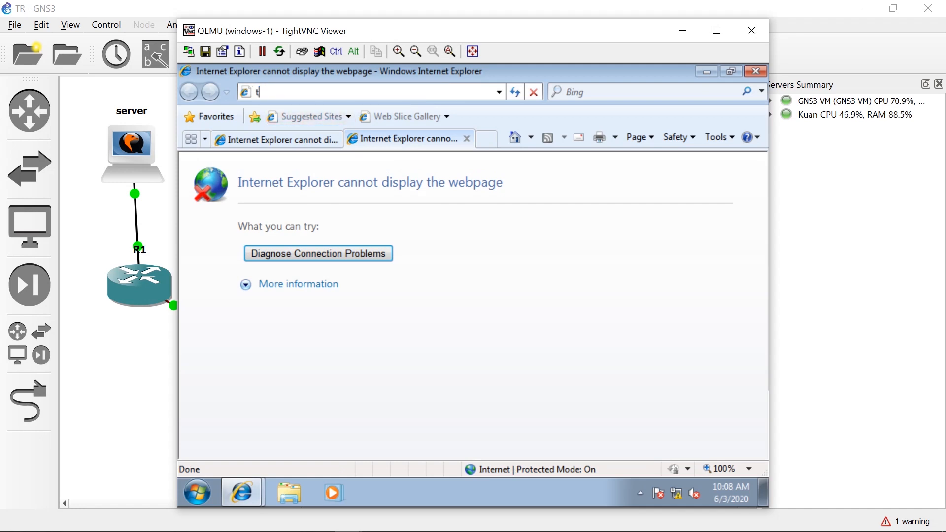
{"action": "type", "text": "rtekjar.com"}
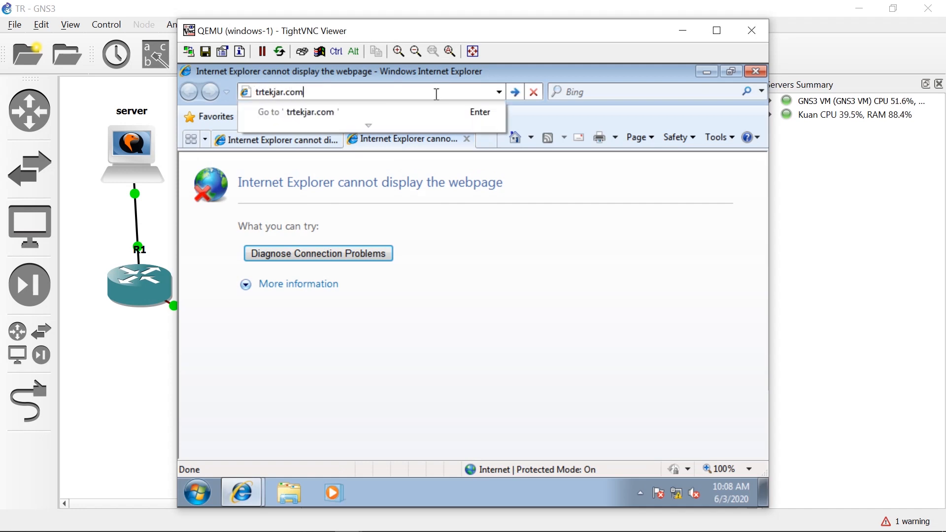
{"action": "key", "text": "Return"}
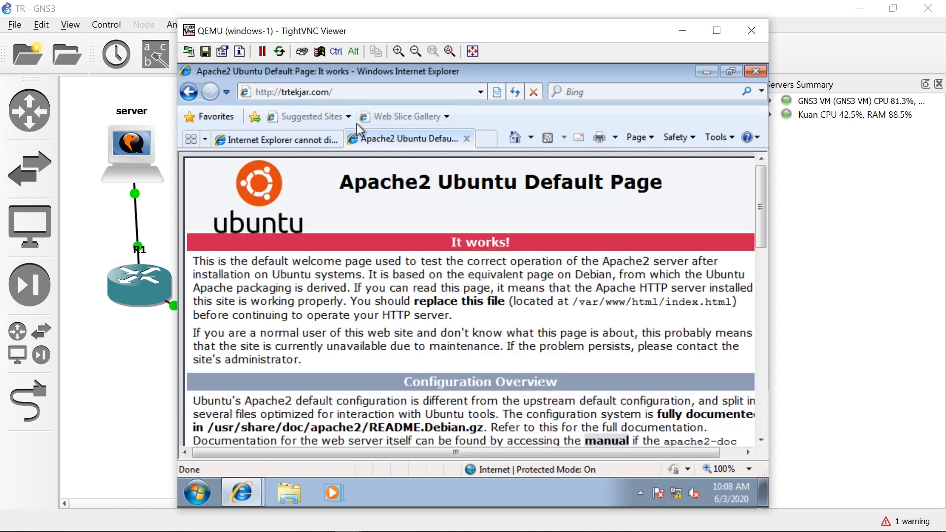
{"action": "left_click", "coordinate": [332, 140]}
{"action": "left_click", "coordinate": [334, 140]}
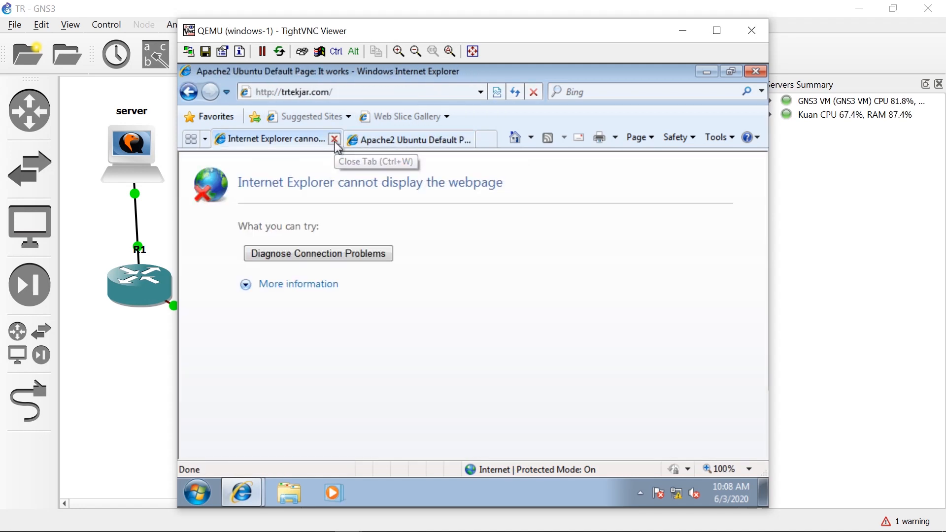
{"action": "left_click", "coordinate": [351, 92]}
{"action": "left_click", "coordinate": [350, 92]}
{"action": "type", "text": "php"}
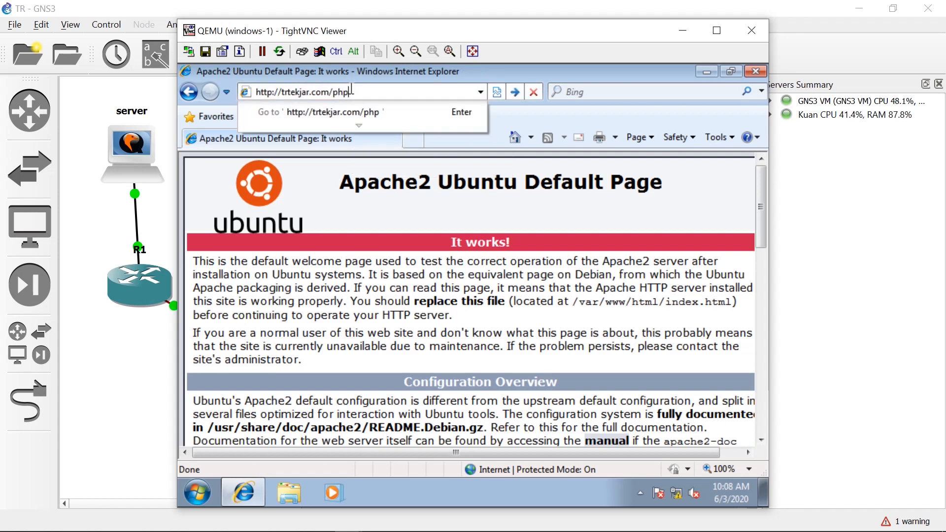
{"action": "type", "text": "myadmin"}
{"action": "key", "text": "Return"}
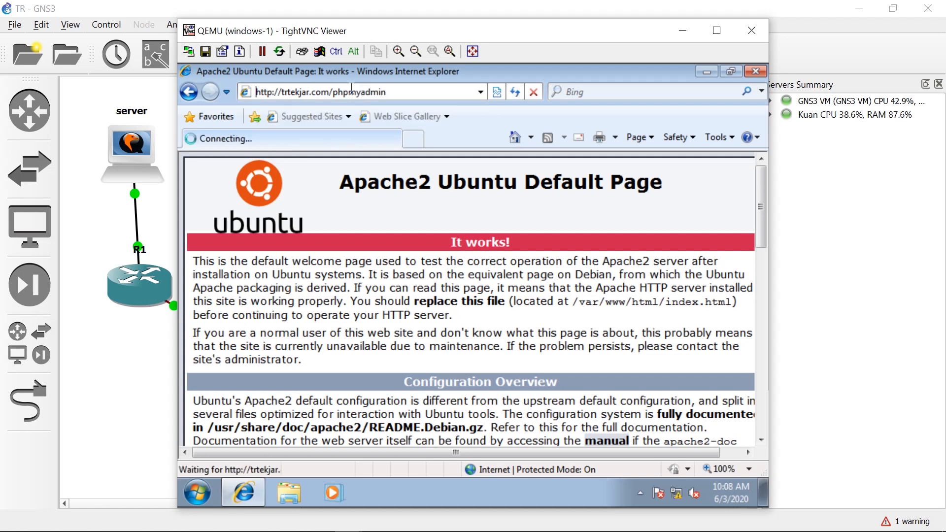
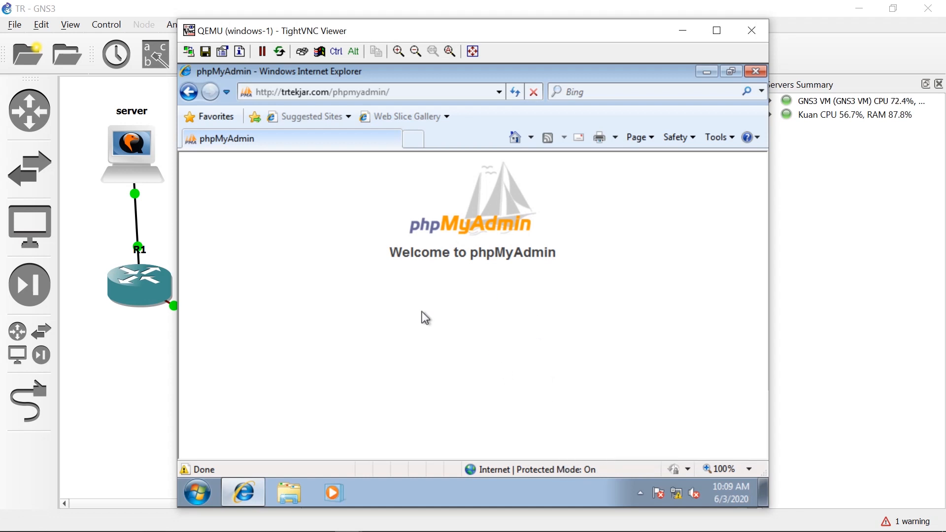
{"action": "left_click", "coordinate": [397, 93]}
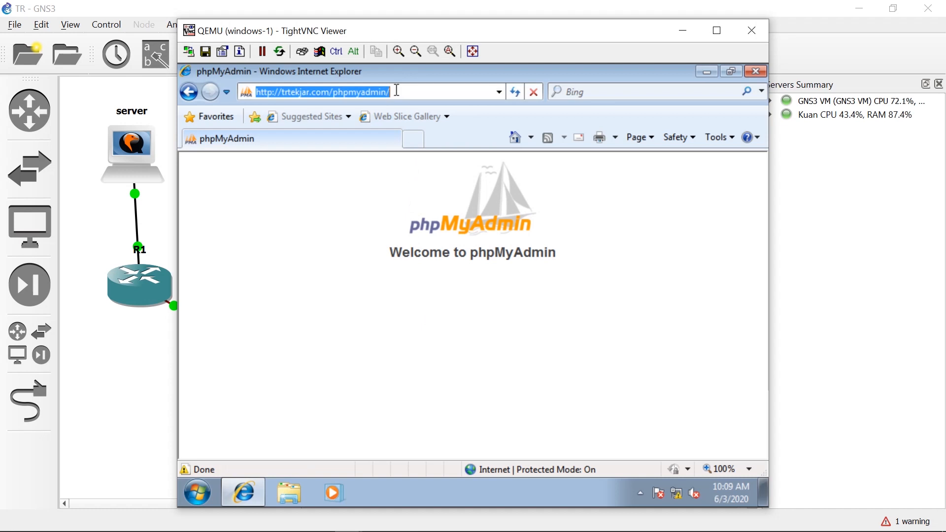
{"action": "left_click", "coordinate": [396, 91]}
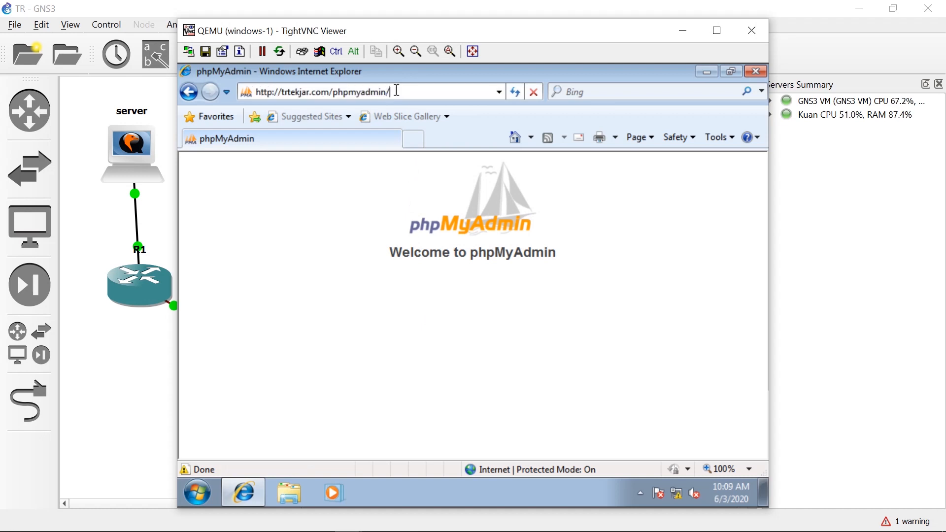
{"action": "key", "text": "BackSpace"}
{"action": "key", "text": "BackSpace"}
{"action": "key", "text": "BackSpace"}
{"action": "key", "text": "BackSpace"}
{"action": "key", "text": "BackSpace"}
{"action": "key", "text": "BackSpace"}
{"action": "key", "text": "BackSpace"}
{"action": "key", "text": "BackSpace"}
{"action": "key", "text": "BackSpace"}
{"action": "key", "text": "BackSpace"}
{"action": "key", "text": "BackSpace"}
{"action": "key", "text": "BackSpace"}
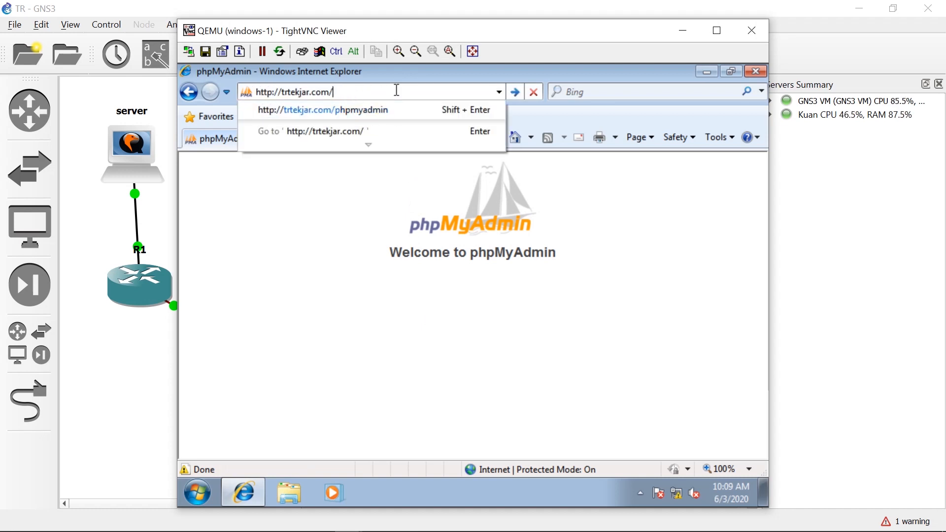
{"action": "key", "text": "Left"}
{"action": "key", "text": "Left"}
{"action": "key", "text": "Left"}
{"action": "key", "text": "Left"}
{"action": "key", "text": "Left"}
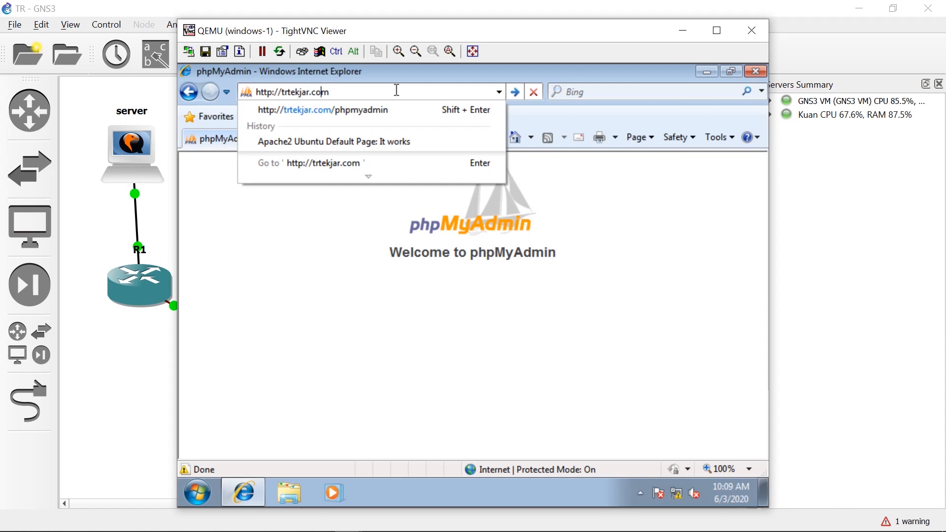
{"action": "key", "text": "Left"}
{"action": "key", "text": "Left"}
{"action": "key", "text": "Left"}
{"action": "type", "text": "s"}
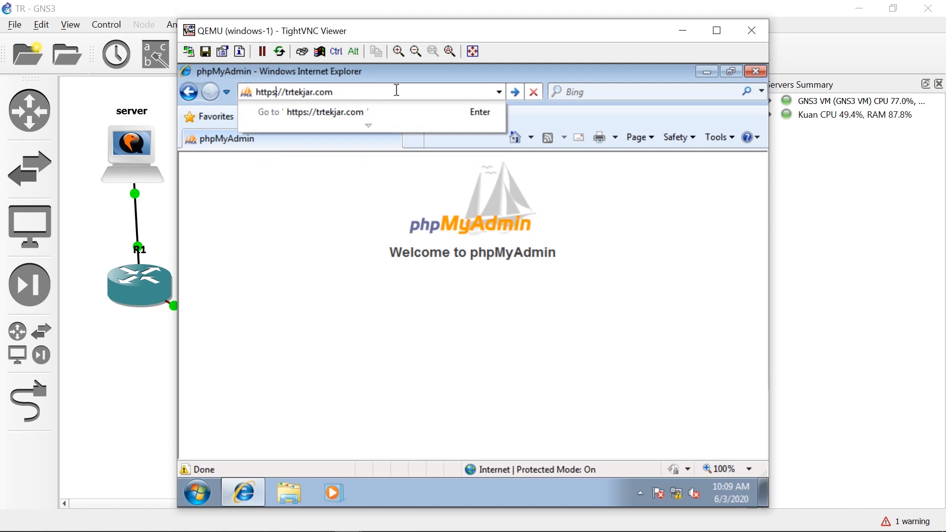
{"action": "key", "text": "Return"}
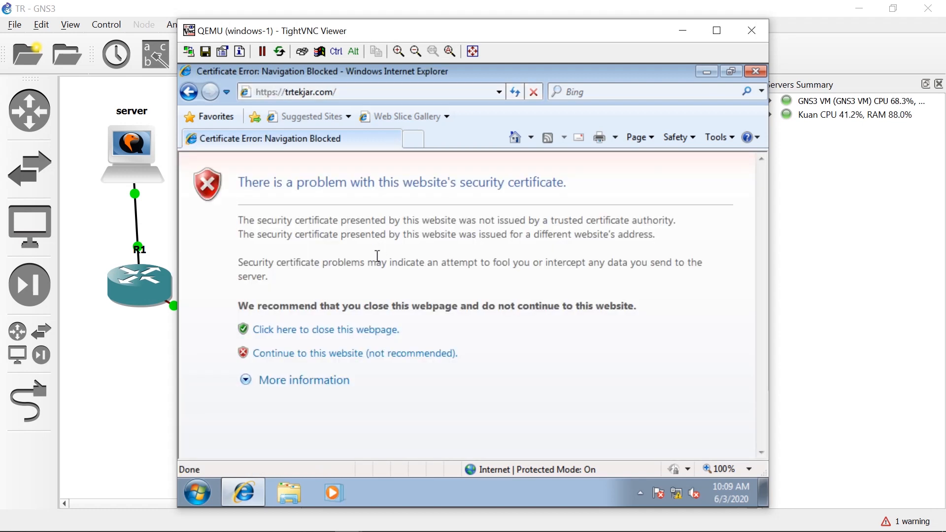
{"action": "left_click", "coordinate": [377, 357]}
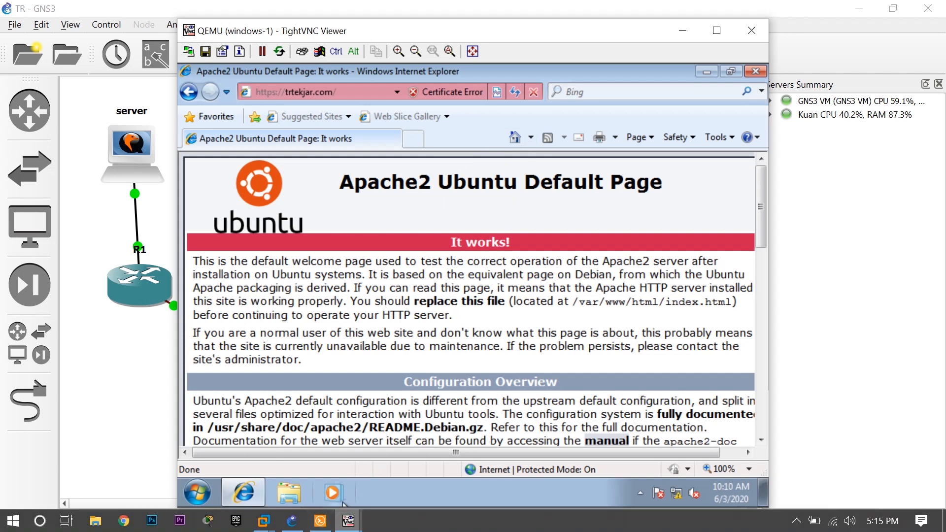
Switch to the desktop-1 console, open a terminal and display the network interface configuration with ifconfig.
{"action": "mouse_move", "coordinate": [348, 521]}
{"action": "left_click", "coordinate": [466, 460]}
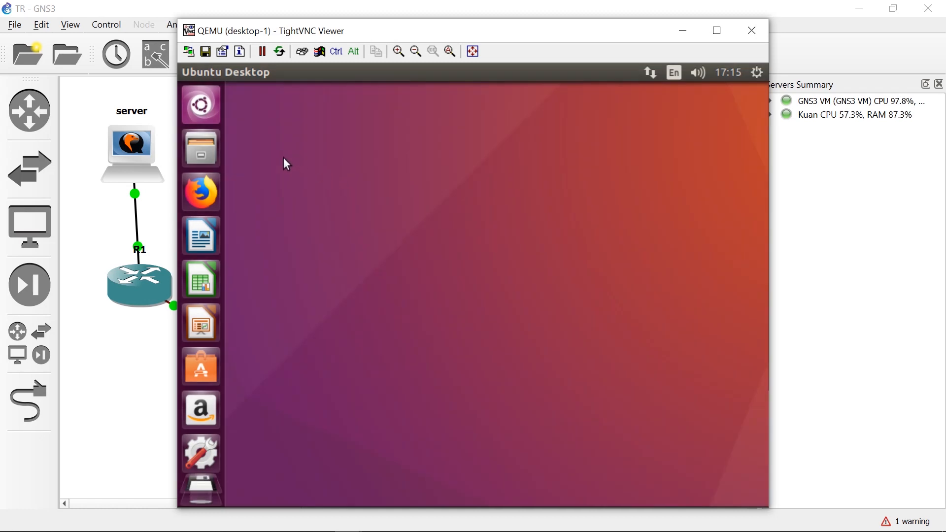
{"action": "key", "text": "ctrl+alt"}
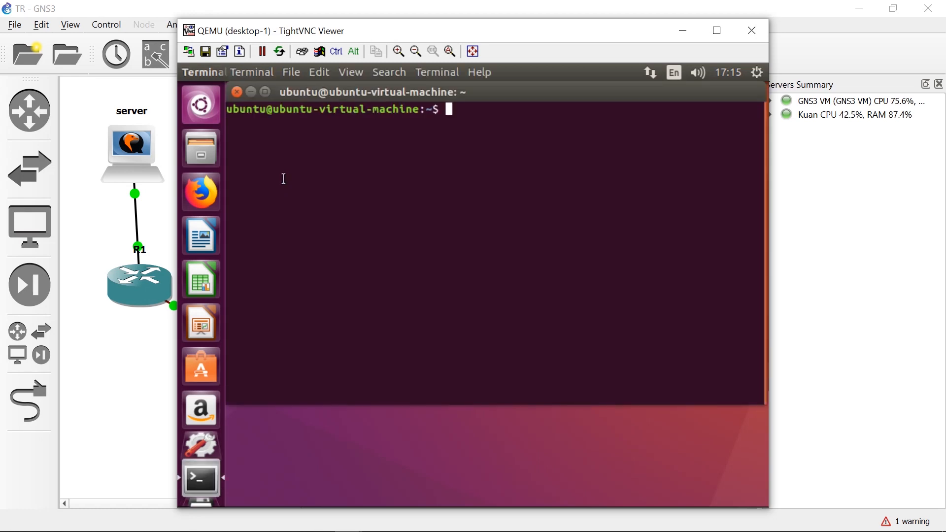
{"action": "type", "text": "ifconfig"}
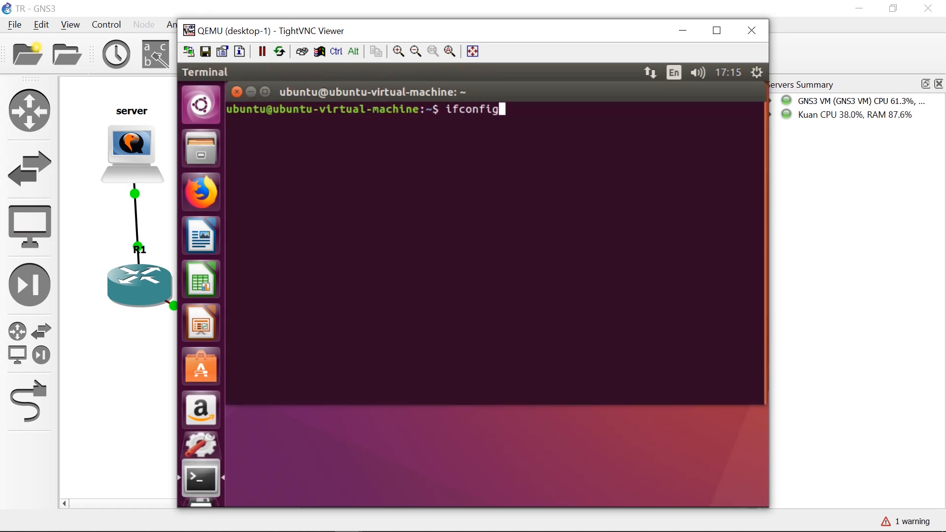
{"action": "key", "text": "Return"}
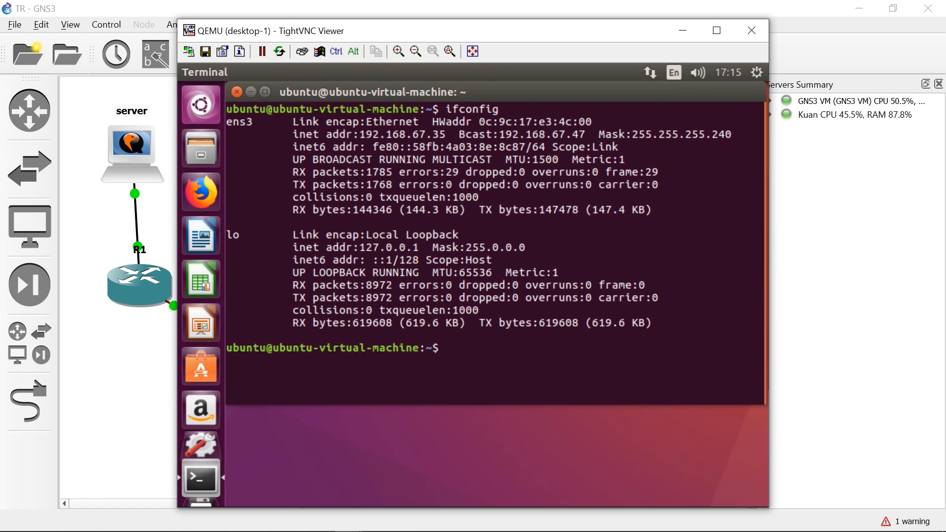
Ping windows-1 at 192.168.67.34 from the desktop-1 terminal, stopping the ping after a few replies.
{"action": "type", "text": "ping 192.168.67."}
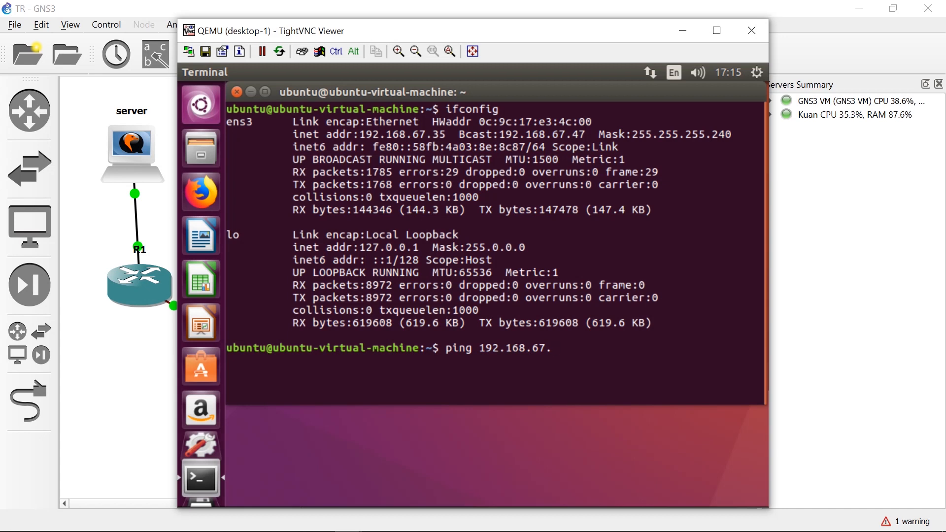
{"action": "type", "text": "34"}
{"action": "key", "text": "Return"}
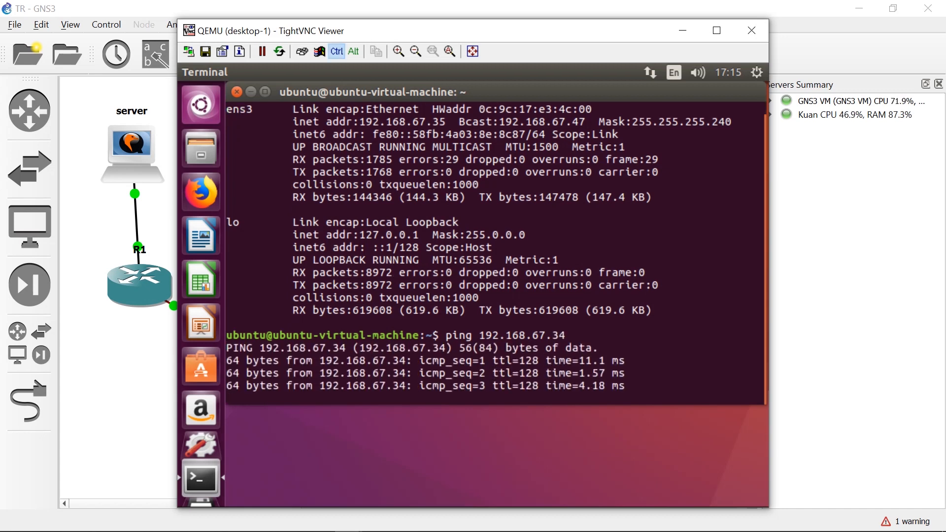
{"action": "key", "text": "ctrl+c"}
Ping the server at 192.168.67.2 from the desktop-1 terminal, stopping the ping after a few replies.
{"action": "key", "text": "Up"}
{"action": "key", "text": "BackSpace"}
{"action": "key", "text": "BackSpace"}
{"action": "type", "text": "2"}
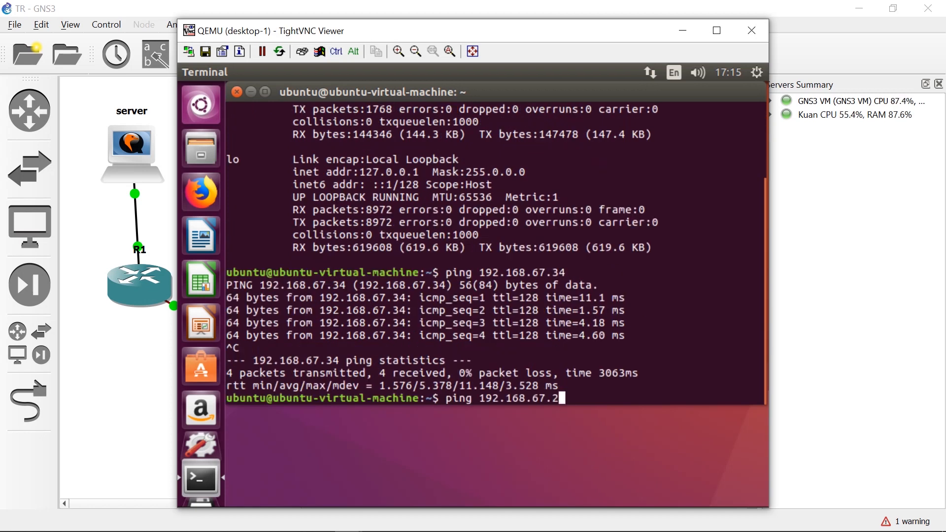
{"action": "key", "text": "Return"}
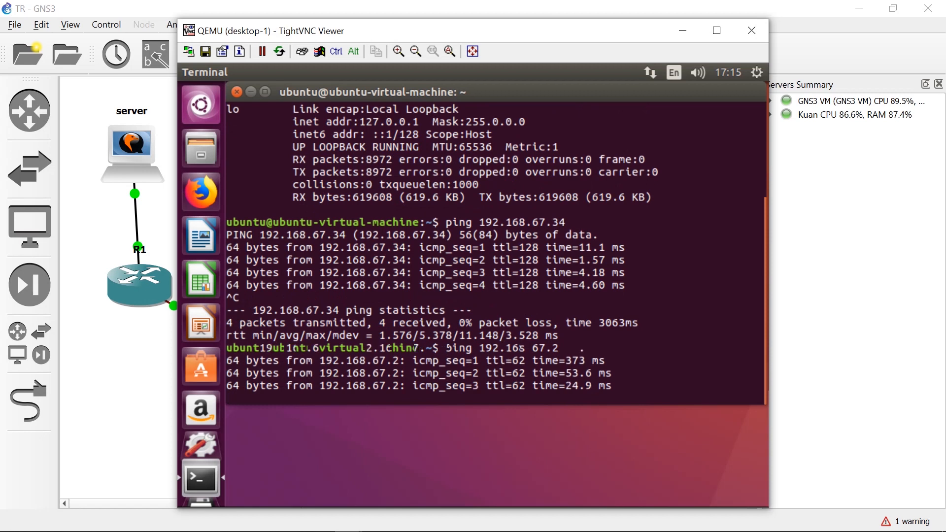
{"action": "key", "text": "ctrl+c"}
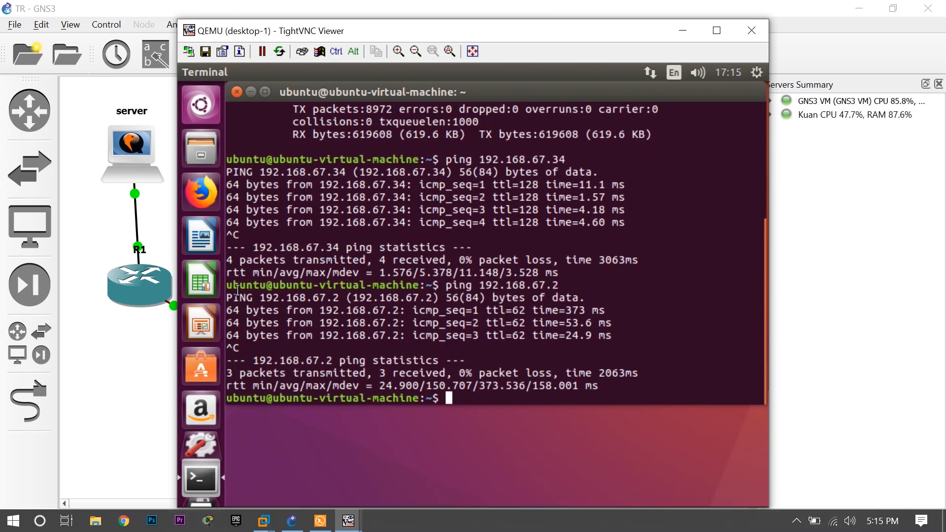
Switch to the server console and ping desktop-1 at 192.168.67.35, stopping the ping after a couple of replies.
{"action": "left_click", "coordinate": [349, 521]}
{"action": "left_click", "coordinate": [230, 449]}
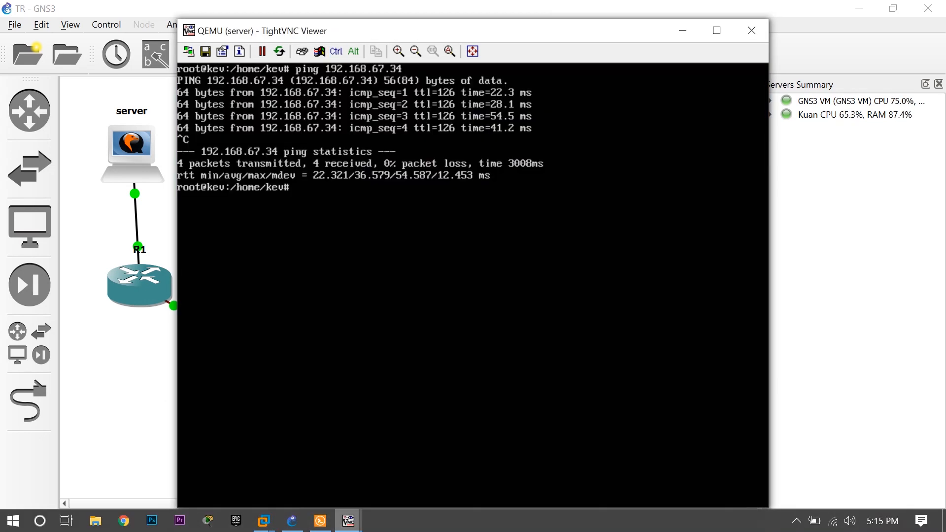
{"action": "key", "text": "Up"}
{"action": "key", "text": "BackSpace"}
{"action": "key", "text": "BackSpace"}
{"action": "type", "text": "35"}
{"action": "key", "text": "Return"}
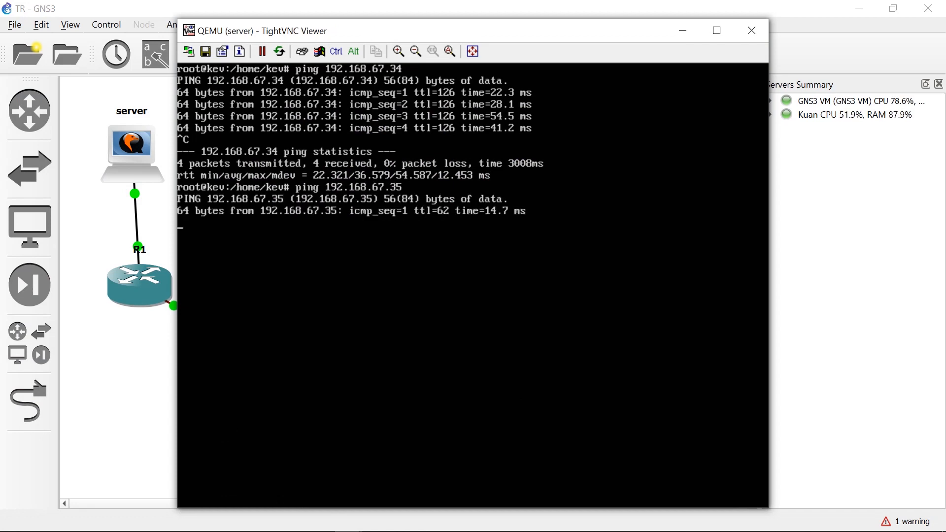
{"action": "key", "text": "ctrl+c"}
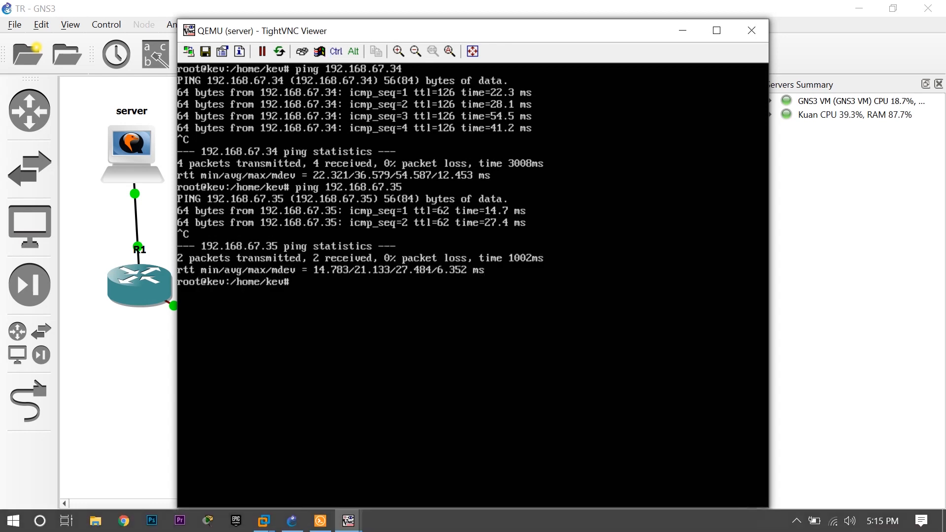
Return to the desktop-1 console, open the Files manager and connect to the server address smb://trtekjar.com.
{"action": "mouse_move", "coordinate": [349, 520]}
{"action": "left_click", "coordinate": [448, 458]}
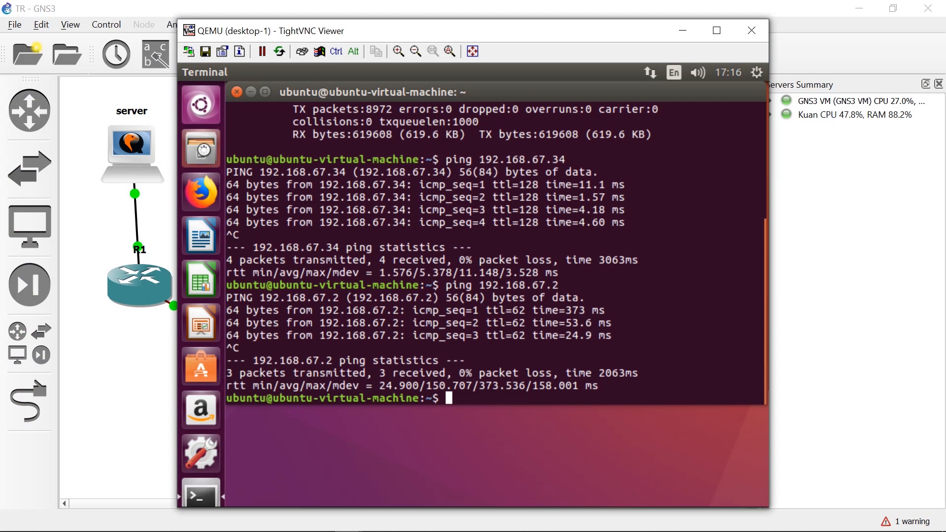
{"action": "left_click", "coordinate": [220, 155]}
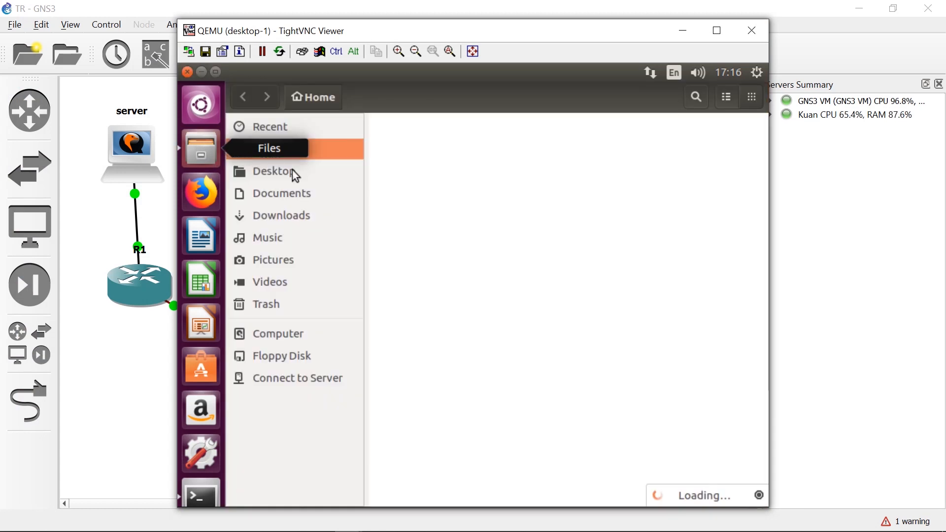
{"action": "left_click", "coordinate": [310, 384]}
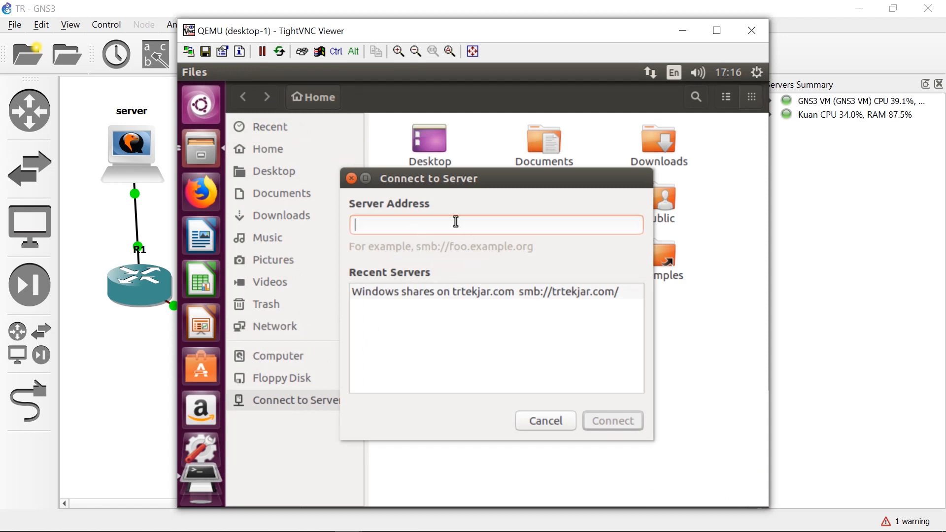
{"action": "type", "text": "smb://trtekjar.com"}
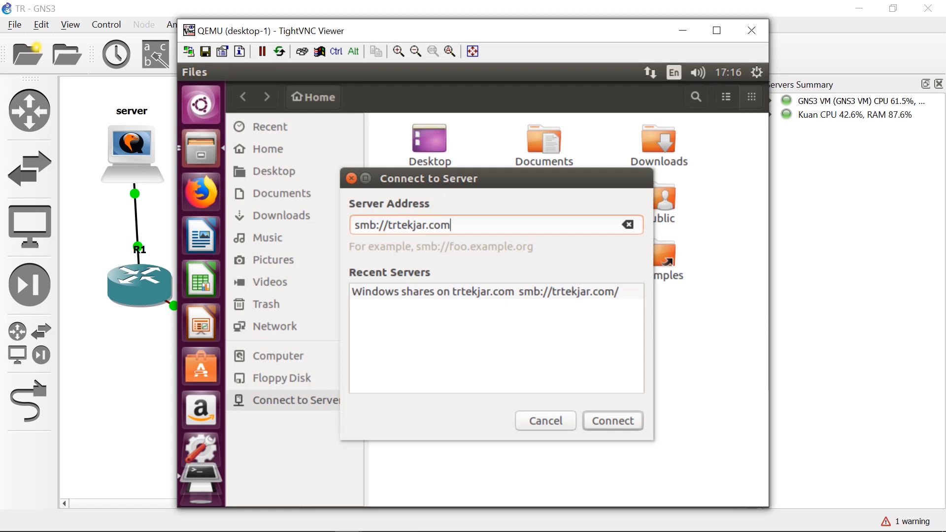
{"action": "key", "text": "Return"}
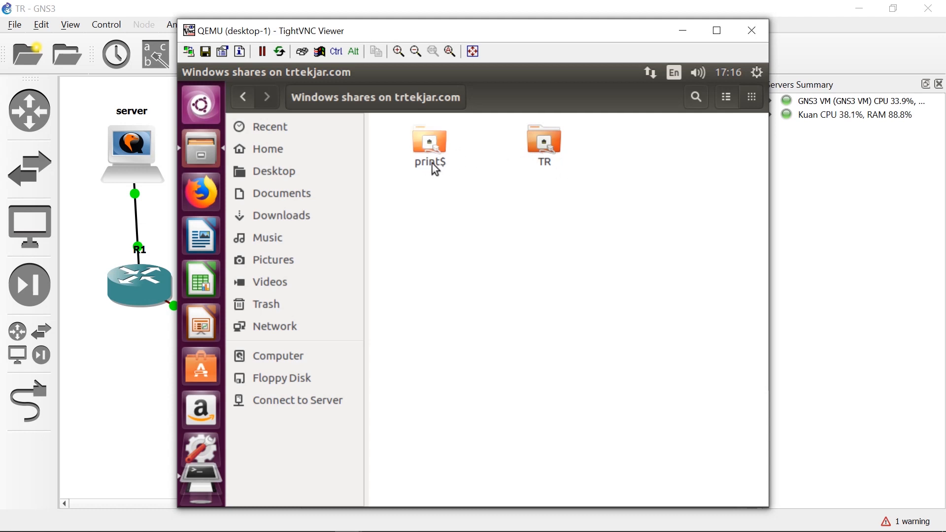
Connect to the TR share as Anonymous and open trtekjar.txt from it.
{"action": "left_click", "coordinate": [543, 141]}
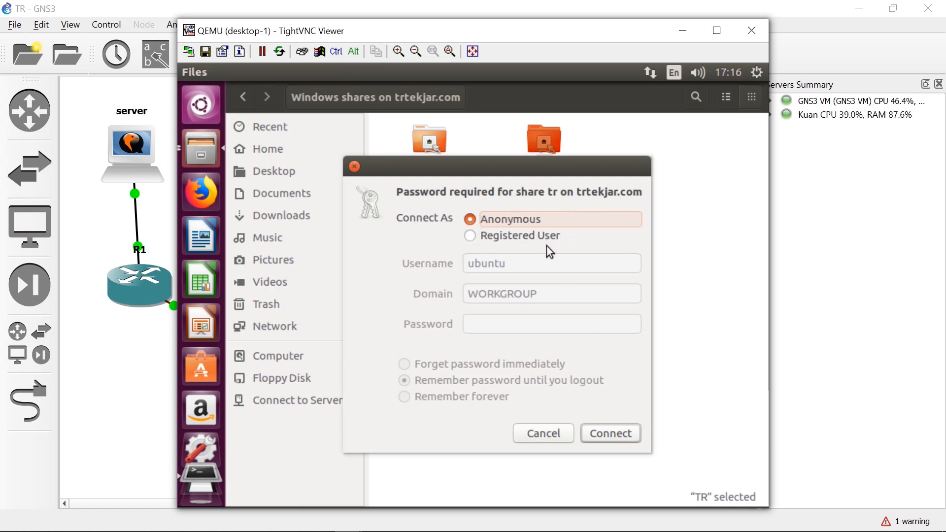
{"action": "left_click", "coordinate": [601, 434]}
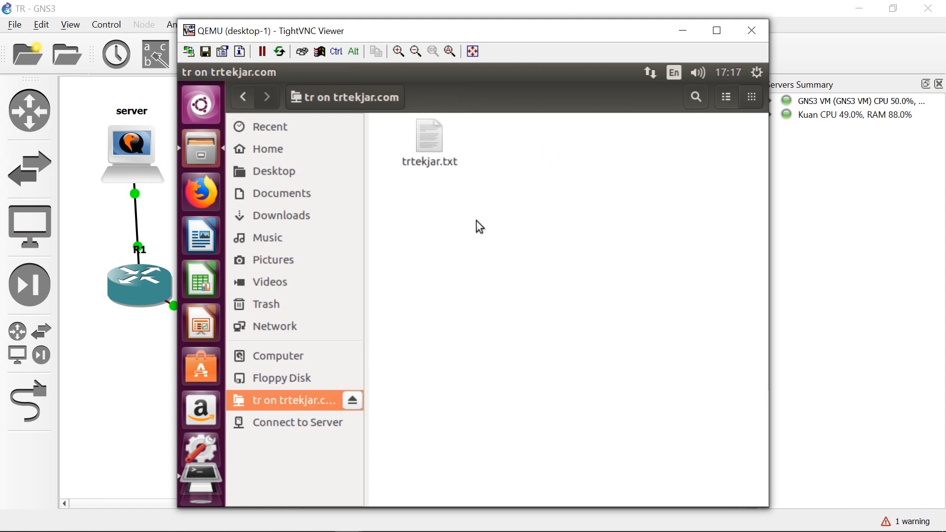
{"action": "double_click", "coordinate": [429, 140]}
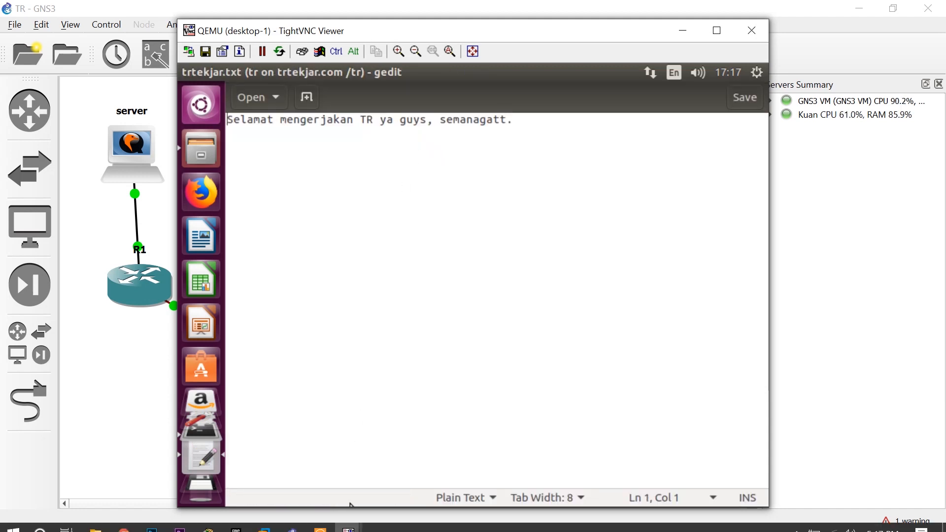
Switch to the server console, change into the asdos directory and list its contents.
{"action": "mouse_move", "coordinate": [348, 521]}
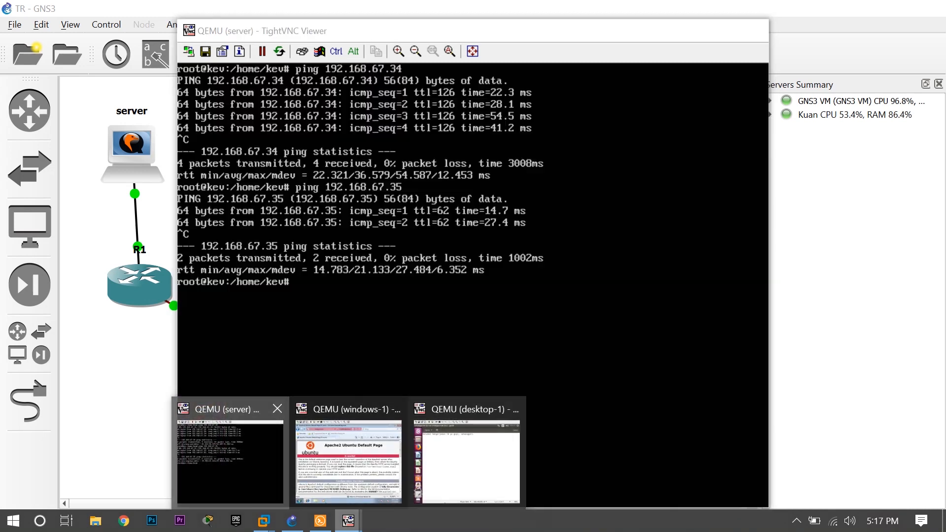
{"action": "left_click", "coordinate": [228, 443]}
{"action": "type", "text": "cd "}
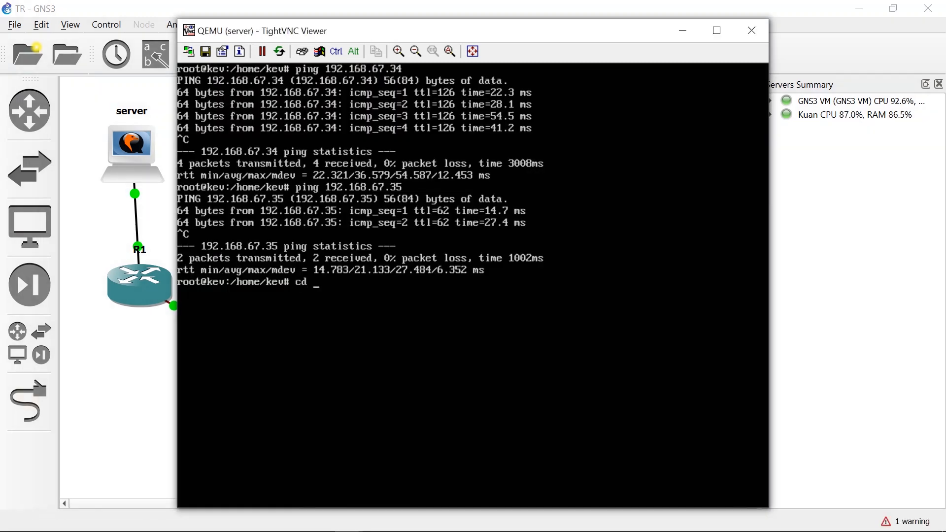
{"action": "type", "text": "as"}
{"action": "key", "text": "Tab"}
{"action": "key", "text": "Return"}
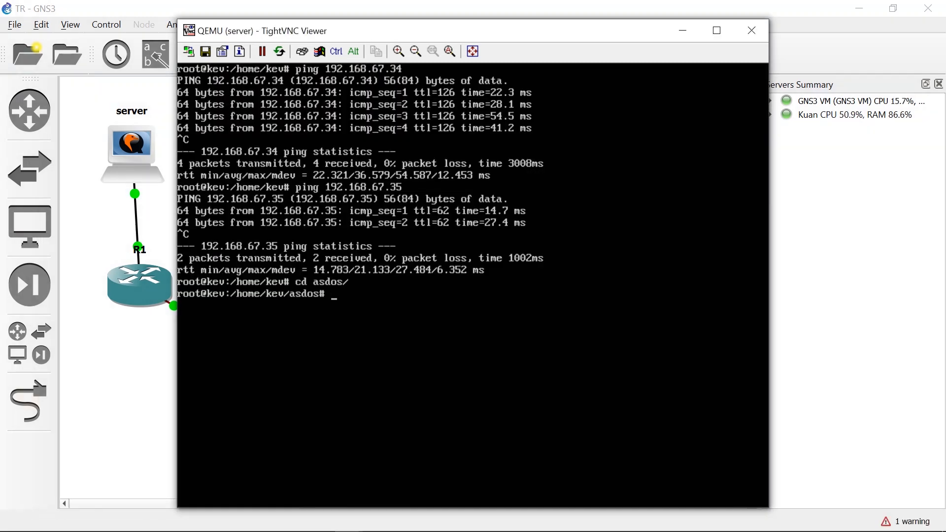
{"action": "type", "text": "ls"}
{"action": "key", "text": "Return"}
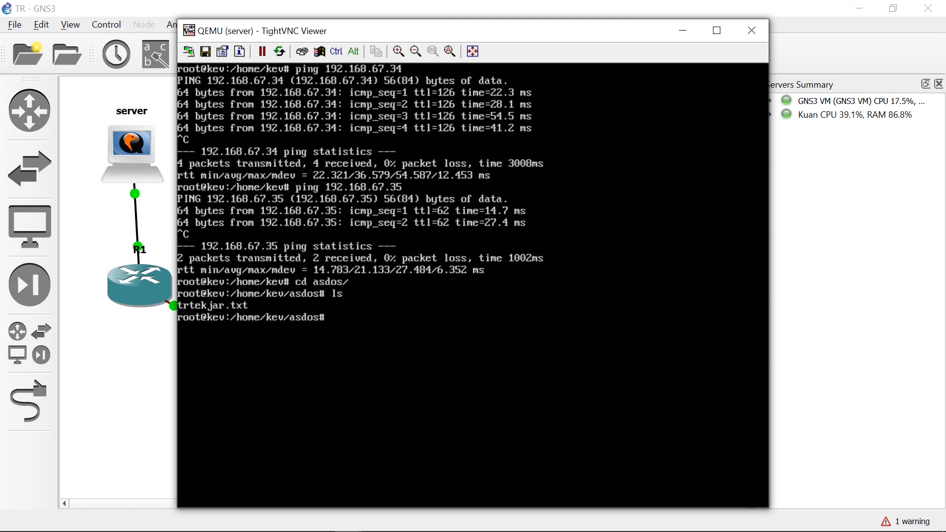
Display the contents of trtekjar.txt on the server with cat.
{"action": "type", "text": "cat trtekjar.txt"}
{"action": "key", "text": "Return"}
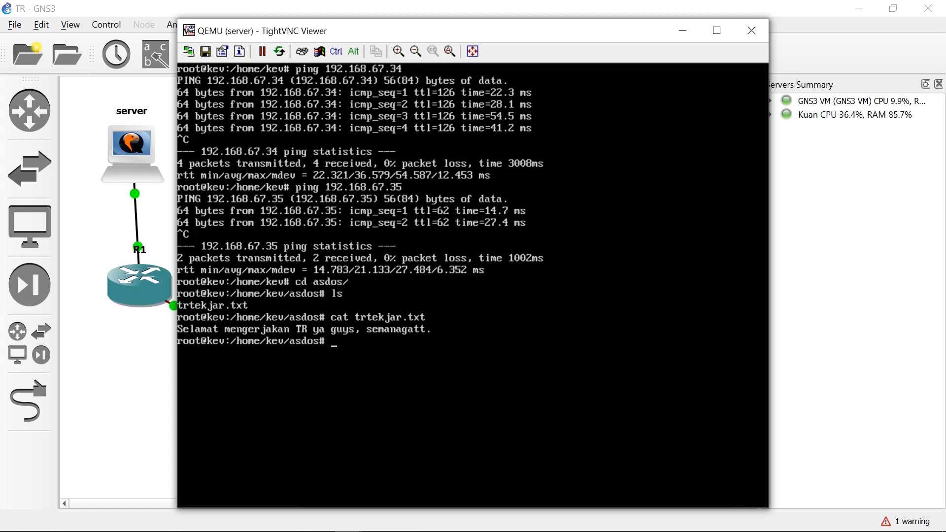
Return to the desktop-1 console and close trtekjar.txt and the file manager window showing the tr share.
{"action": "mouse_move", "coordinate": [348, 529]}
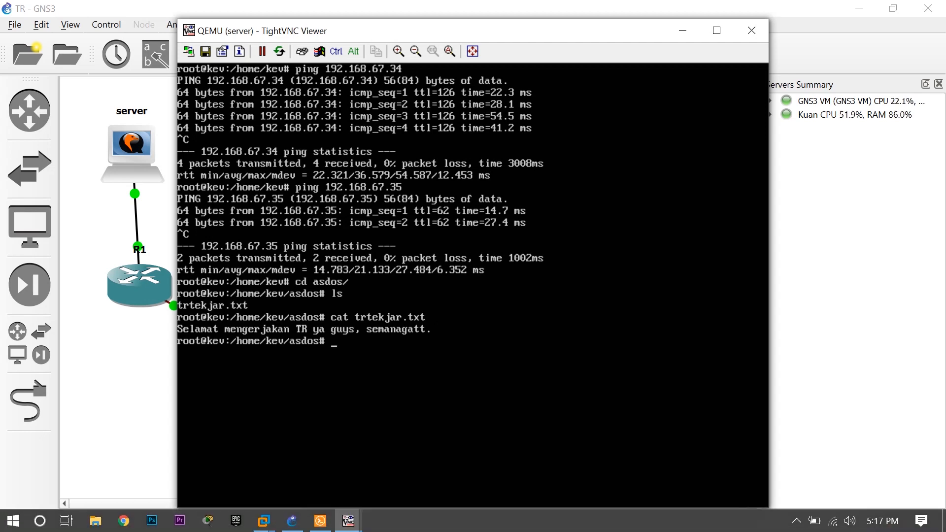
{"action": "left_click", "coordinate": [468, 448]}
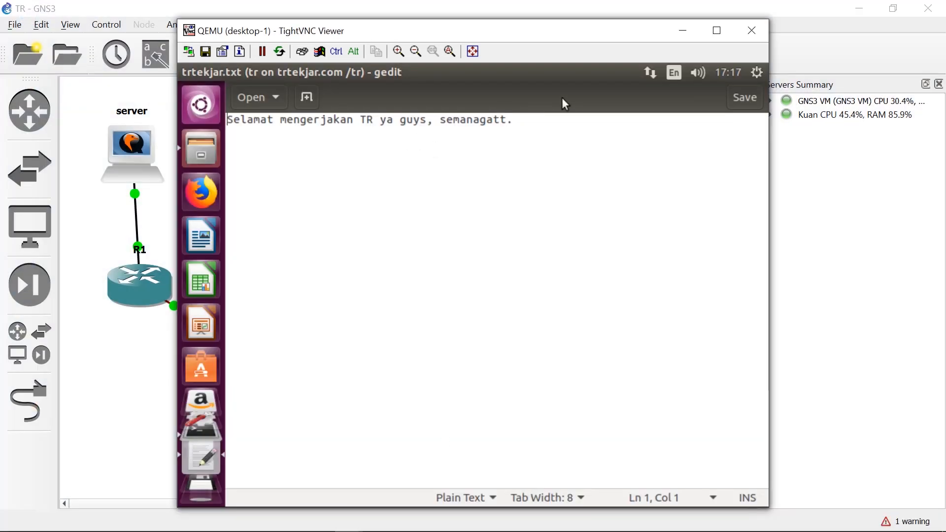
{"action": "mouse_move", "coordinate": [286, 74]}
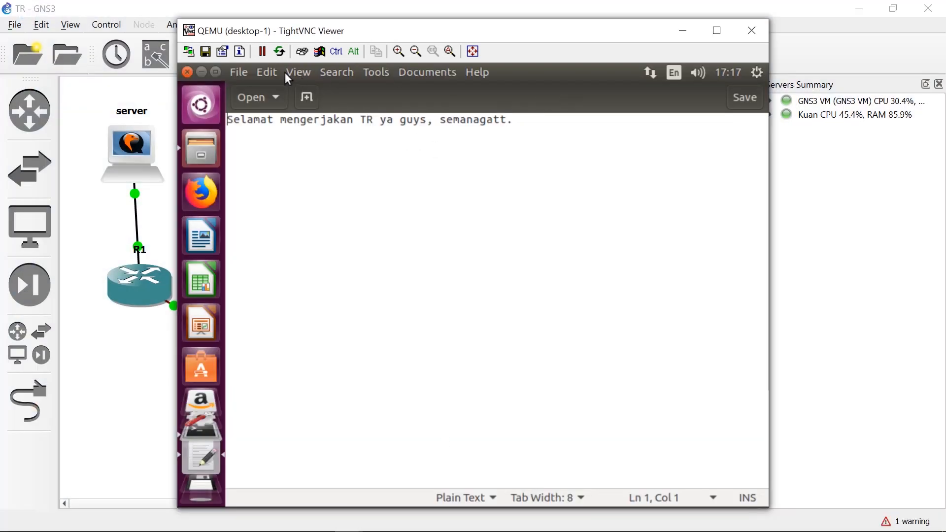
{"action": "left_click", "coordinate": [193, 74]}
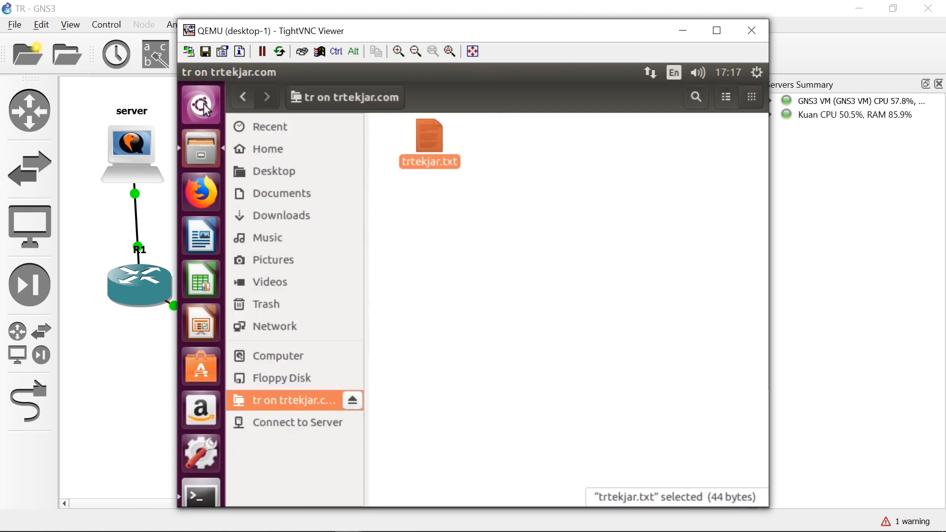
{"action": "left_click", "coordinate": [186, 75]}
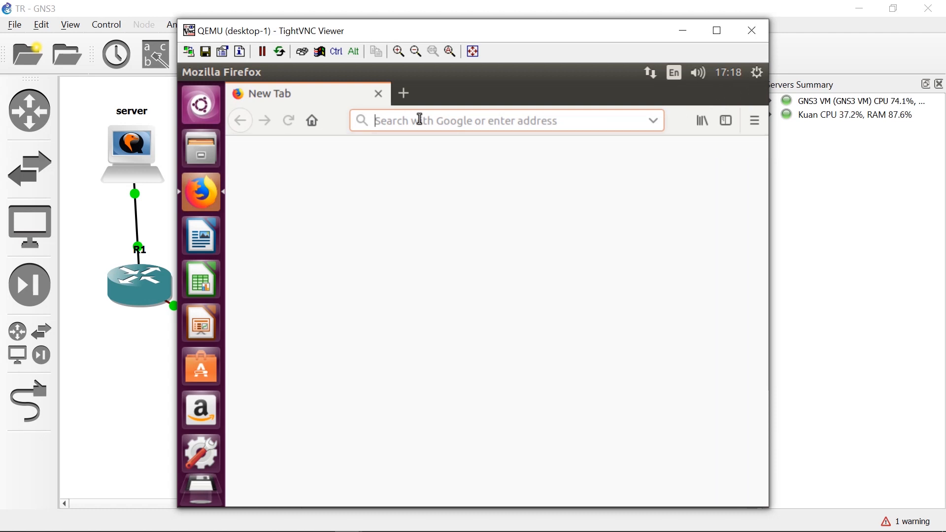
Load trtekjar.com/phpmyadmin in Firefox on desktop-1.
{"action": "type", "text": "trt"}
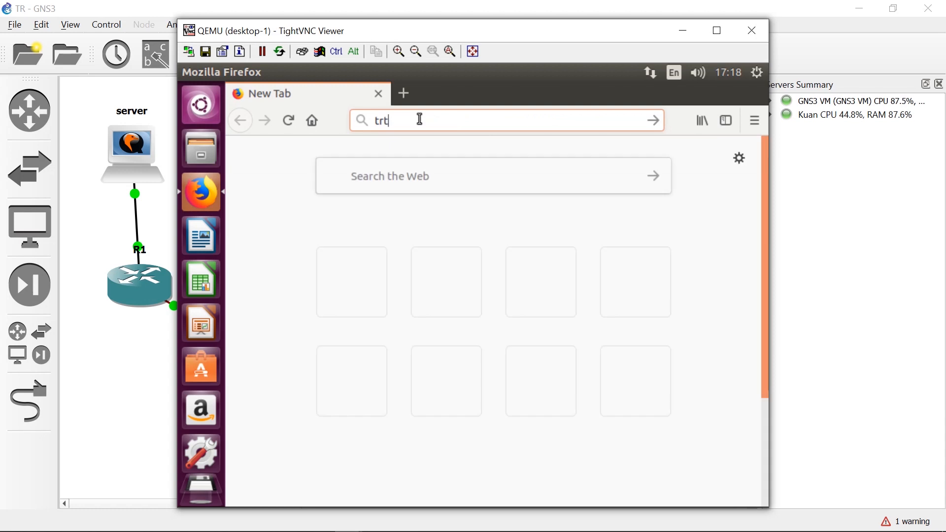
{"action": "type", "text": "ekjar.com"}
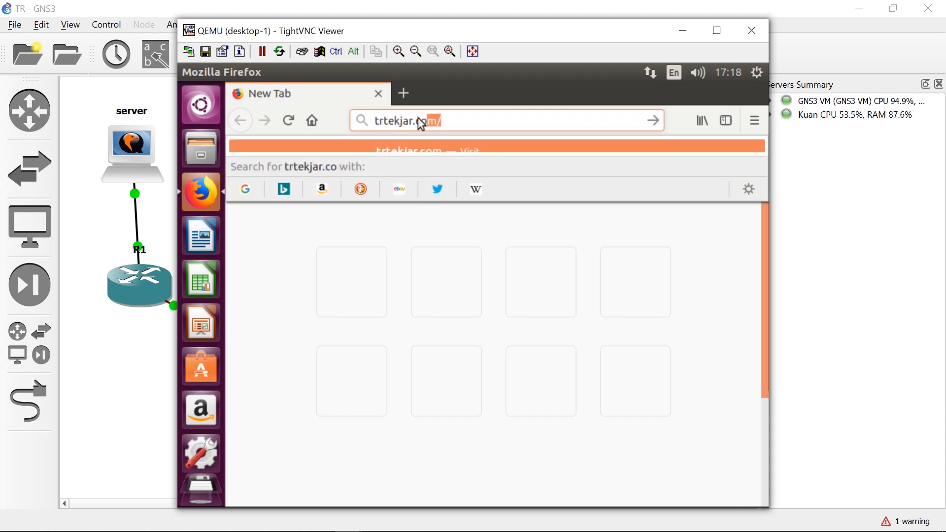
{"action": "type", "text": "/"}
{"action": "key", "text": "Escape"}
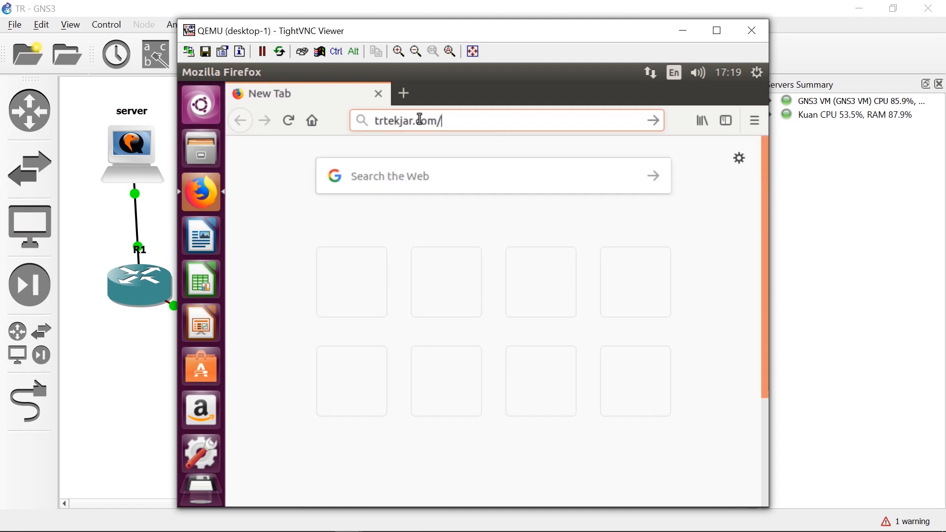
{"action": "type", "text": "pphpmyadmin"}
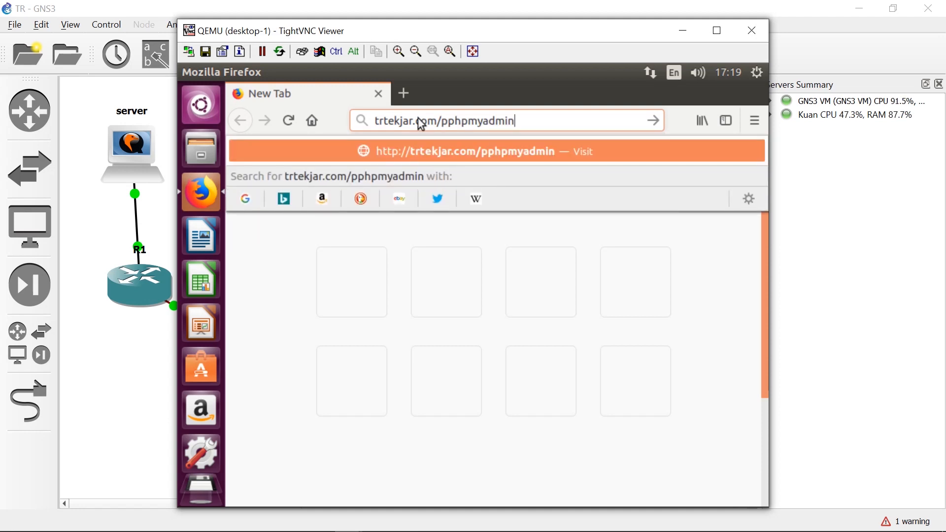
{"action": "key", "text": "Left"}
{"action": "key", "text": "Left"}
{"action": "key", "text": "Left"}
{"action": "key", "text": "Left"}
{"action": "key", "text": "Left"}
{"action": "key", "text": "Left"}
{"action": "key", "text": "Left"}
{"action": "key", "text": "Left"}
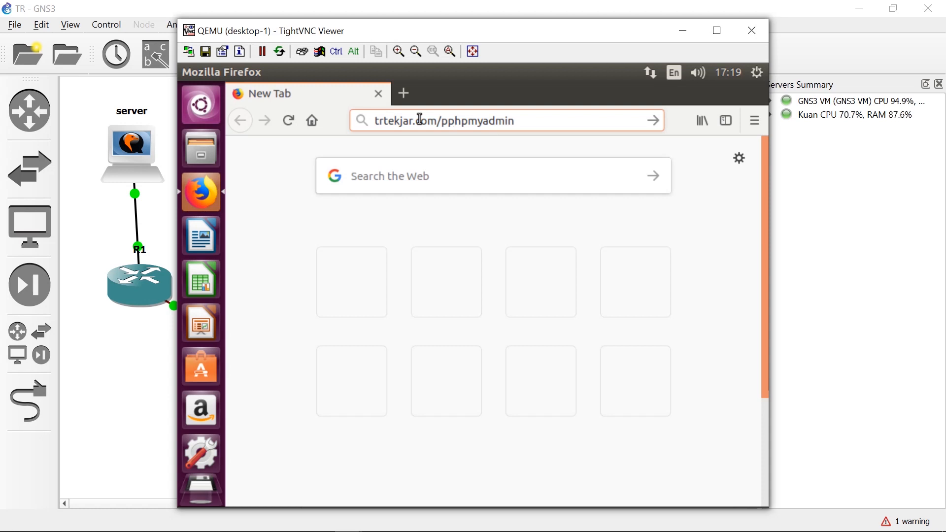
{"action": "key", "text": "Delete"}
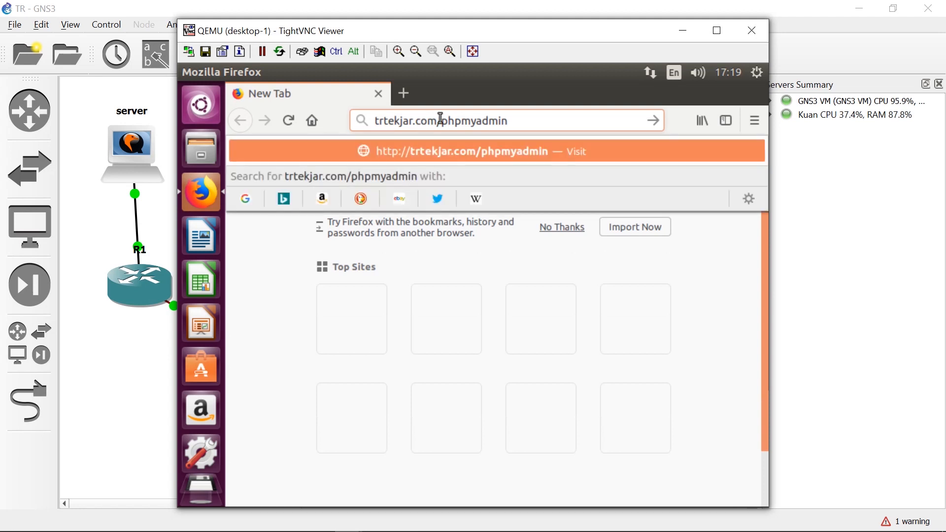
{"action": "left_click", "coordinate": [531, 94]}
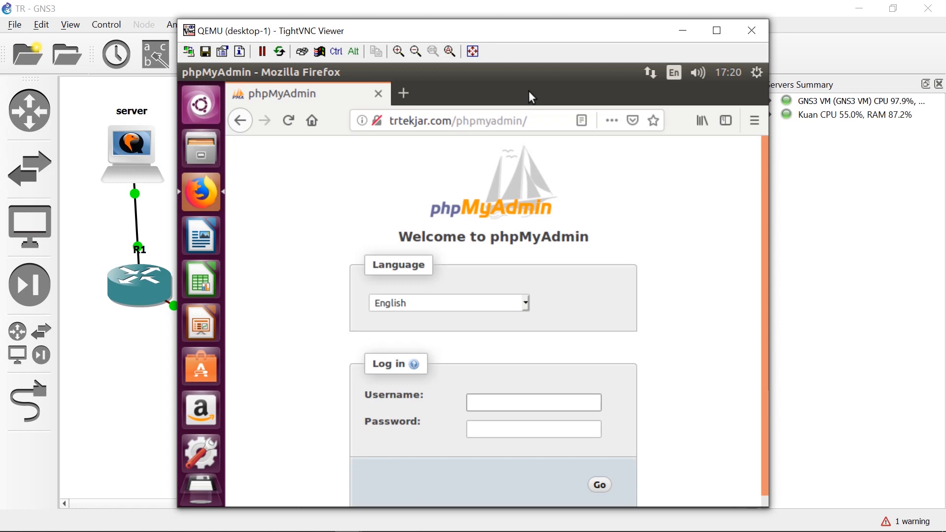
Enter root as the username in the phpMyAdmin login form.
{"action": "left_click", "coordinate": [497, 407]}
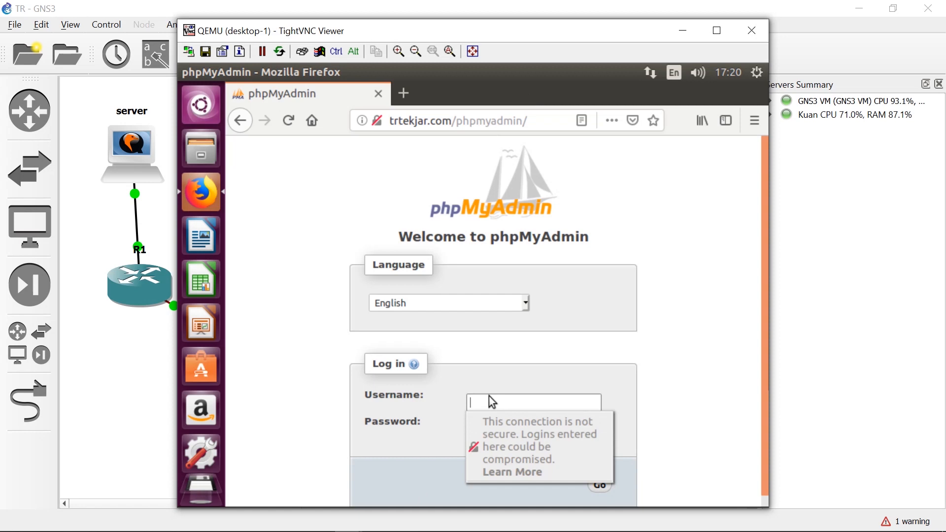
{"action": "left_click", "coordinate": [490, 396]}
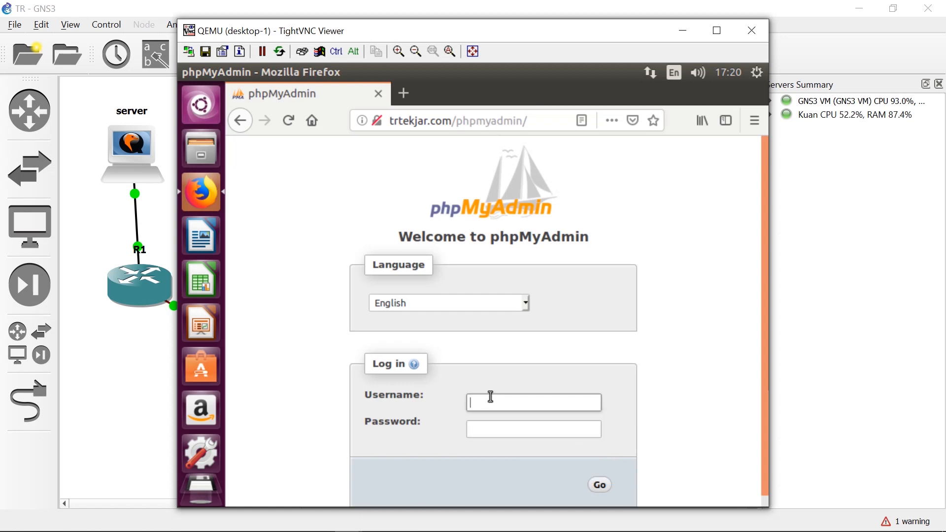
{"action": "type", "text": "adm"}
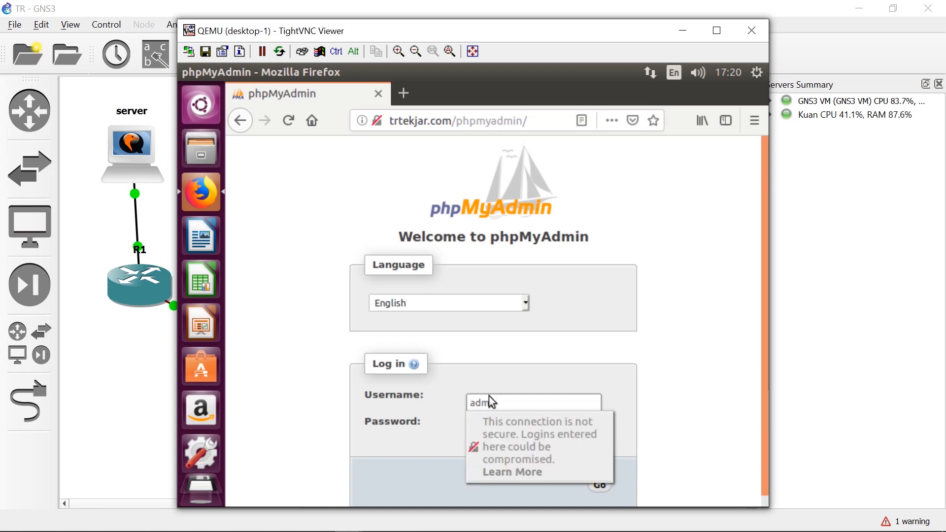
{"action": "type", "text": "i"}
{"action": "key", "text": "BackSpace"}
{"action": "key", "text": "BackSpace"}
{"action": "key", "text": "BackSpace"}
{"action": "key", "text": "BackSpace"}
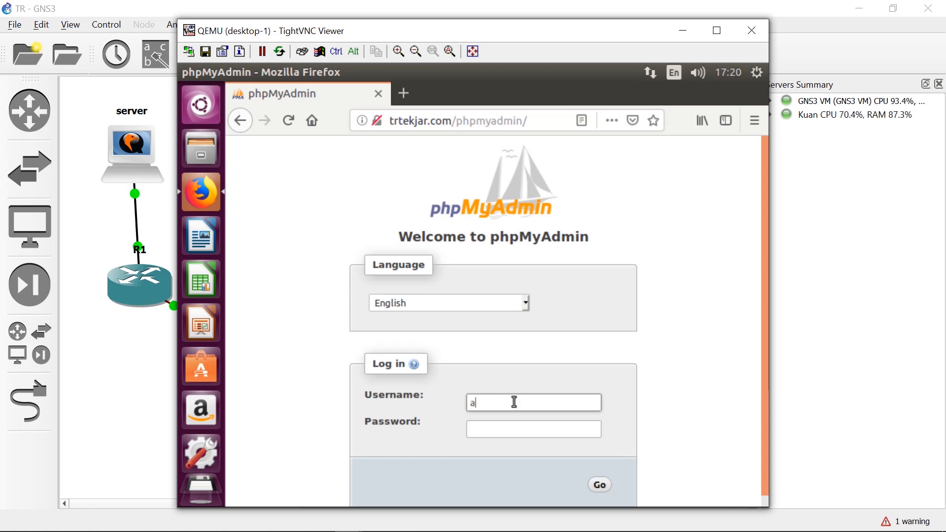
{"action": "type", "text": "root"}
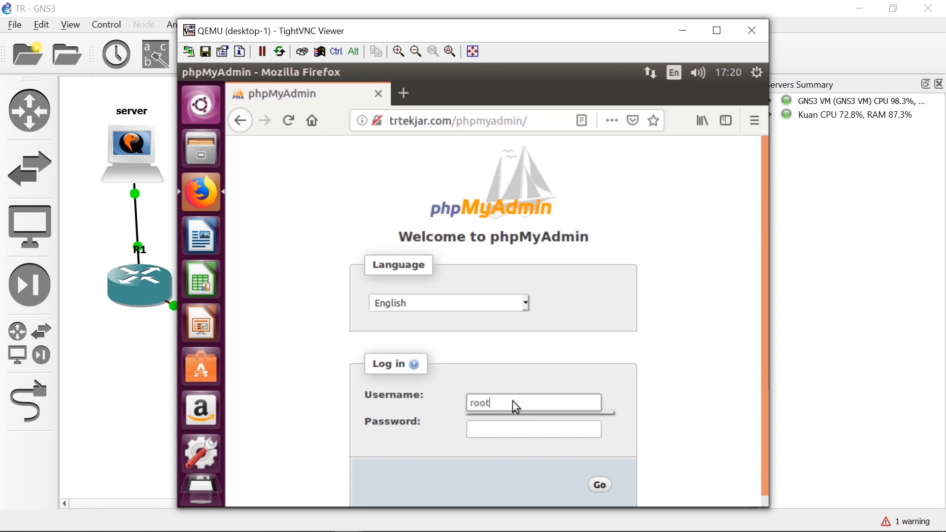
Enter the account password, log in to phpMyAdmin and decline saving the login in Firefox.
{"action": "key", "text": "Tab"}
{"action": "type", "text": "•••••"}
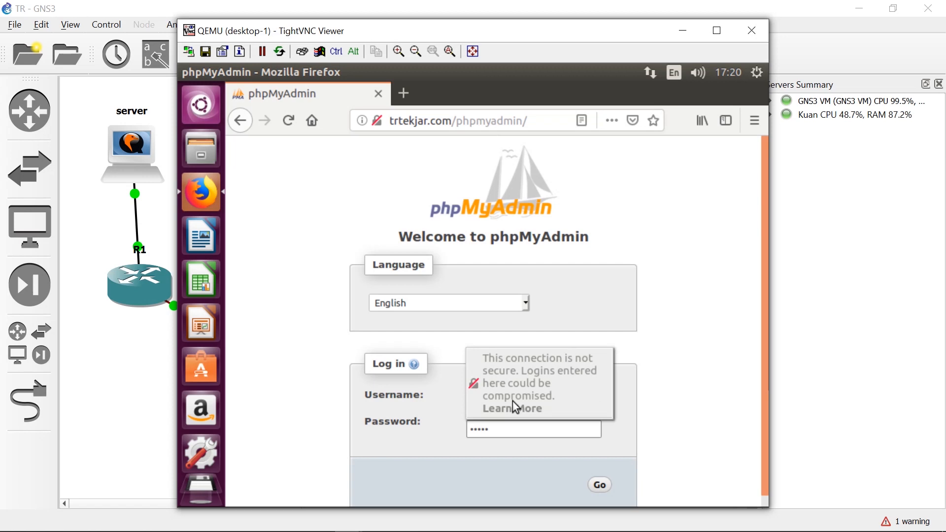
{"action": "key", "text": "Return"}
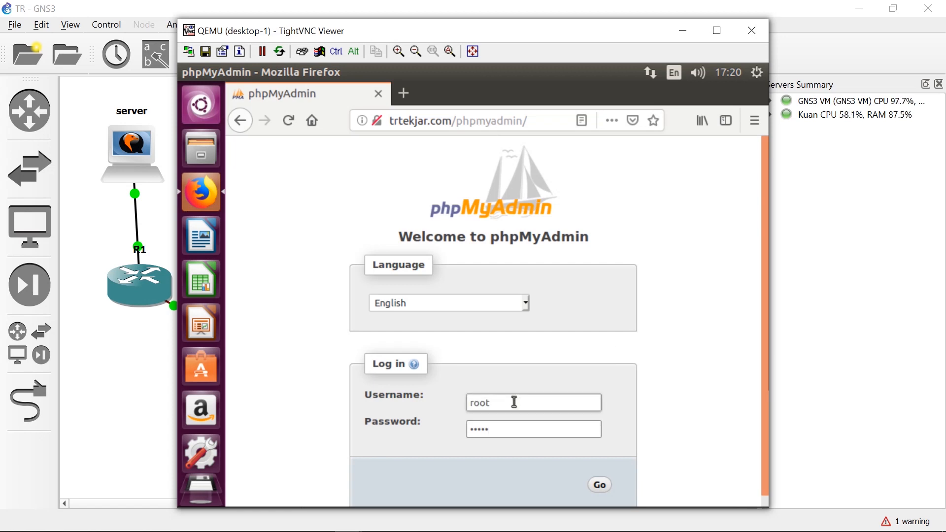
{"action": "key", "text": "Return"}
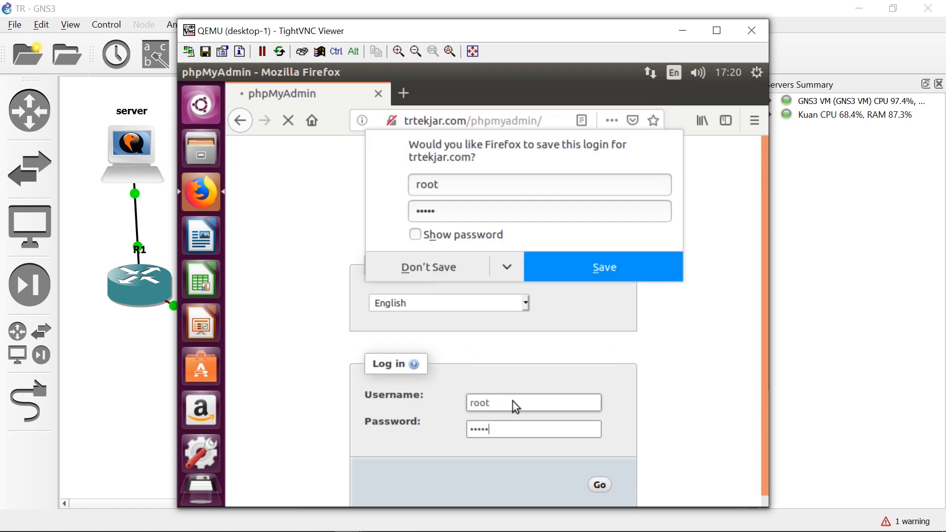
{"action": "left_click", "coordinate": [449, 273]}
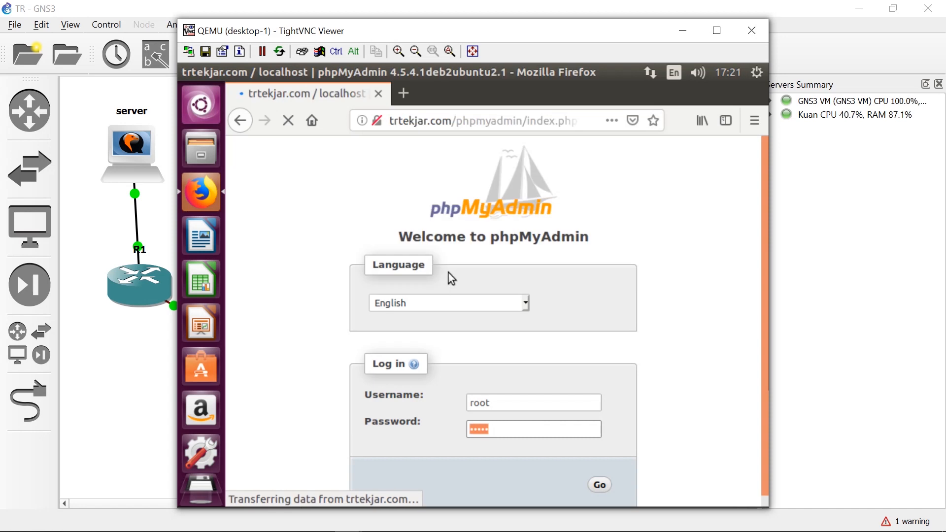